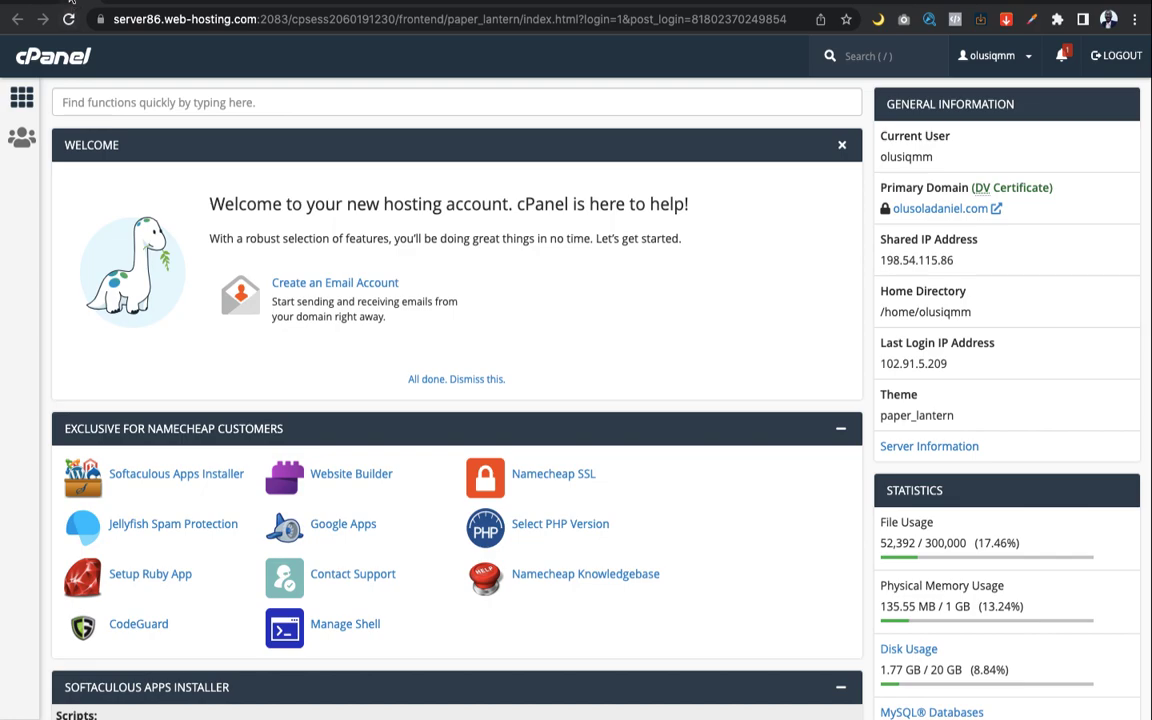
Switch to the Namecheap account dashboard tab
key("super+w")
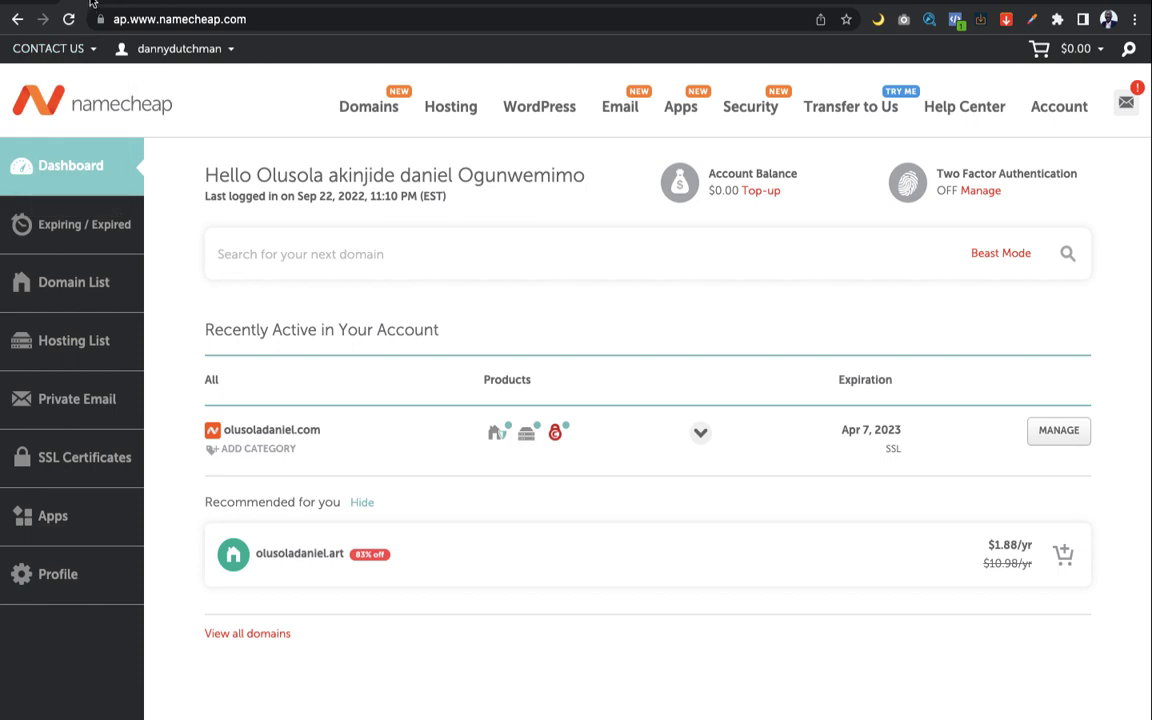
Back in cPanel, search functions for 'soft' and open Softaculous Apps Installer
left_click(90, 3)
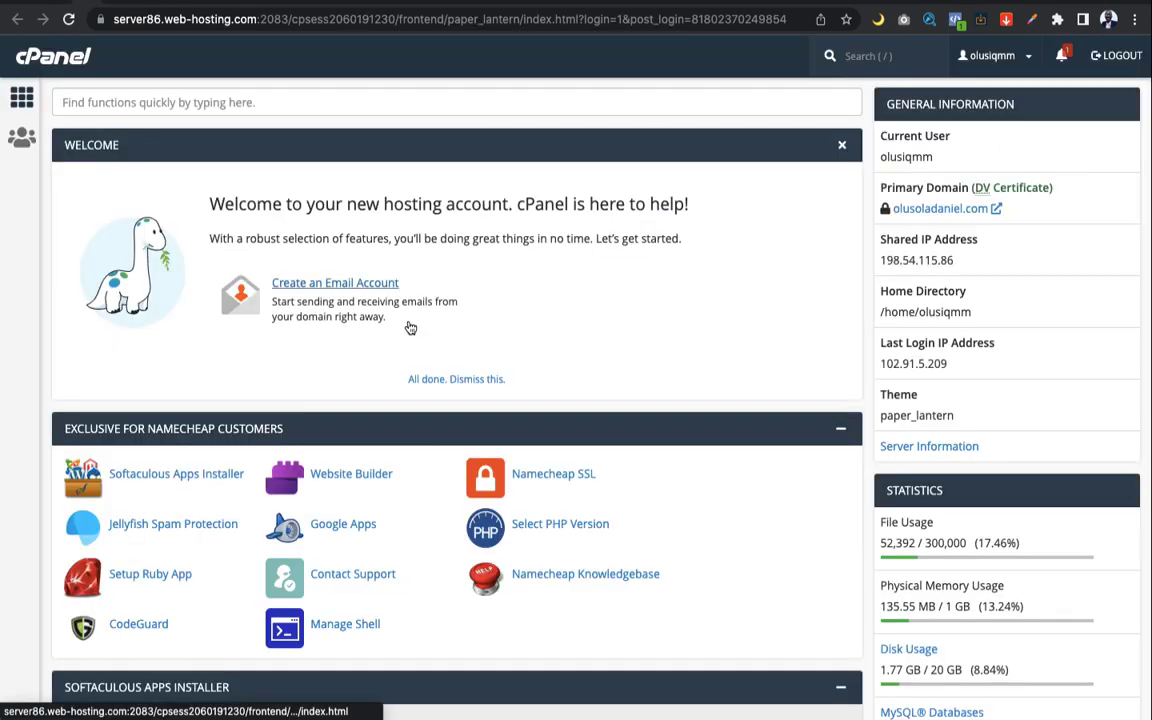
scroll(669, 327, "down", 1)
scroll(669, 327, "up", 1)
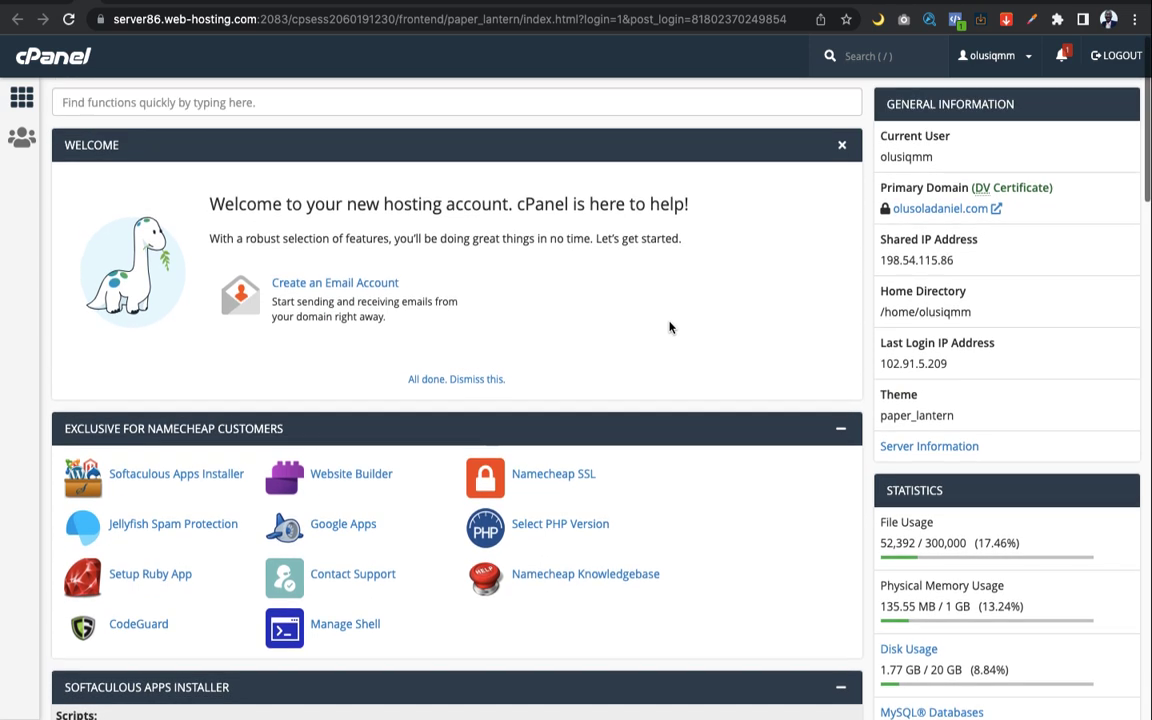
left_click(343, 113)
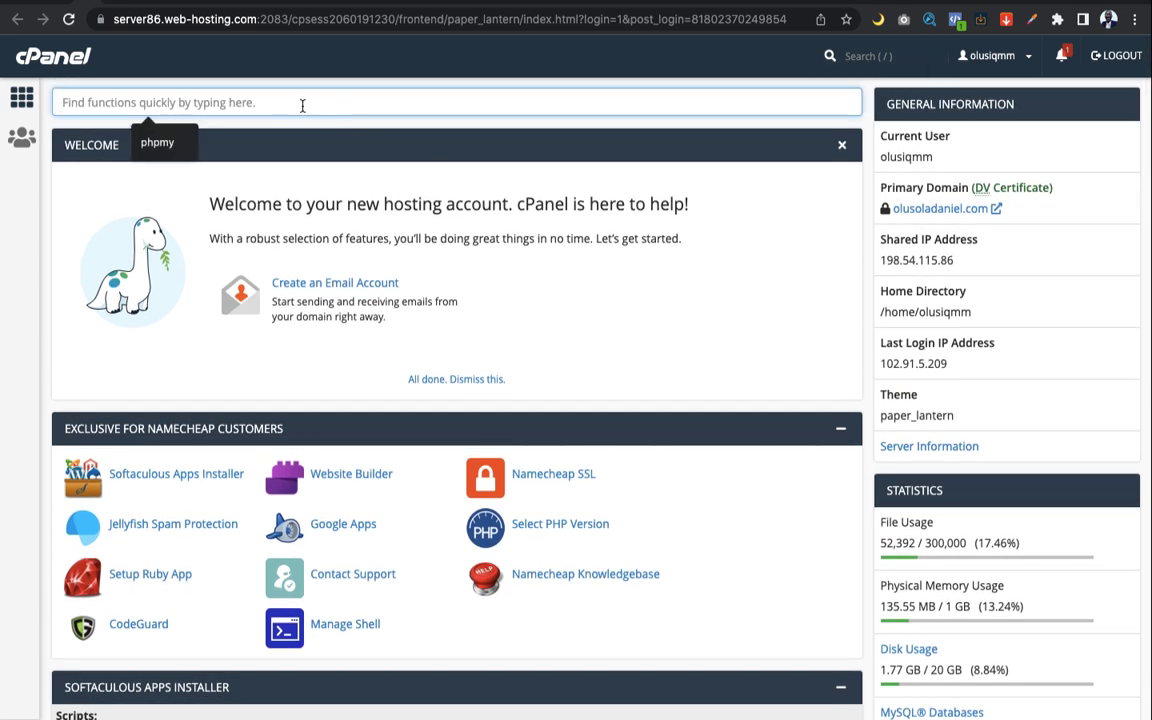
type("soft")
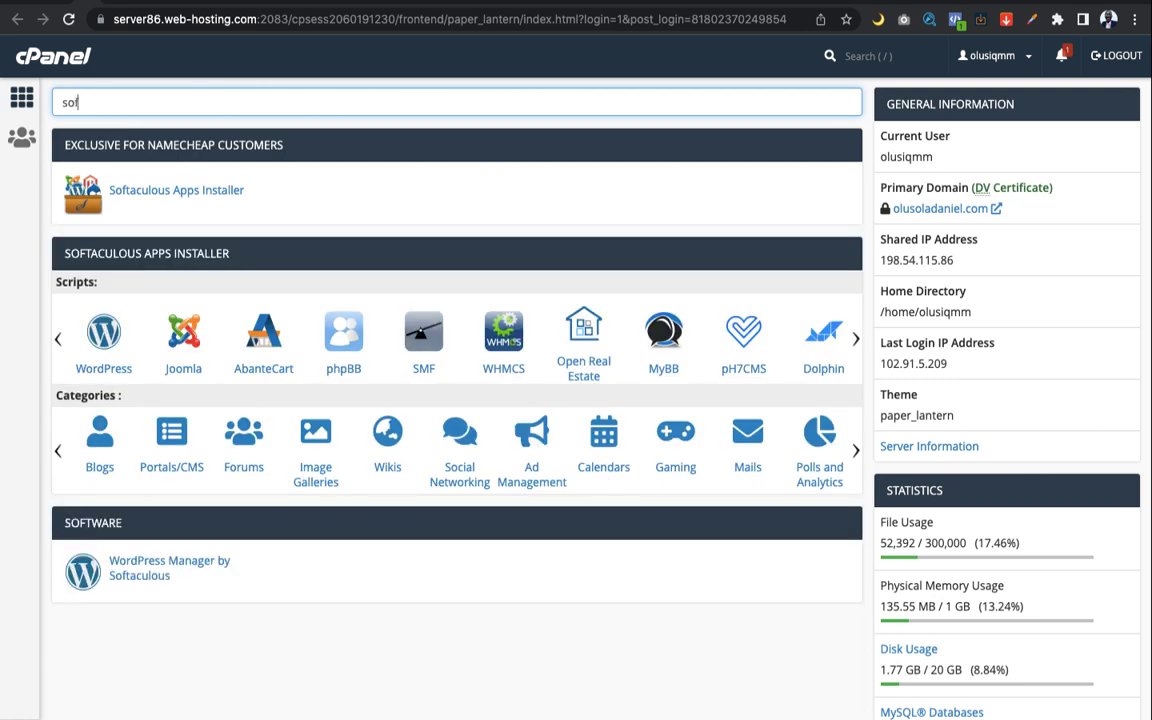
left_click(205, 195)
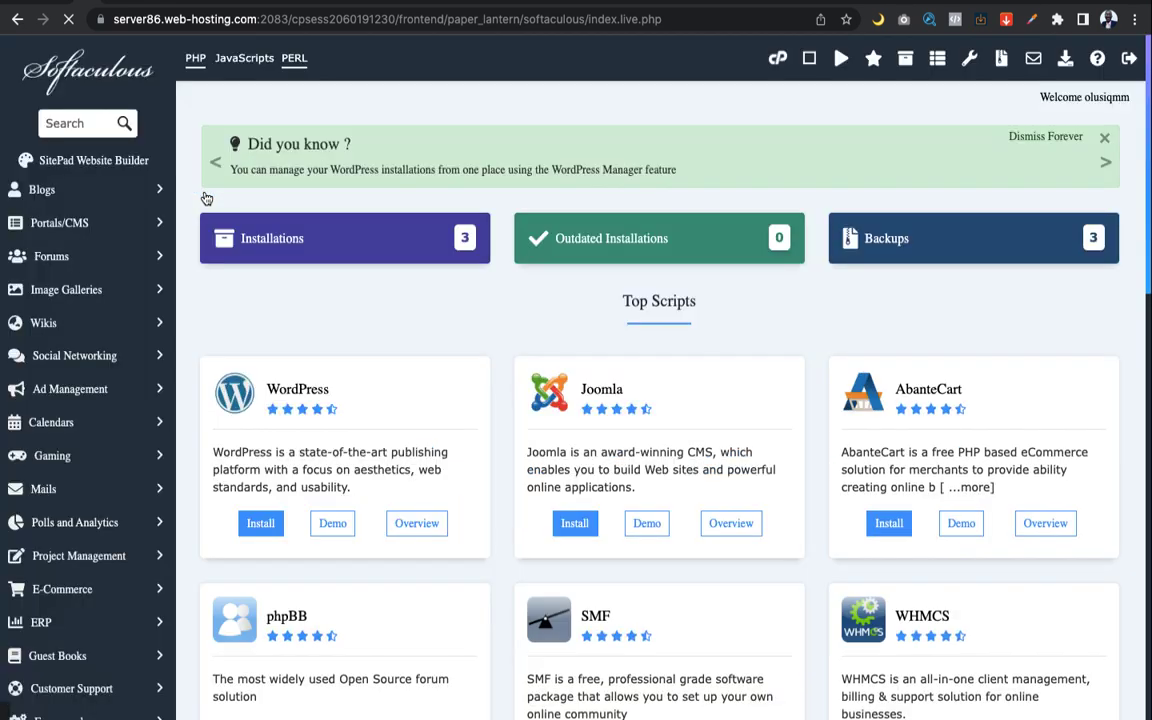
Browse the Softaculous home page and choose Install under WordPress in Top Scripts
scroll(335, 360, "down", 4)
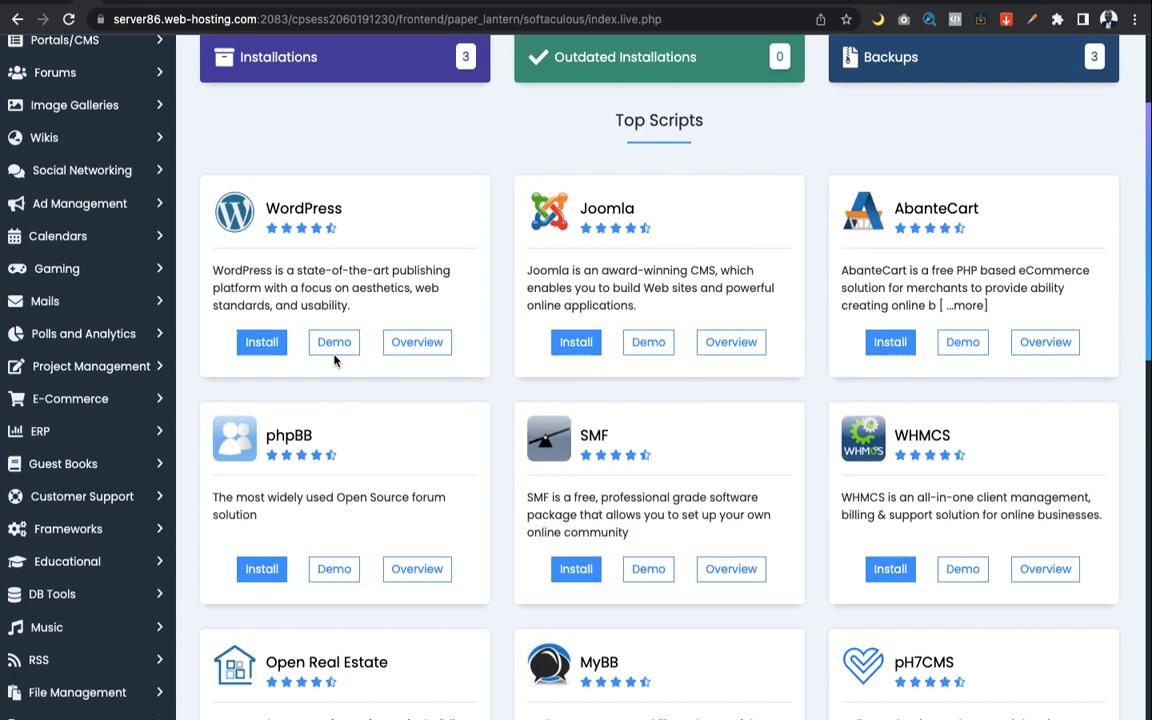
scroll(335, 360, "up", 2)
scroll(335, 362, "up", 2)
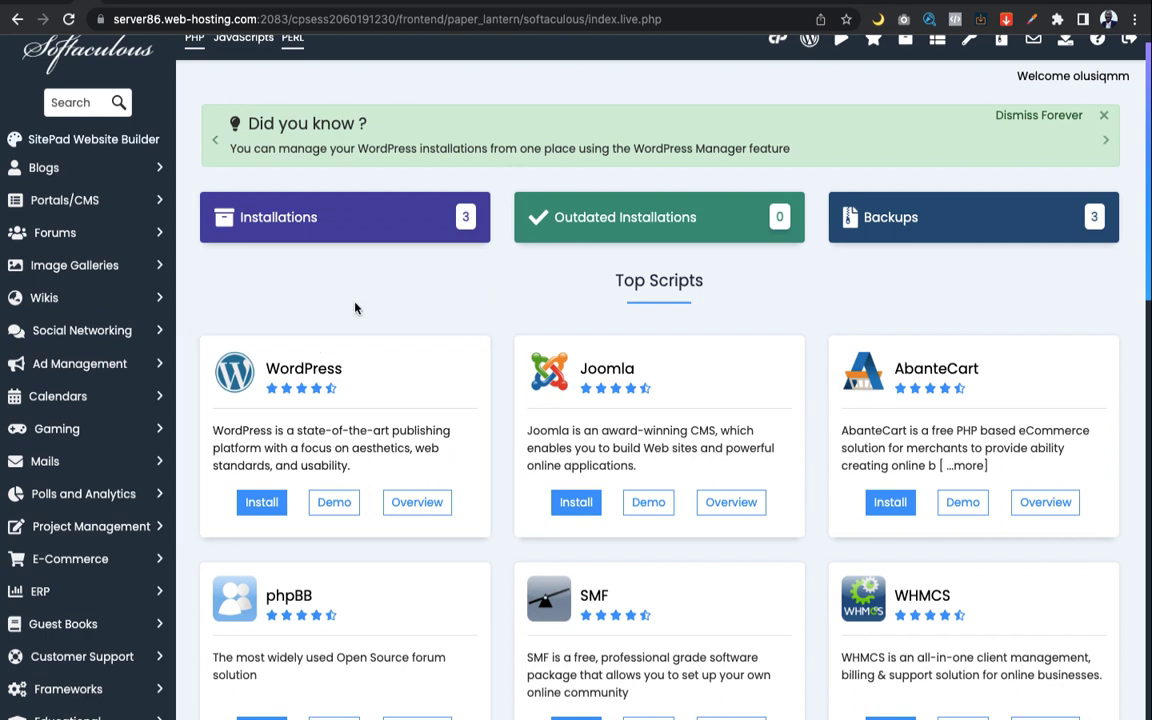
scroll(355, 312, "up", 1)
scroll(357, 337, "up", 1)
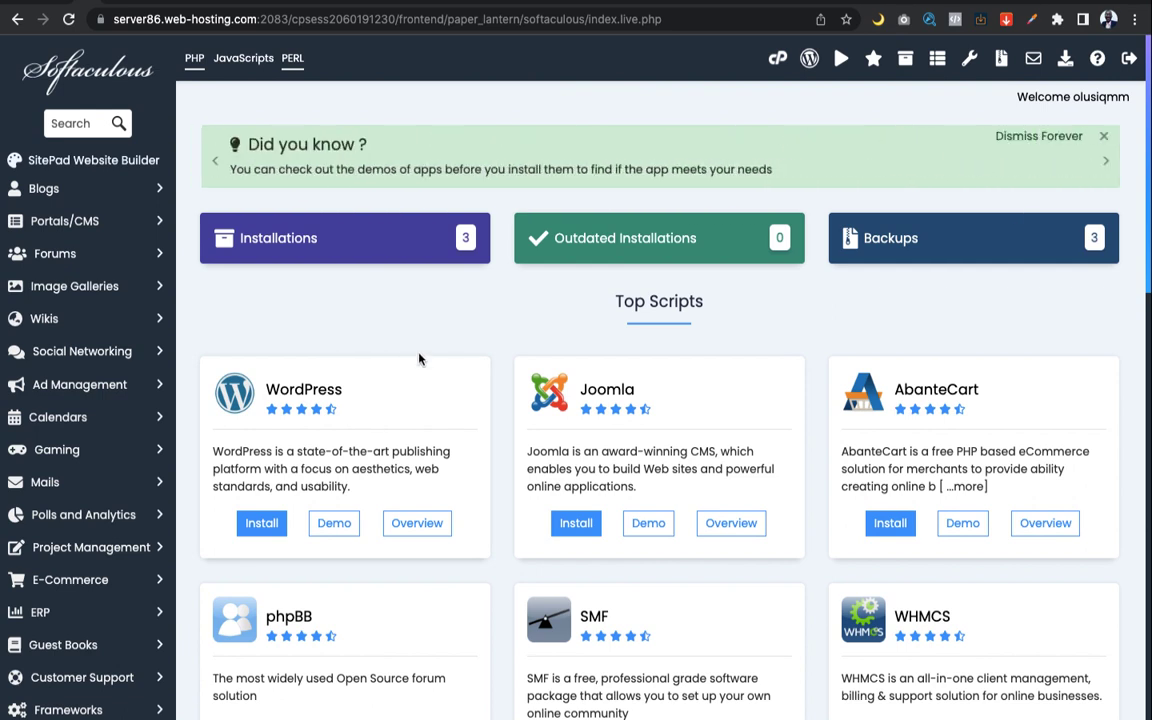
scroll(375, 327, "down", 1)
scroll(375, 327, "up", 1)
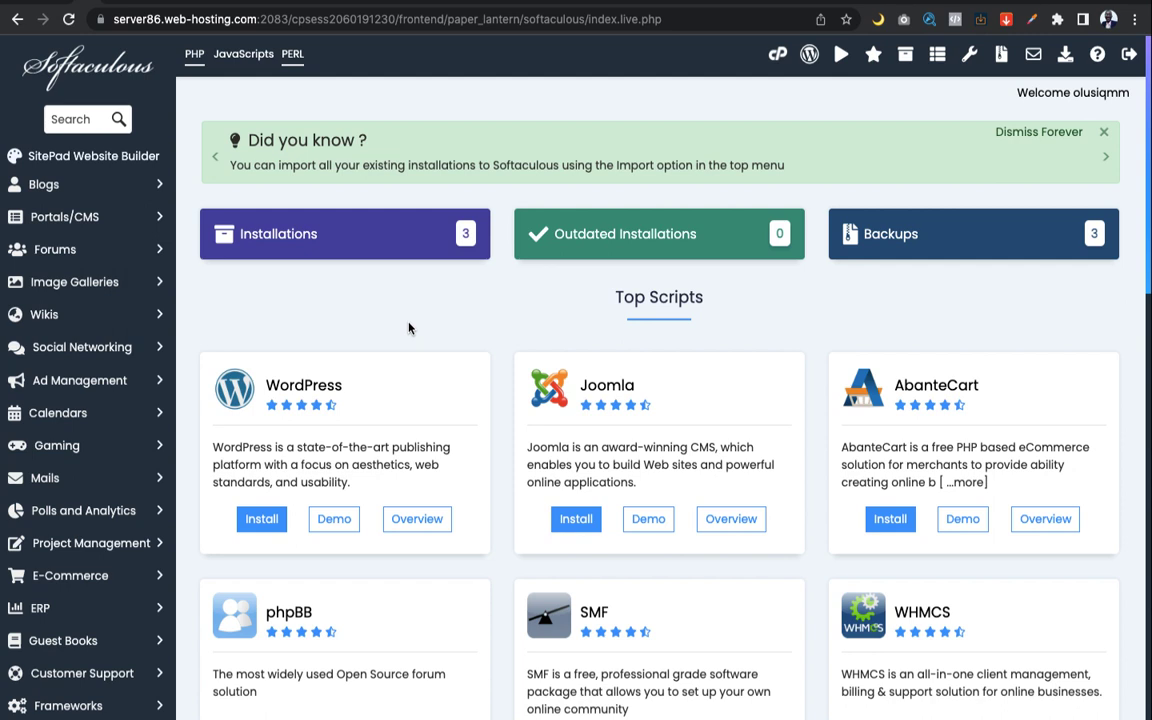
scroll(391, 321, "down", 1)
scroll(390, 323, "up", 1)
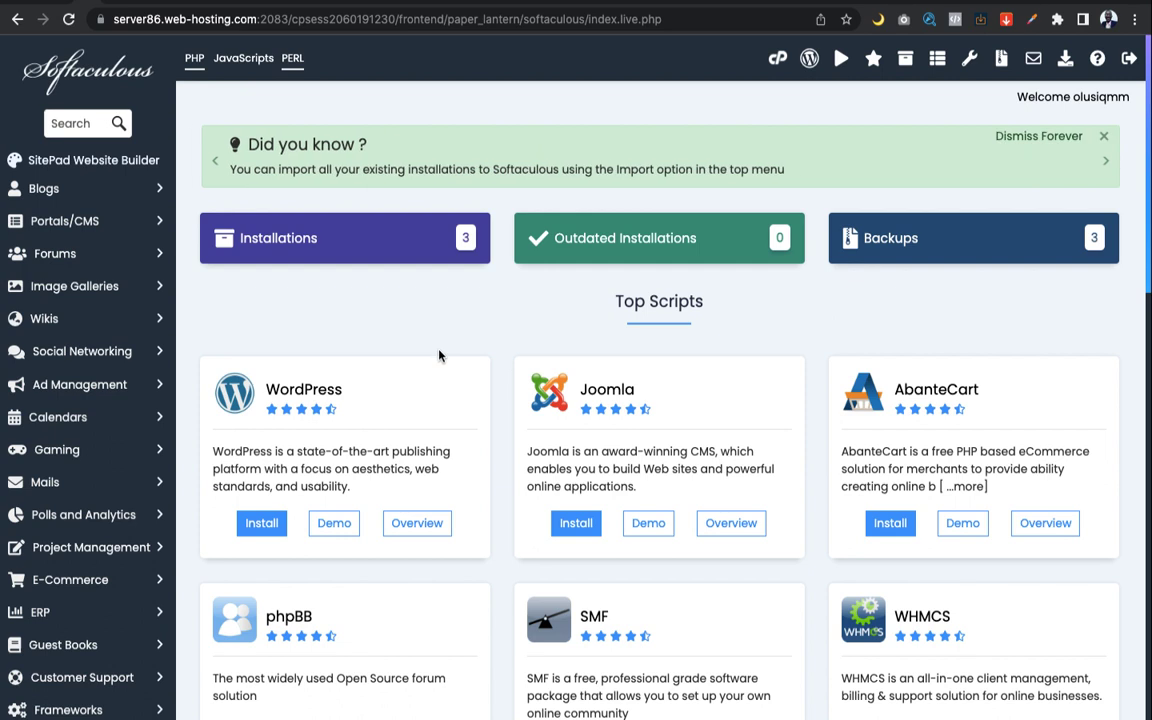
scroll(439, 354, "down", 3)
scroll(439, 355, "up", 2)
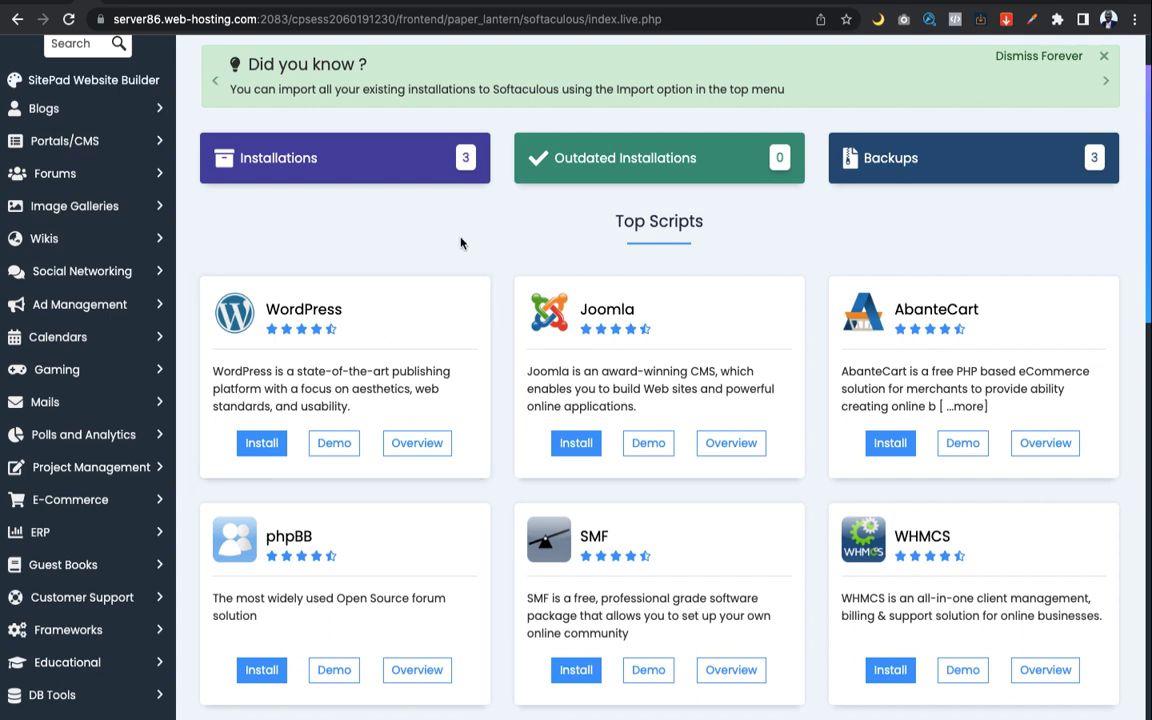
scroll(461, 243, "down", 2)
scroll(461, 243, "up", 2)
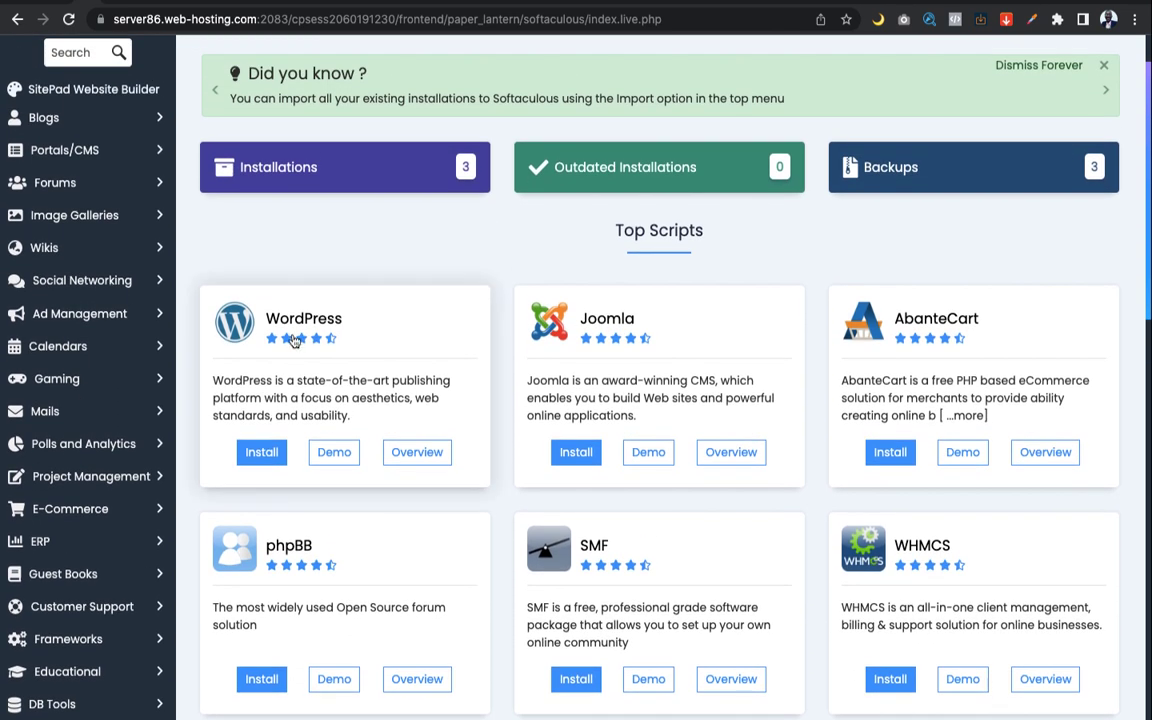
left_click(276, 463)
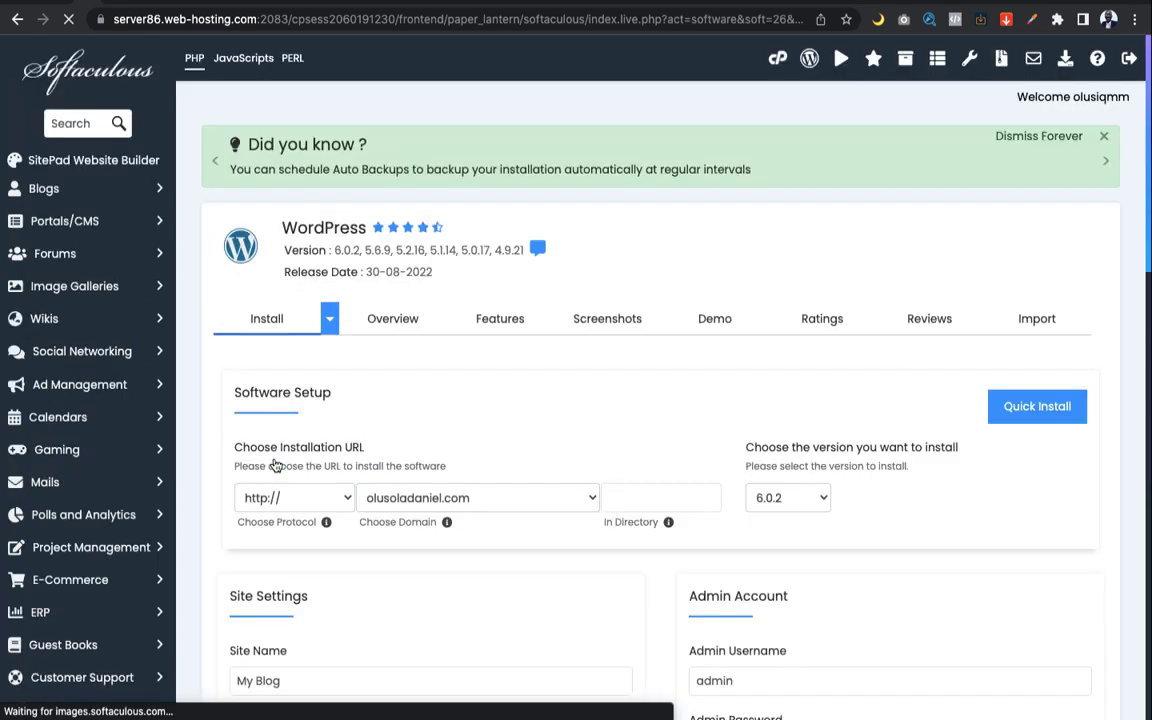
Check the installation URL's domain and focus the In Directory field
scroll(410, 398, "down", 4)
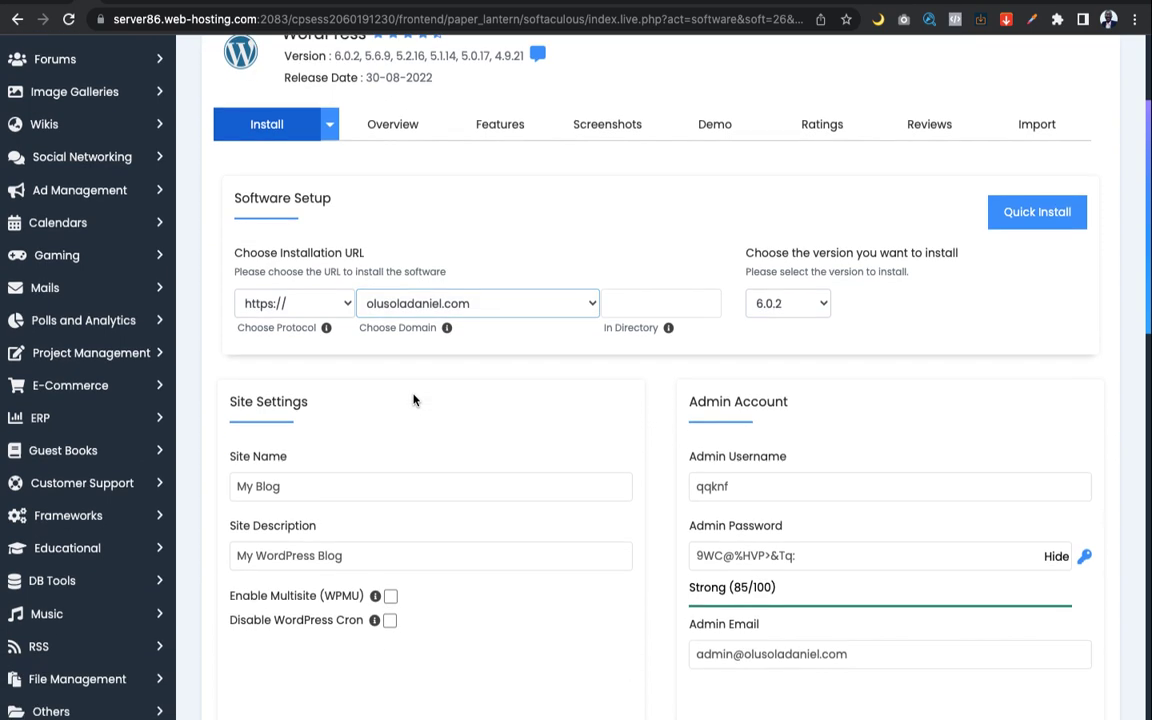
scroll(412, 399, "down", 2)
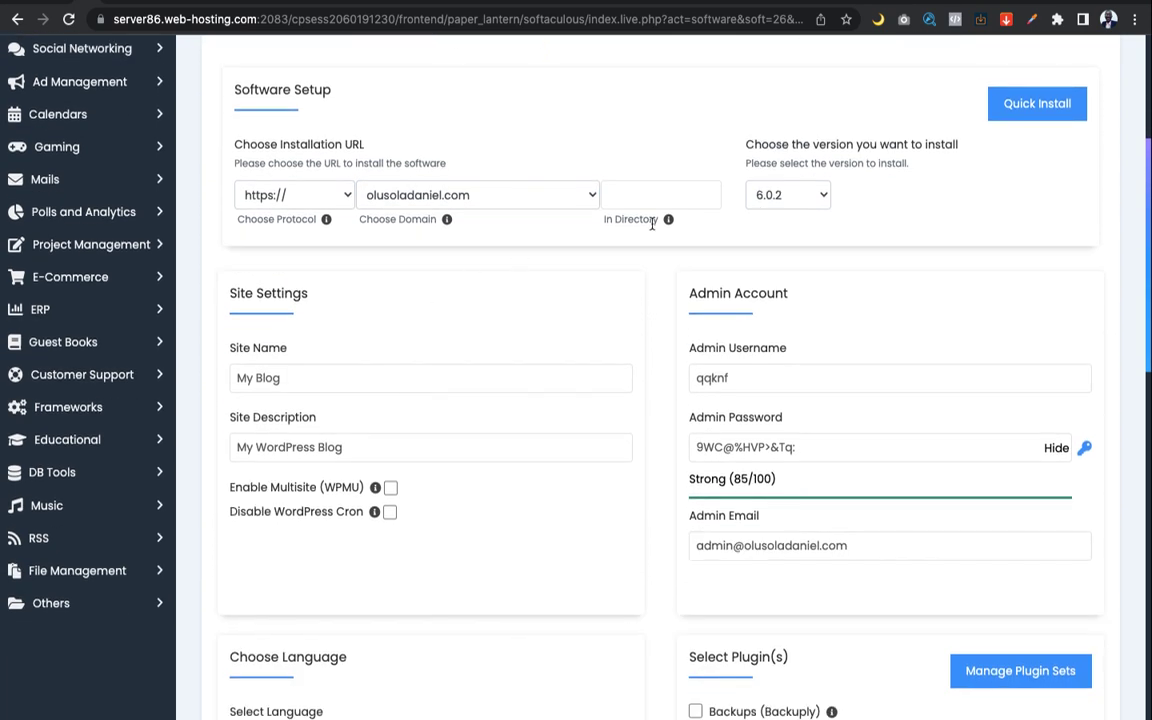
scroll(617, 345, "down", 3)
scroll(617, 345, "up", 4)
scroll(617, 347, "up", 5)
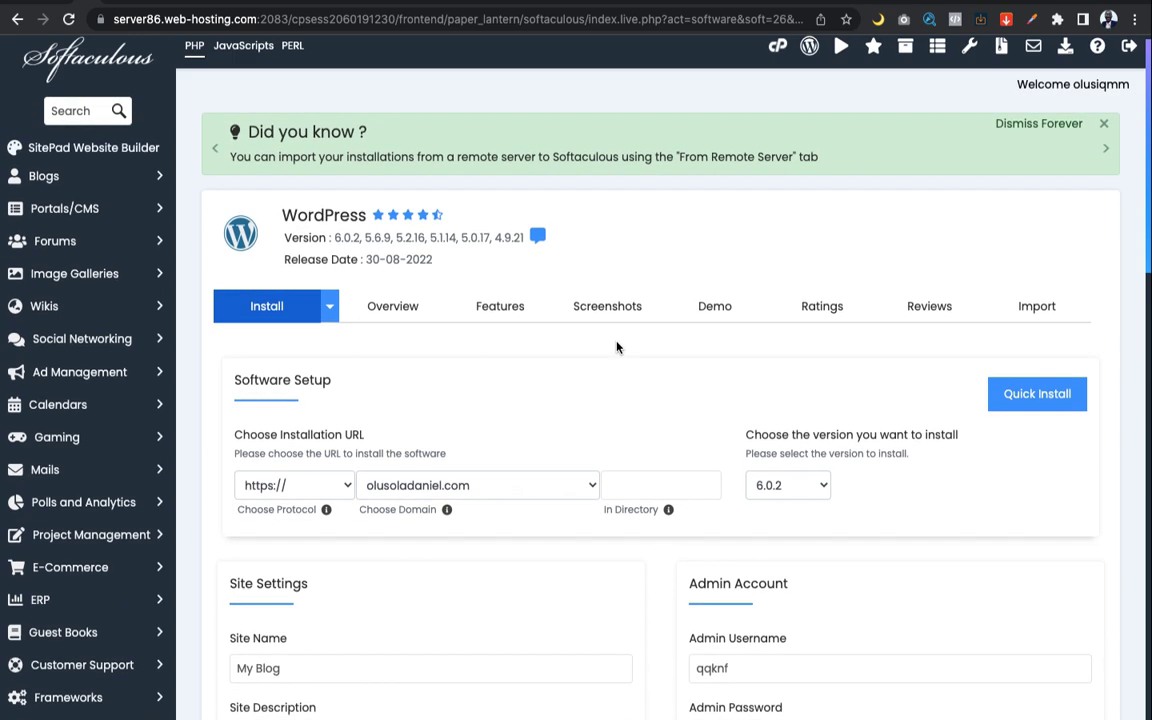
scroll(617, 347, "up", 1)
left_click(603, 490)
scroll(565, 500, "down", 4)
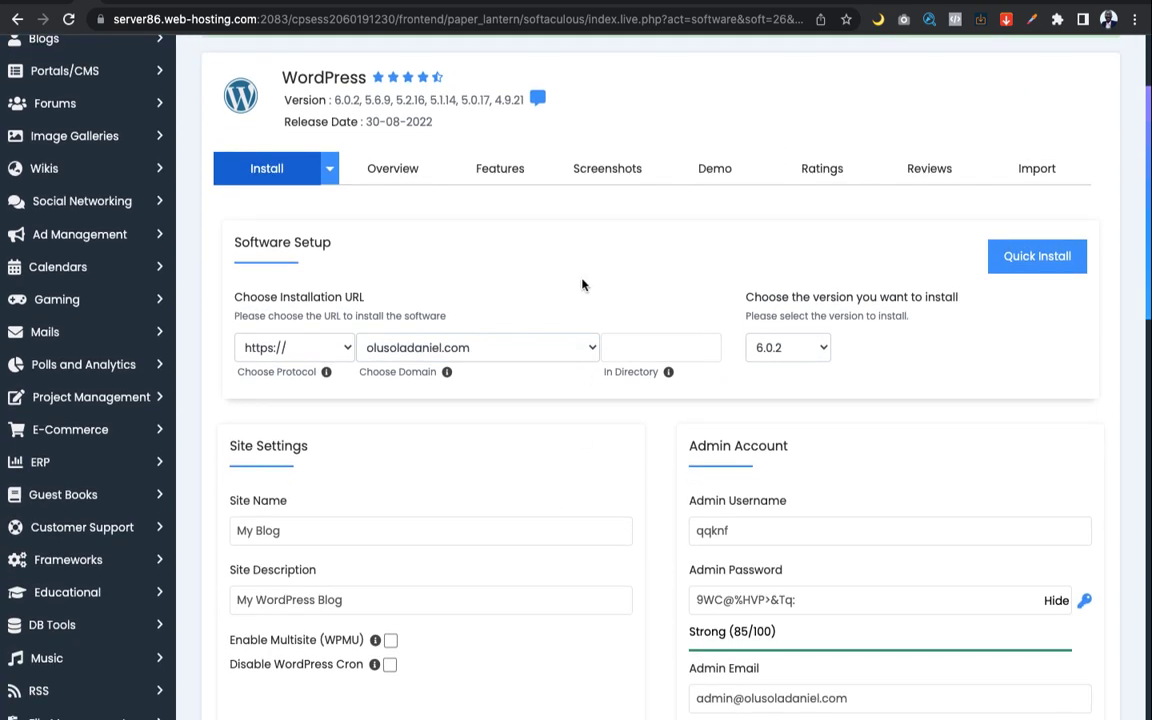
scroll(583, 285, "down", 1)
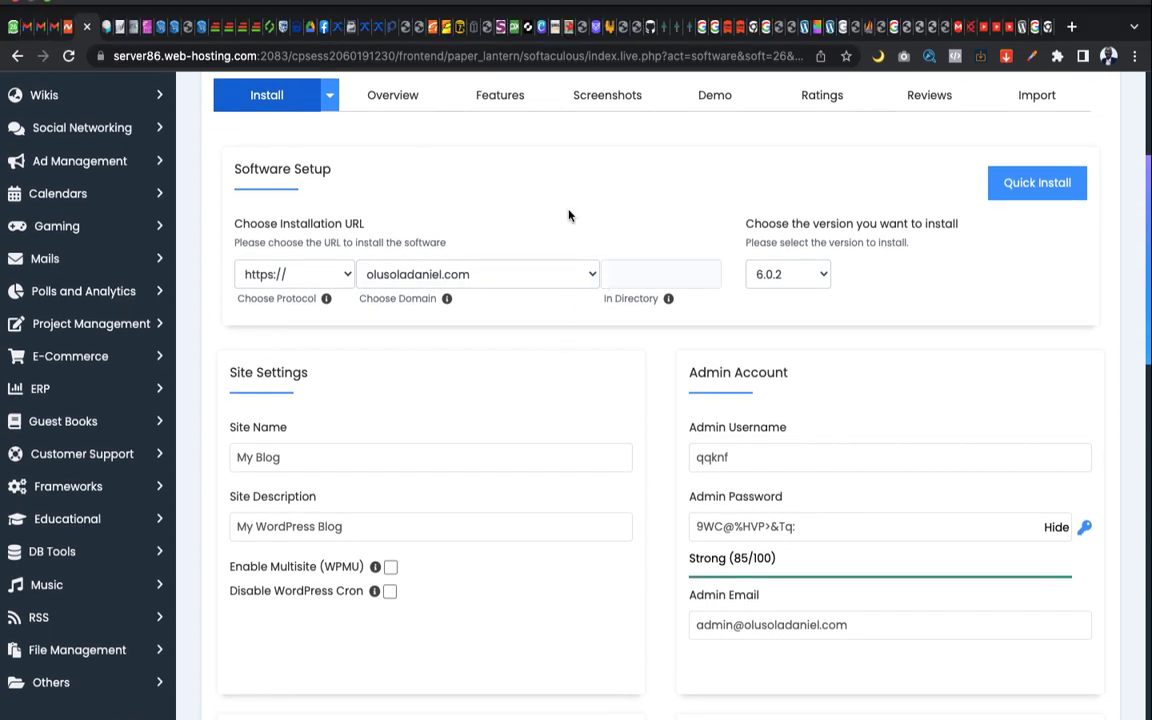
left_click(643, 274)
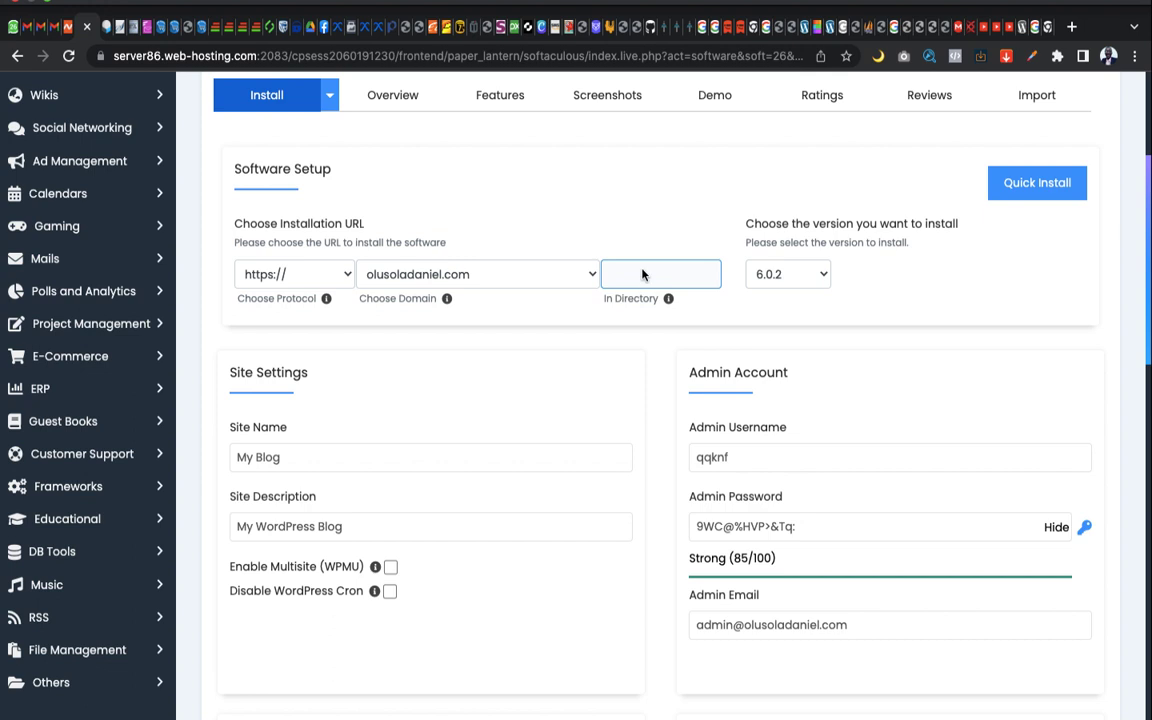
left_click(474, 276)
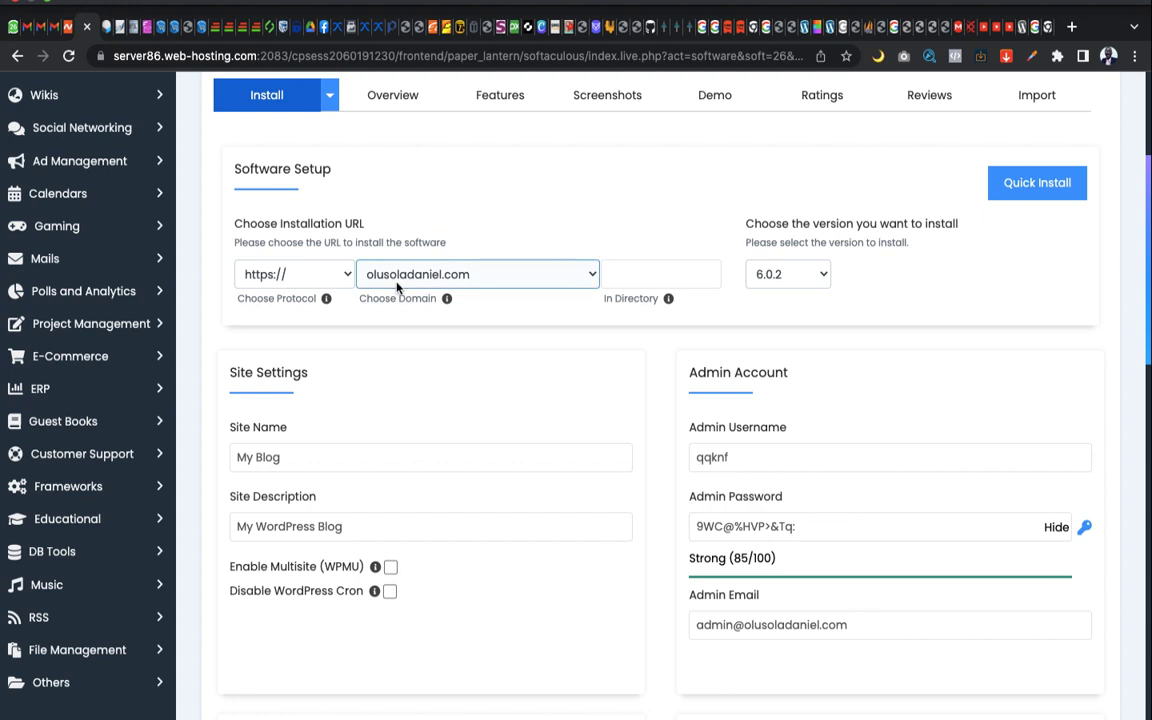
left_click(641, 279)
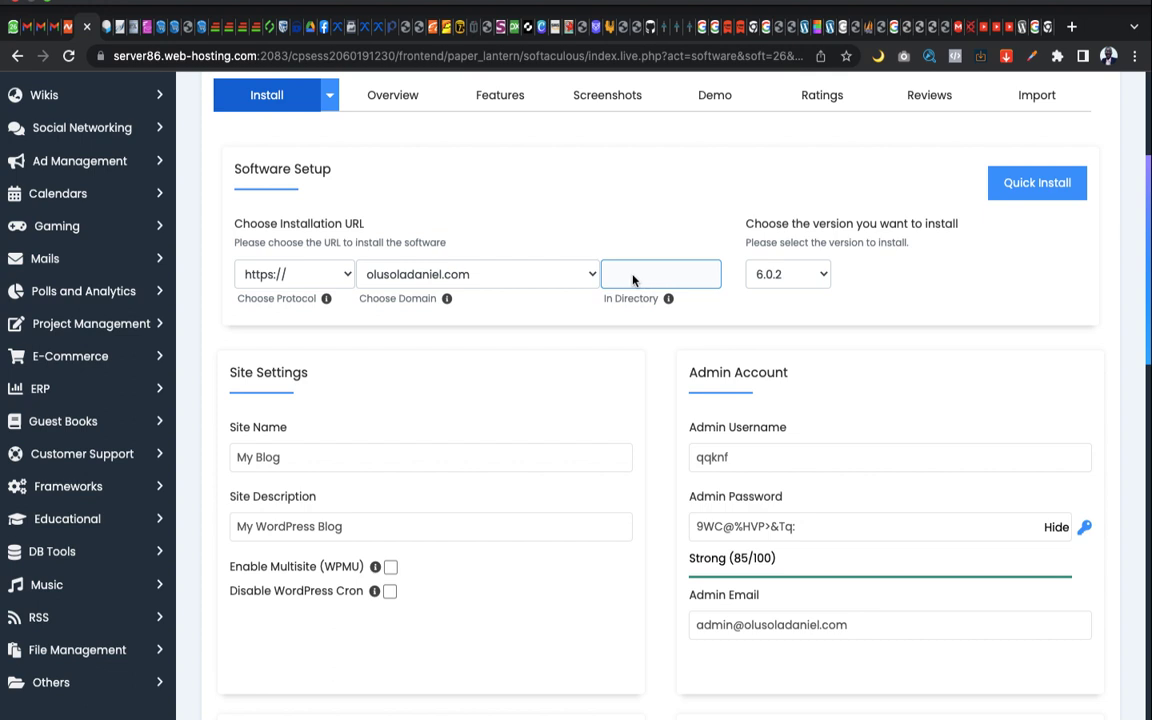
left_click(642, 280)
Enter 'store' as the installation directory after trying shop, pro and ebco
type("shop")
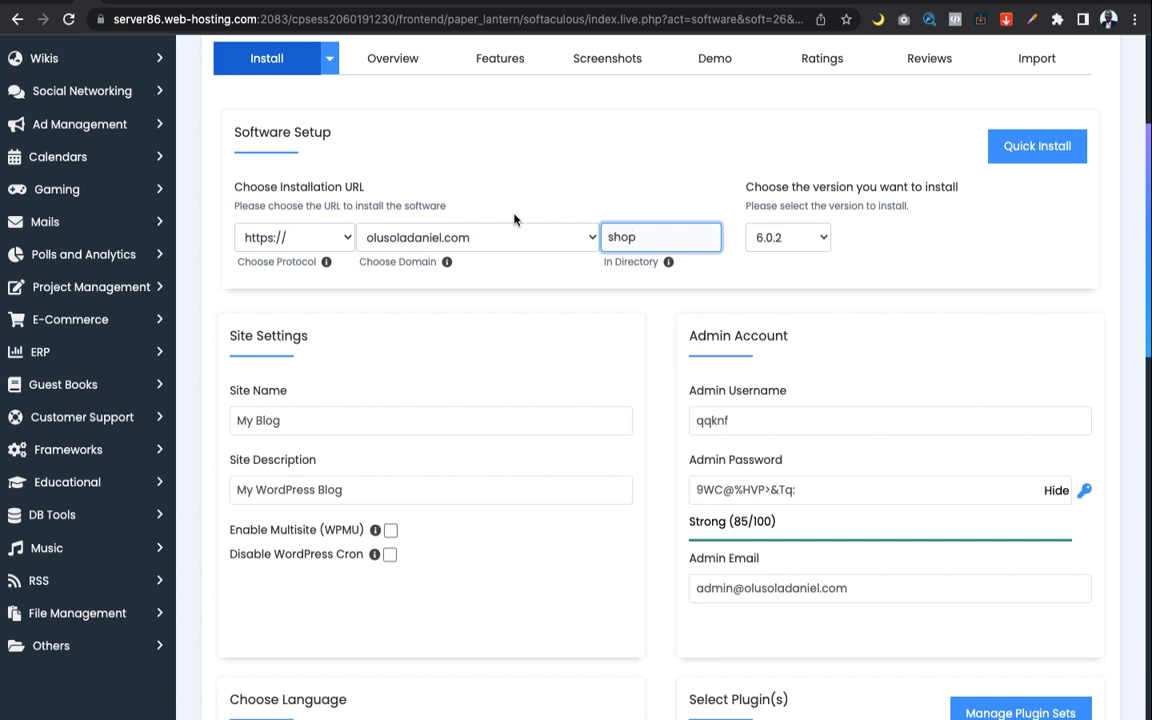
double_click(623, 240)
type("edu")
key("BackSpace")
key("BackSpace")
key("BackSpace")
type("pro")
double_click(636, 229)
type("ebco")
key("BackSpace")
key("BackSpace")
key("BackSpace")
key("BackSpace")
left_click(625, 231)
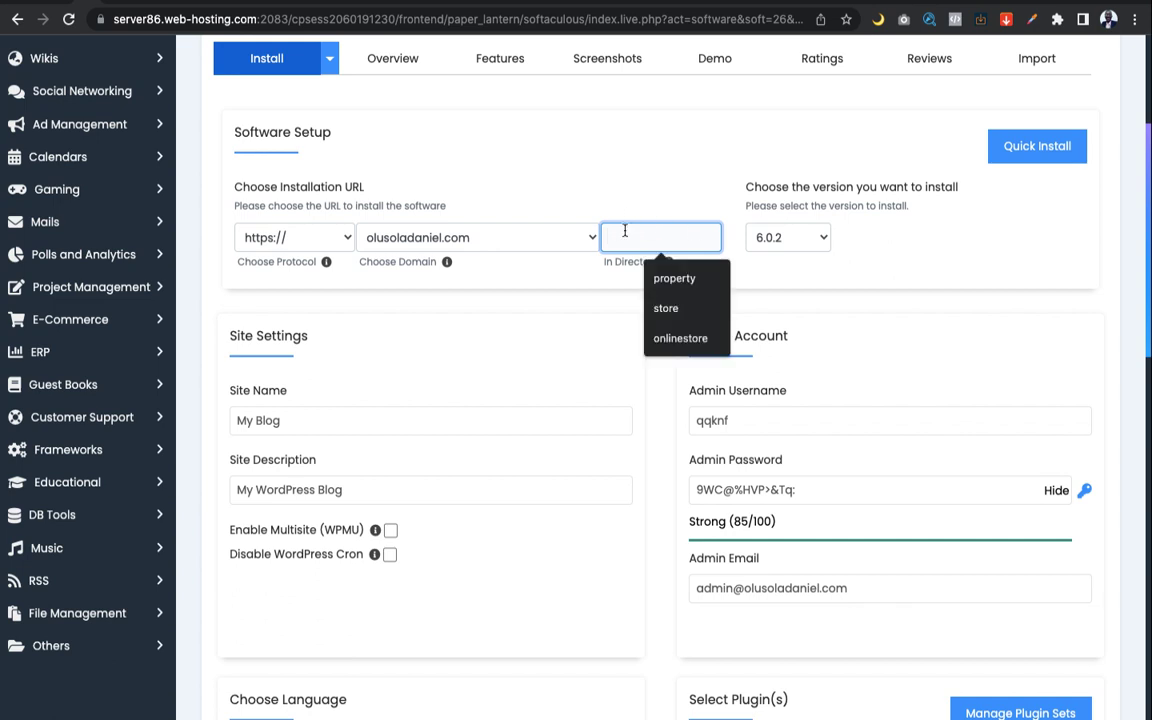
key("Escape")
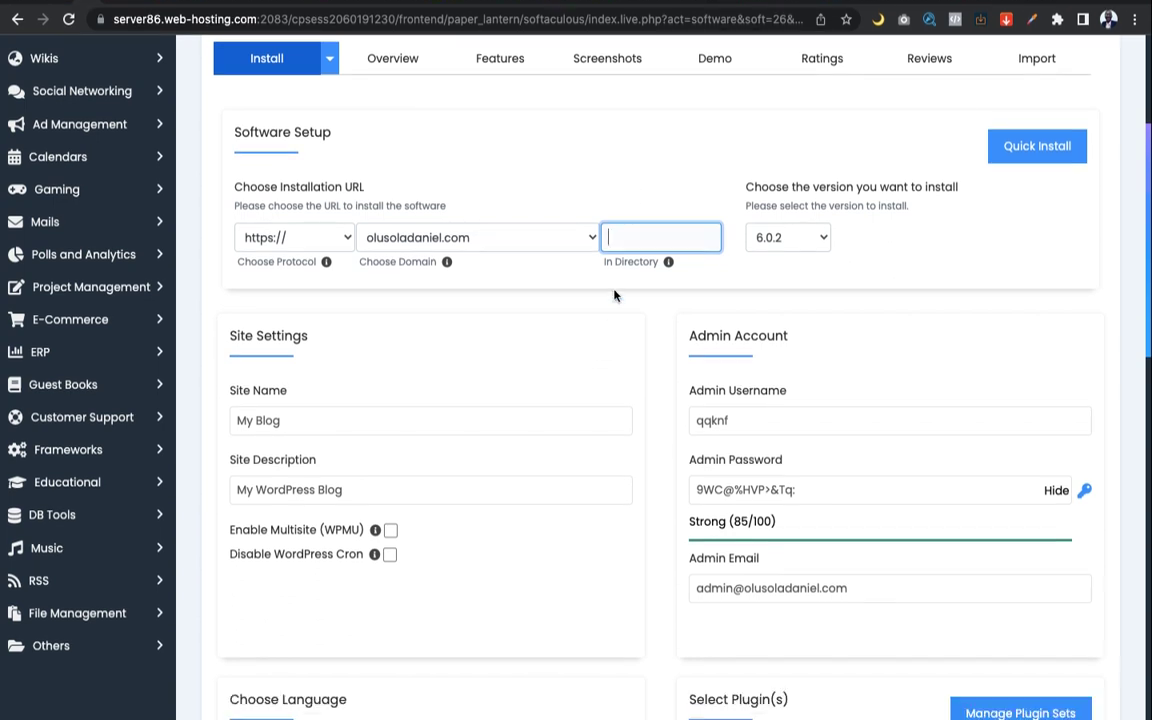
left_click(625, 243)
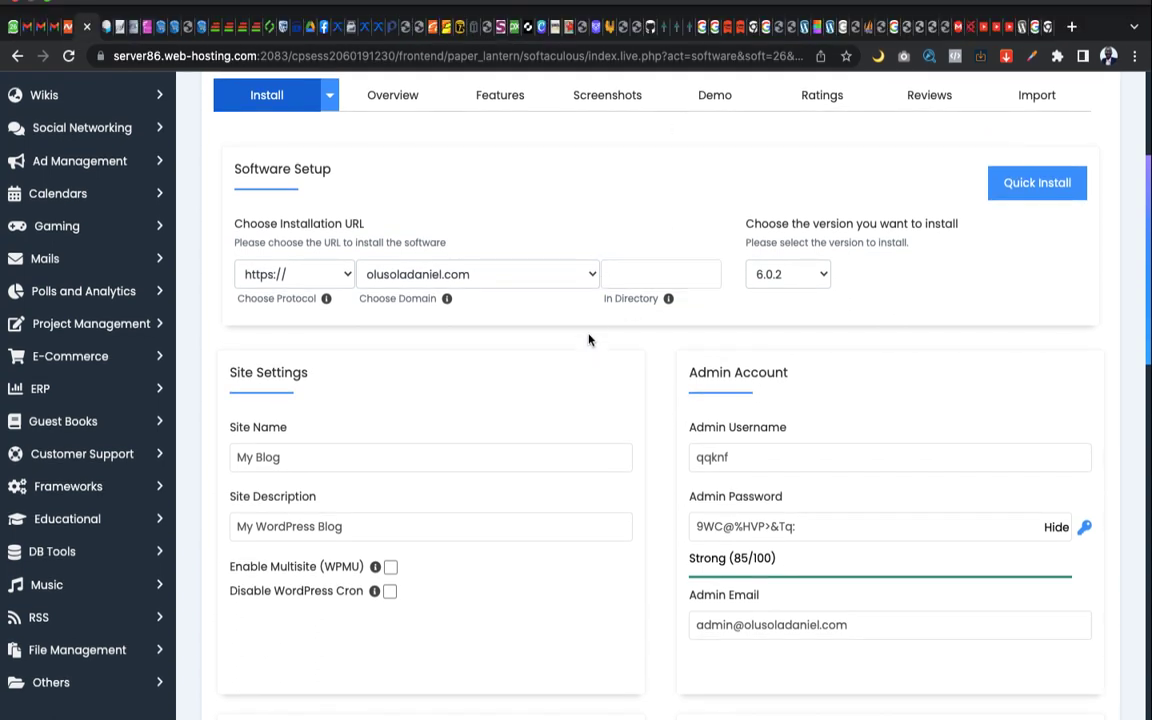
left_click(637, 239)
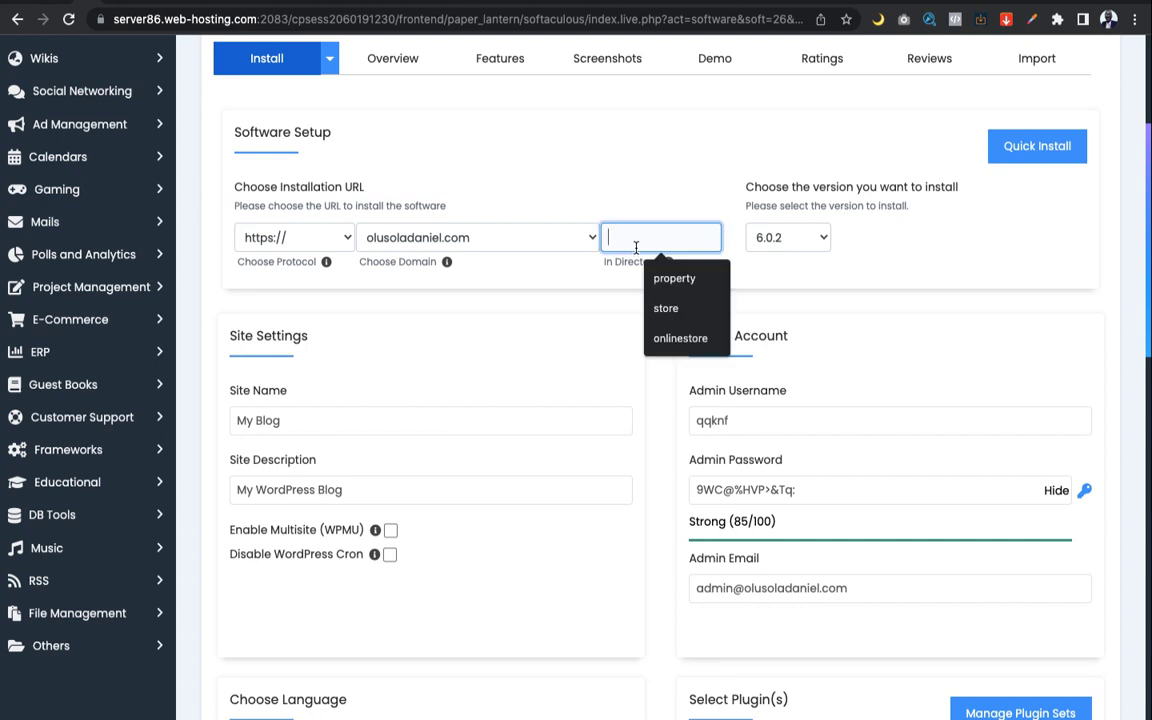
type("store")
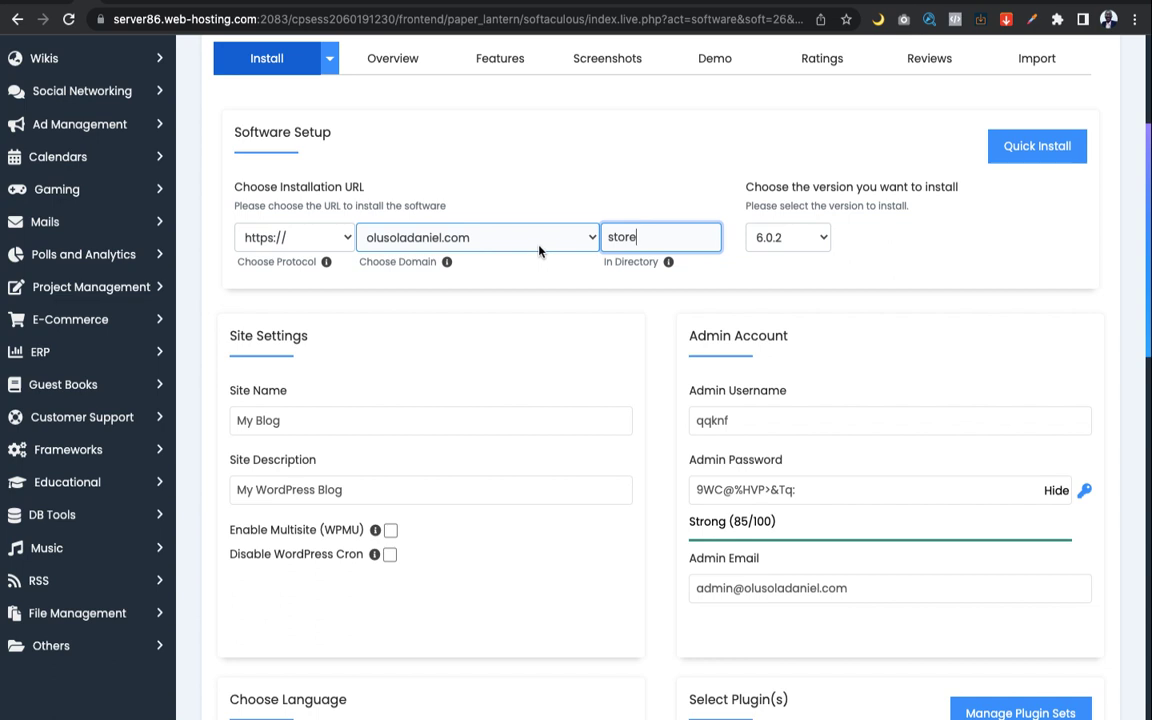
scroll(527, 302, "down", 1)
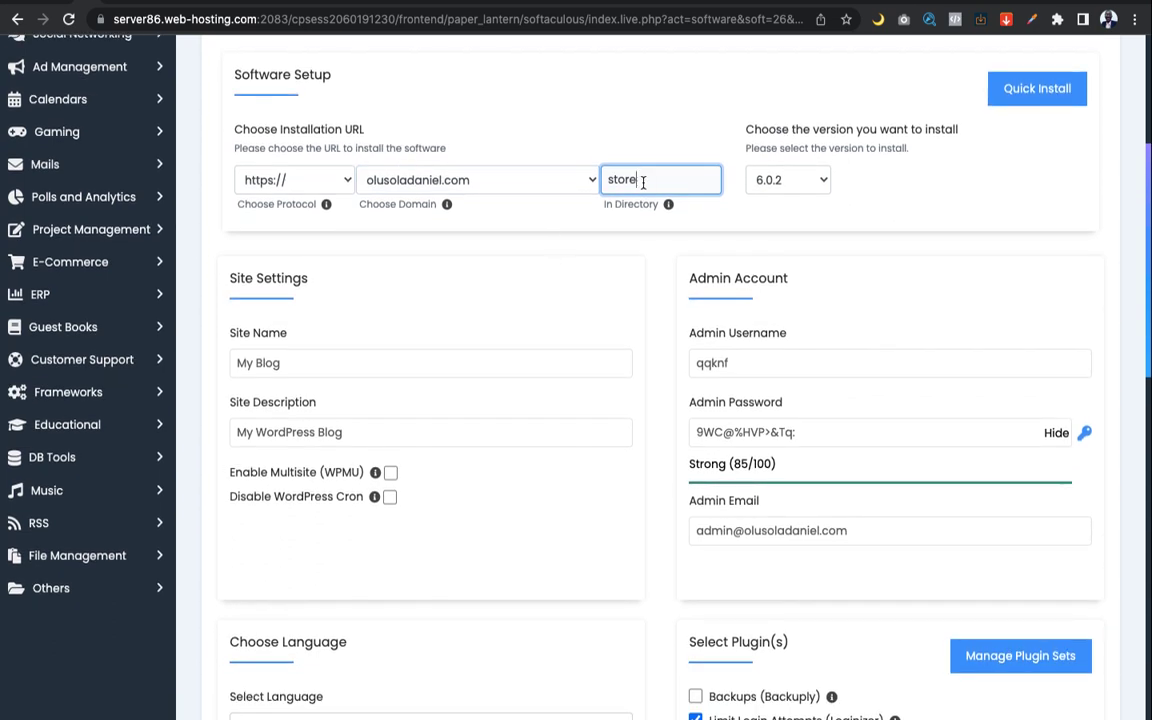
Leave the site name 'My Blog' and change the admin username to 'admin'
scroll(641, 182, "down", 1)
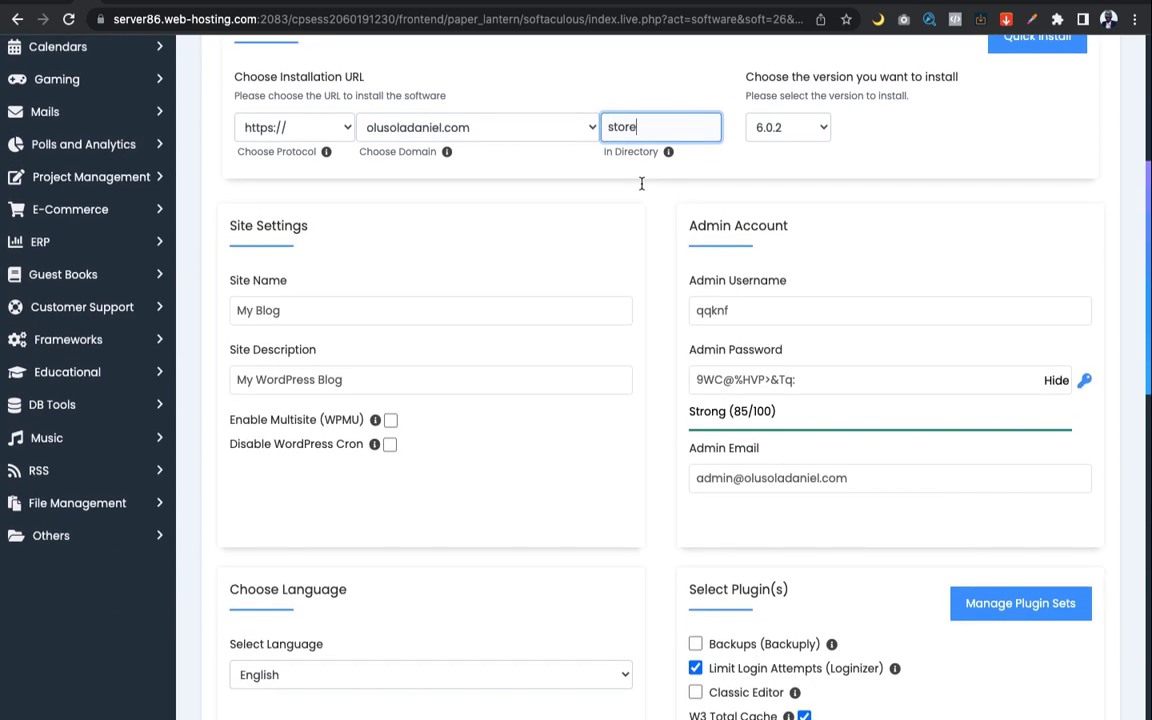
scroll(641, 185, "down", 1)
scroll(643, 186, "up", 1)
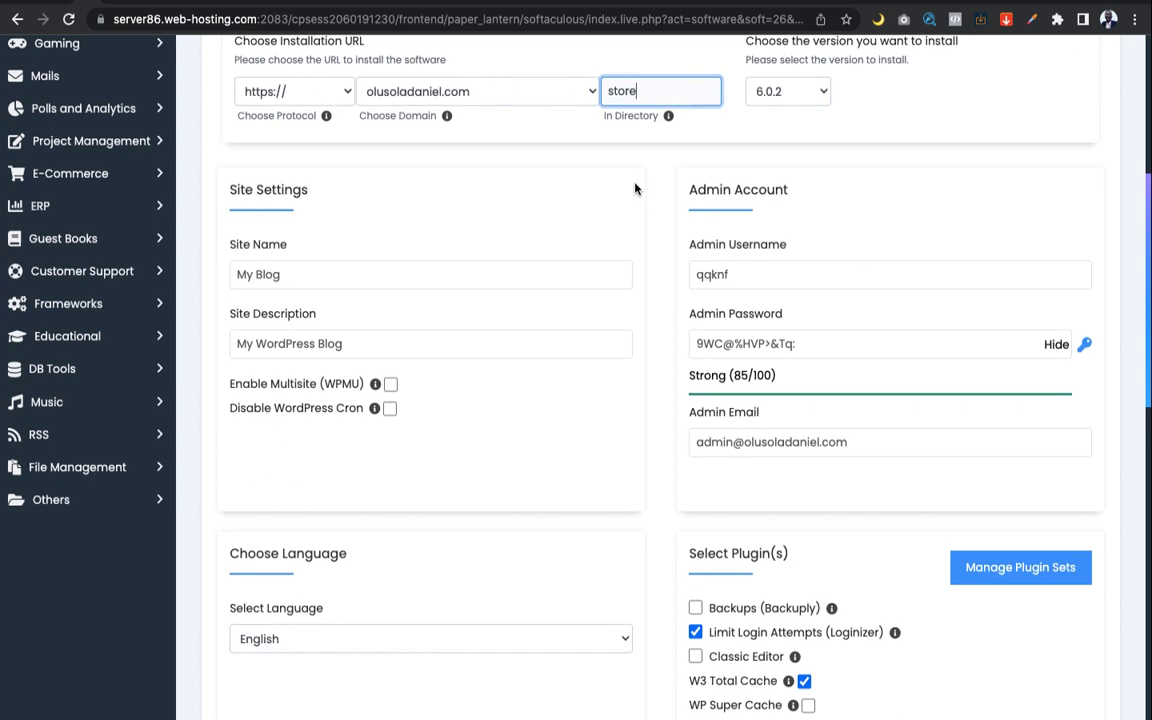
scroll(634, 188, "down", 2)
left_click(277, 187)
double_click(277, 187)
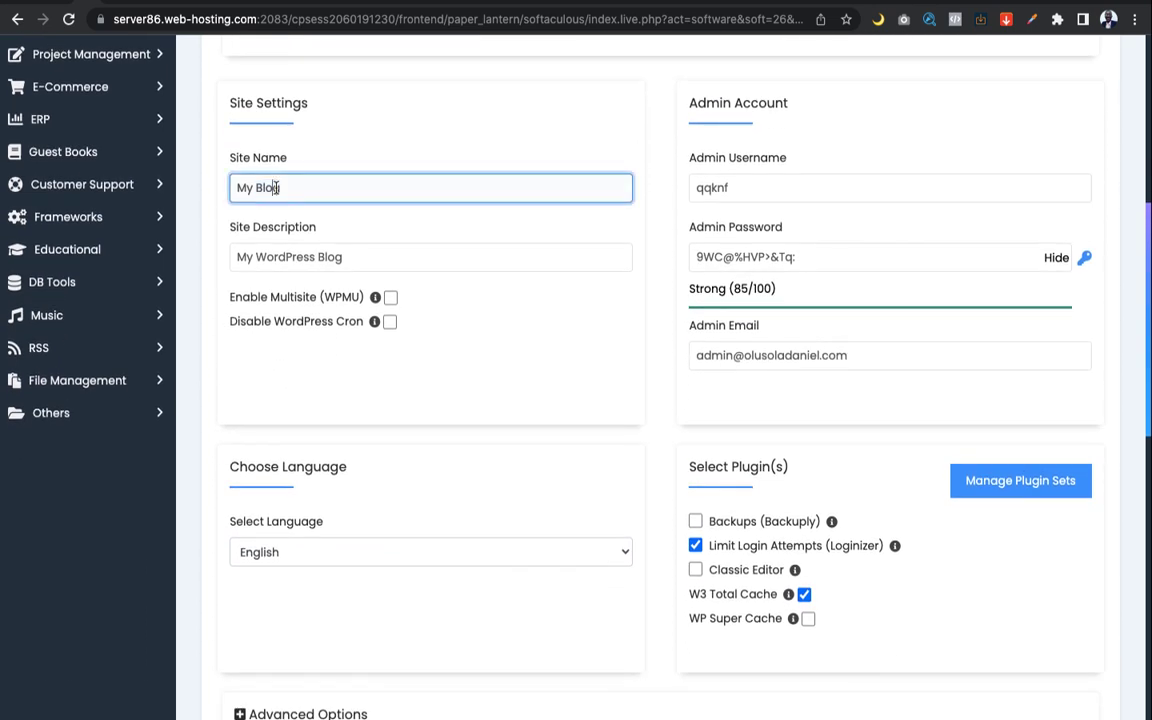
triple_click(277, 187)
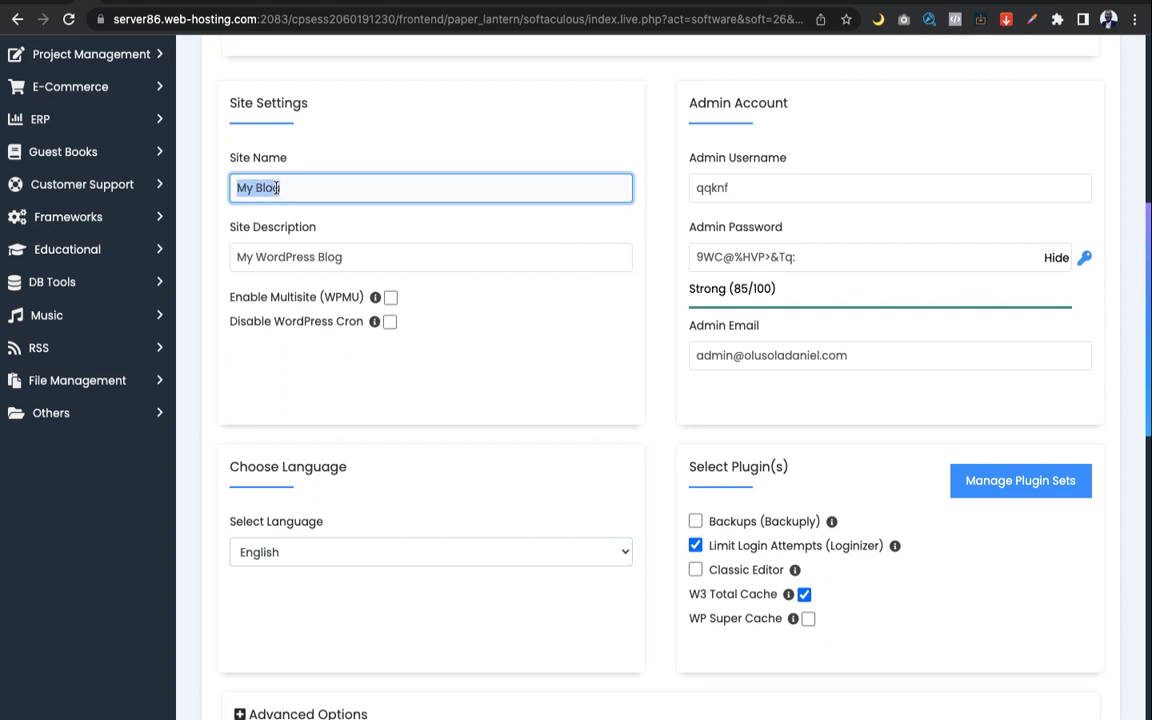
double_click(749, 187)
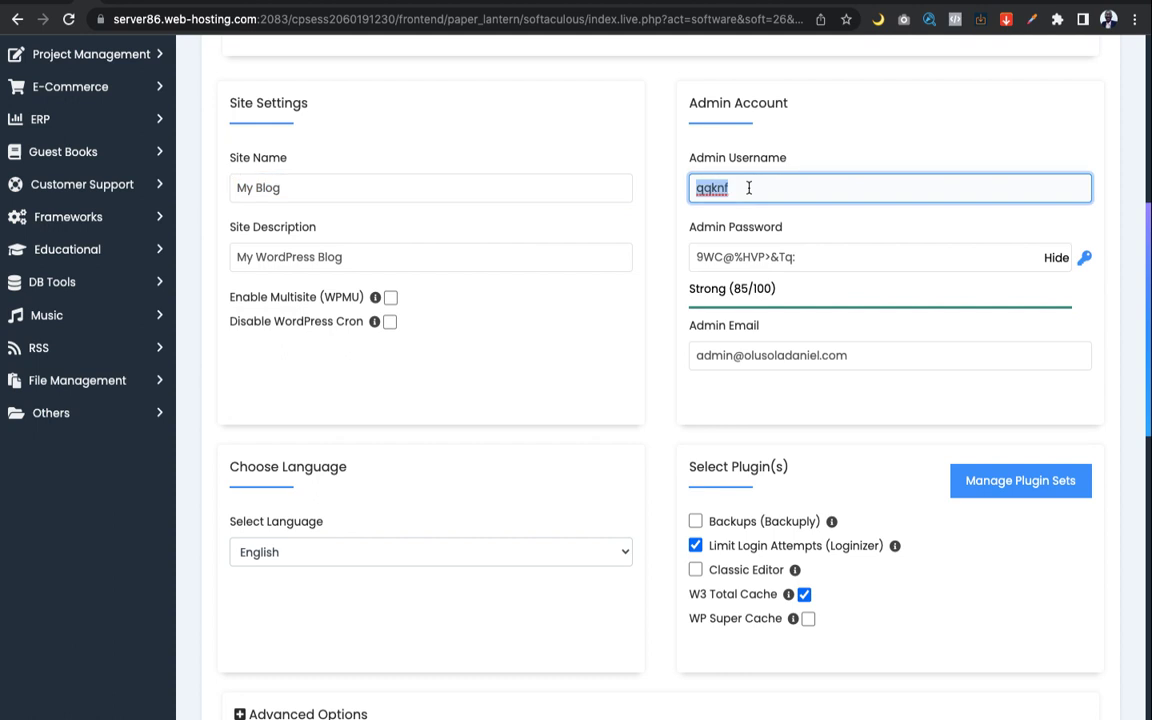
type("admin")
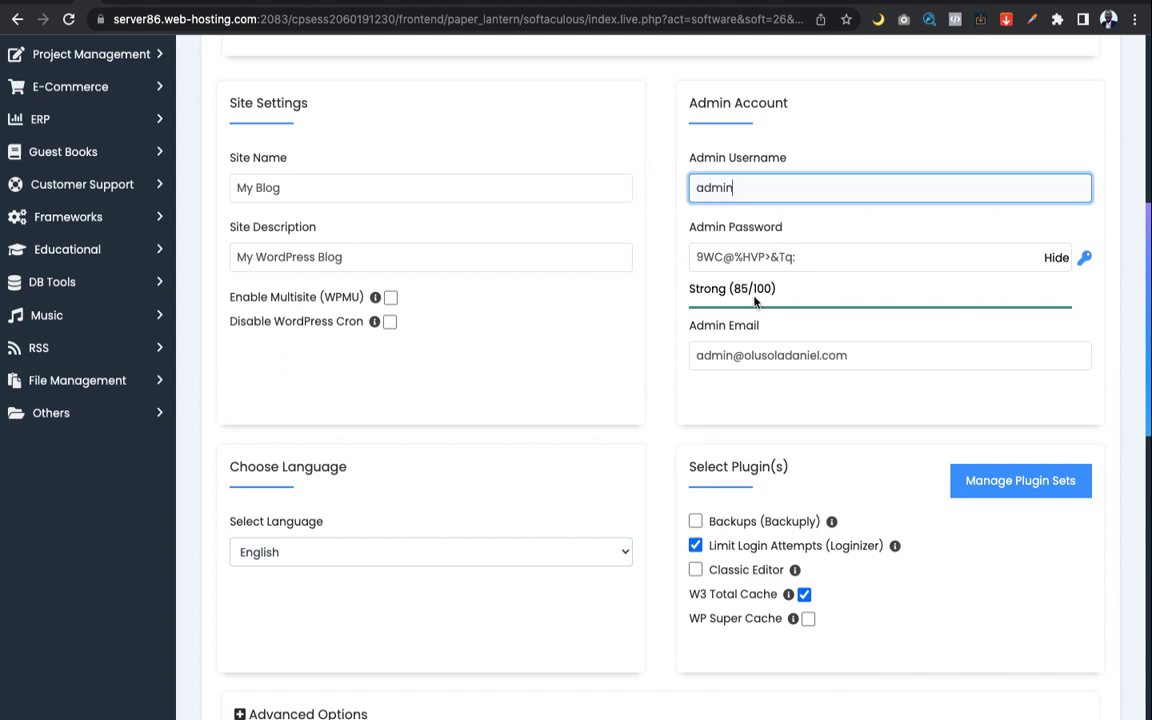
Clear the generated admin password completely
left_click(825, 255)
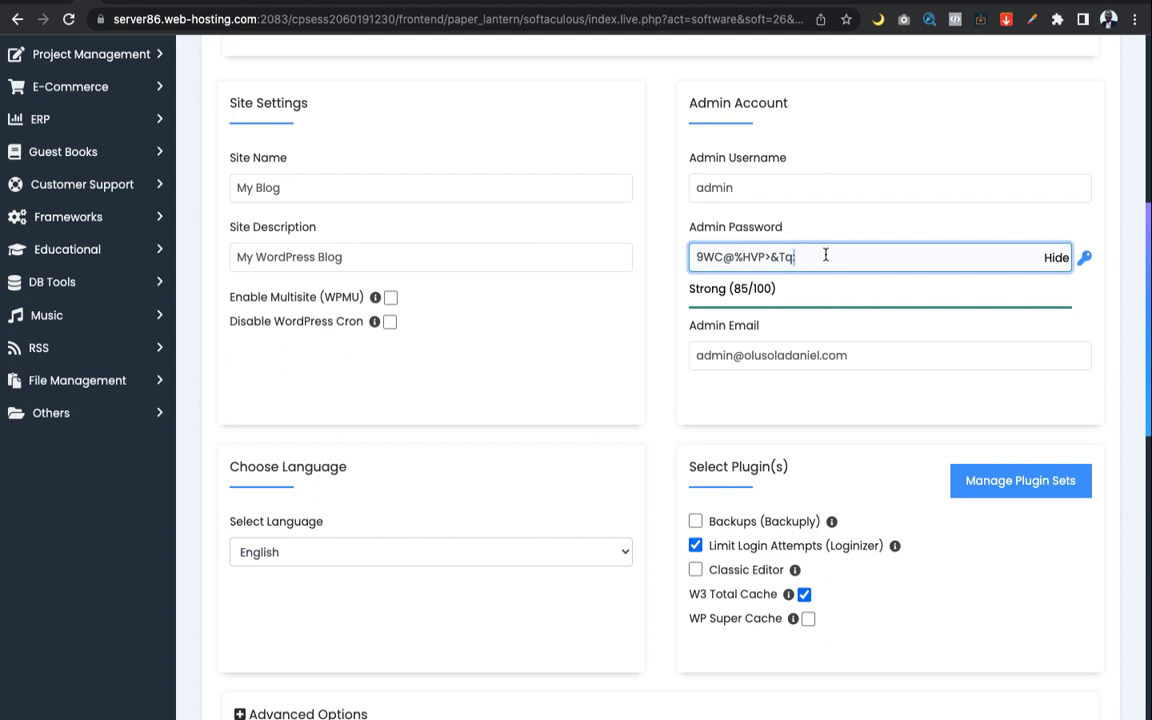
key("ctrl+a")
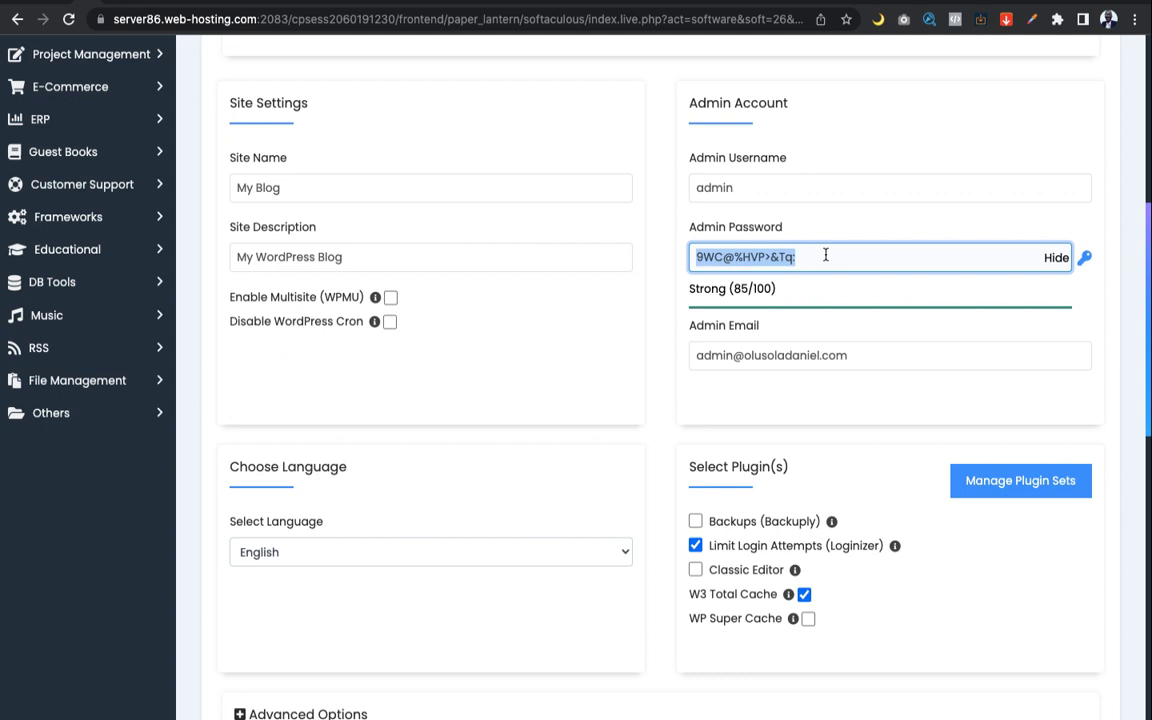
type("Ad")
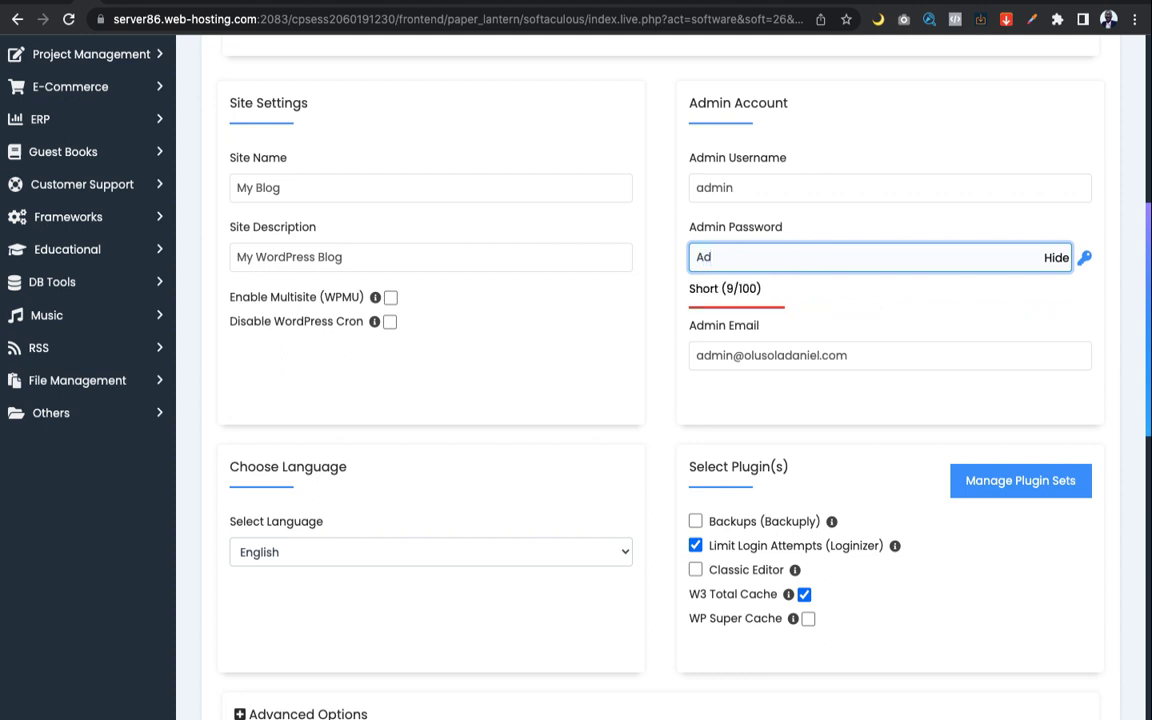
key("BackSpace")
key("BackSpace")
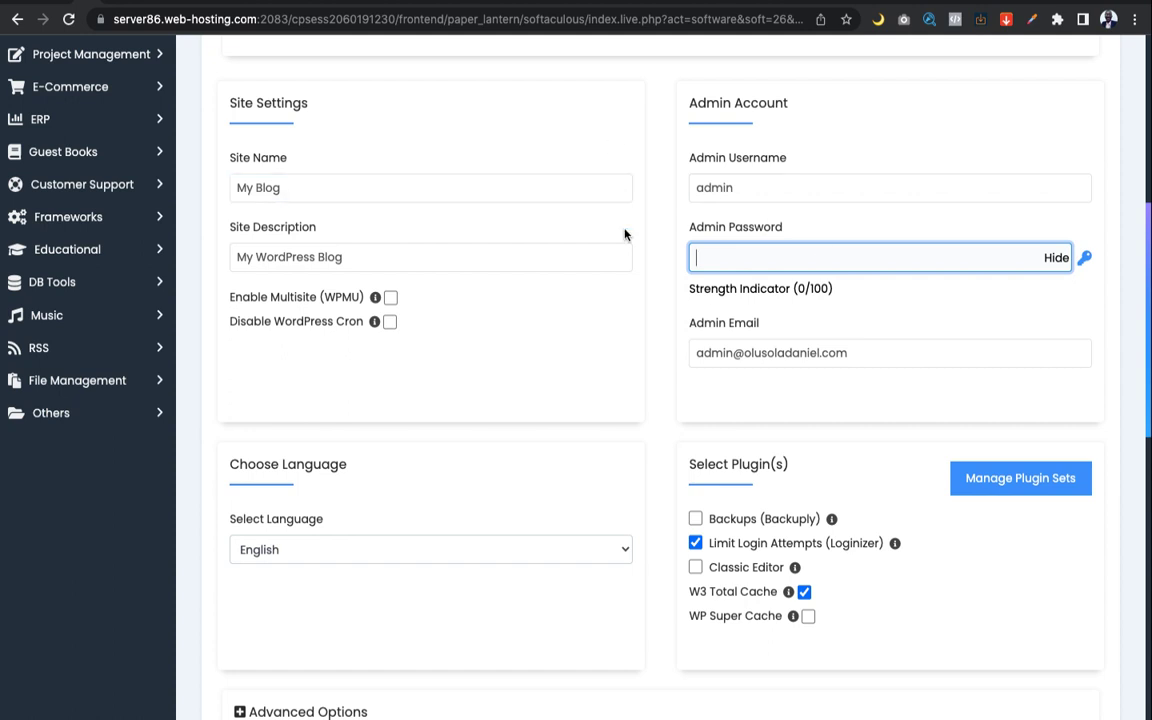
Review the site description and admin e-mail fields without changing them
scroll(624, 234, "down", 1)
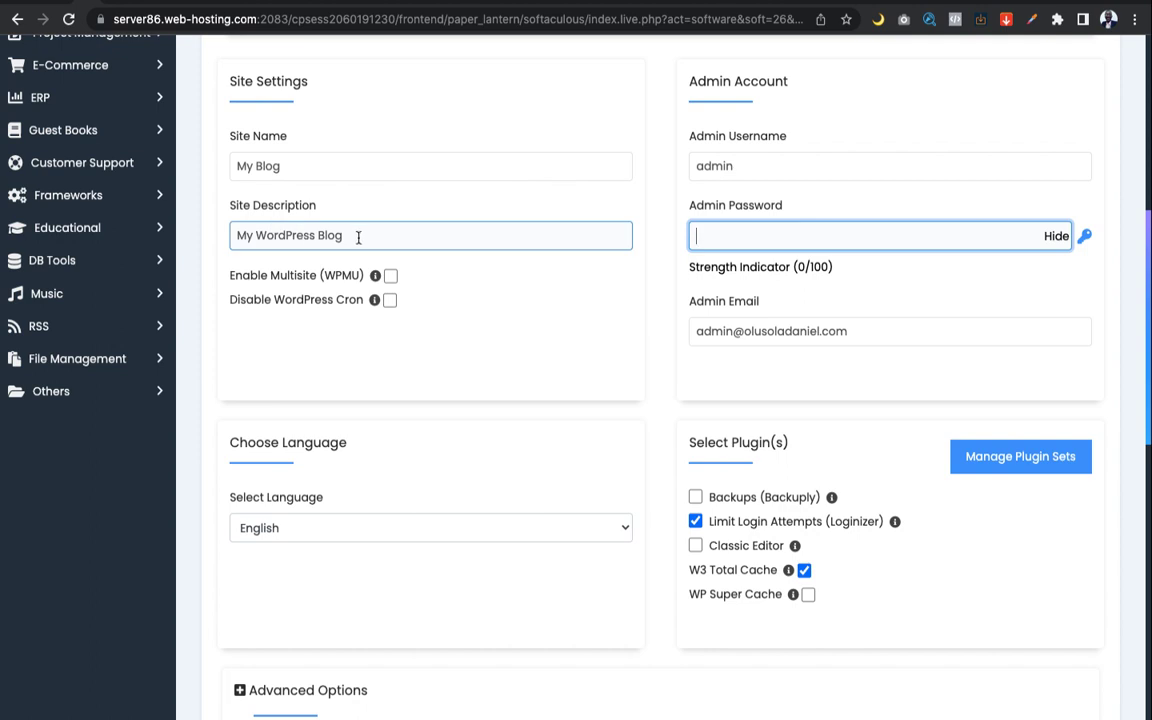
left_click_drag(358, 236, 243, 234)
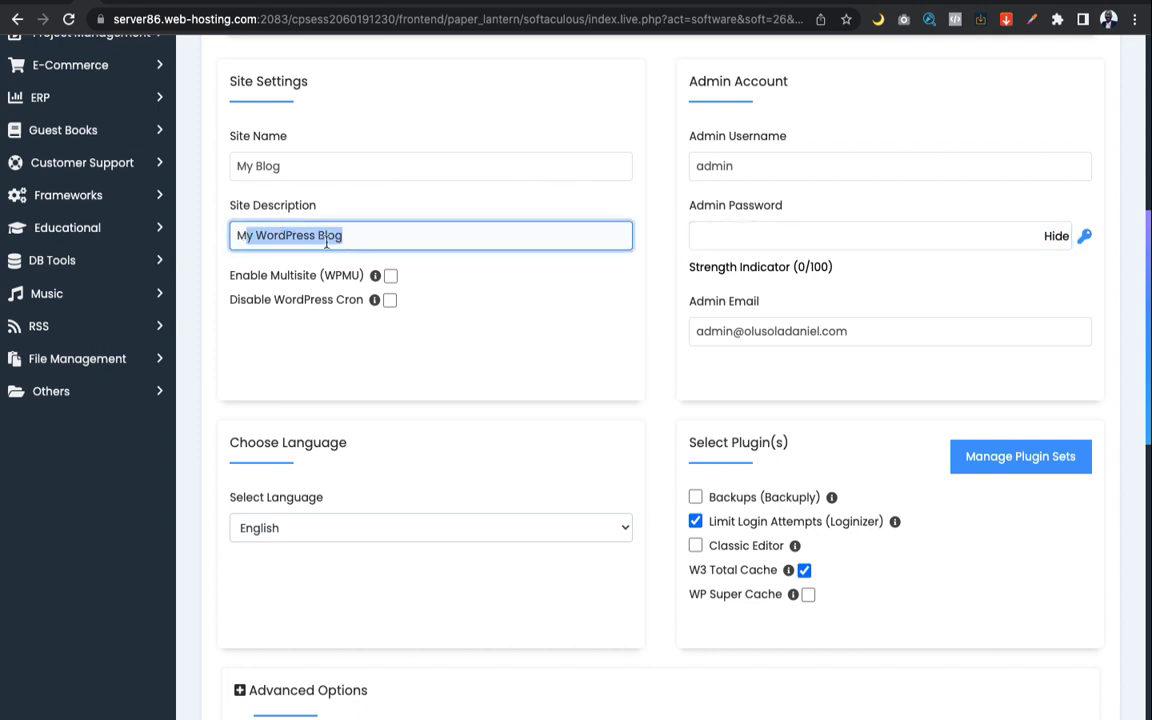
left_click(515, 296)
scroll(516, 297, "down", 1)
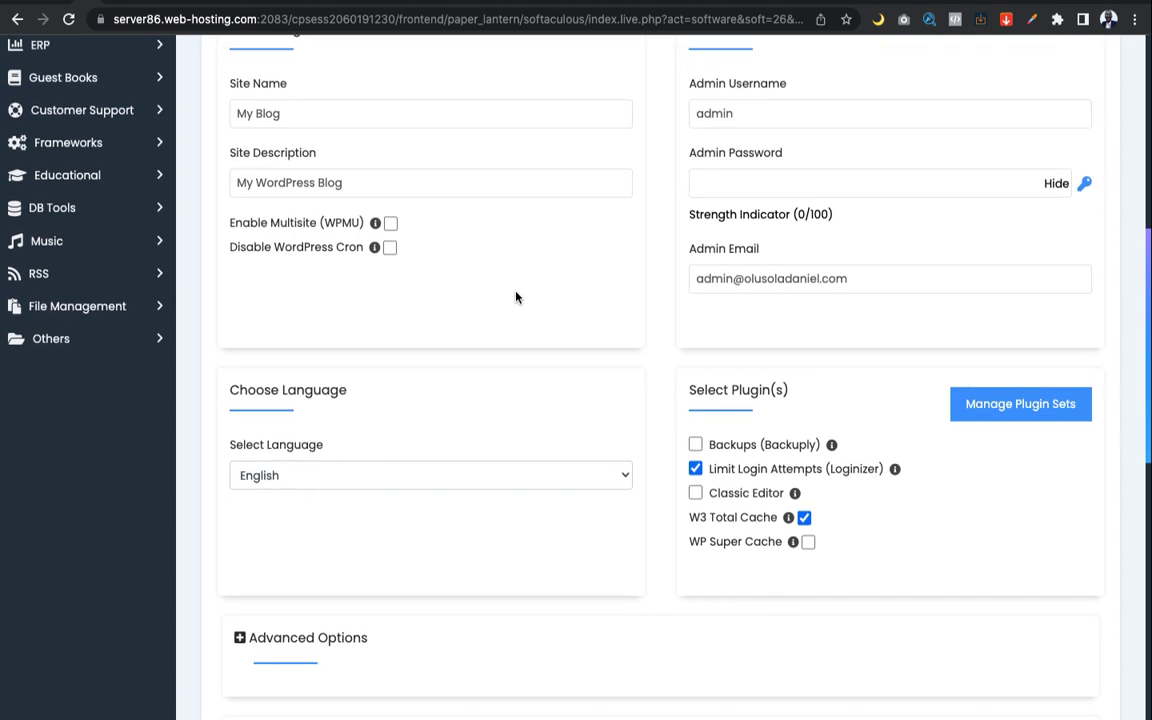
left_click(755, 255)
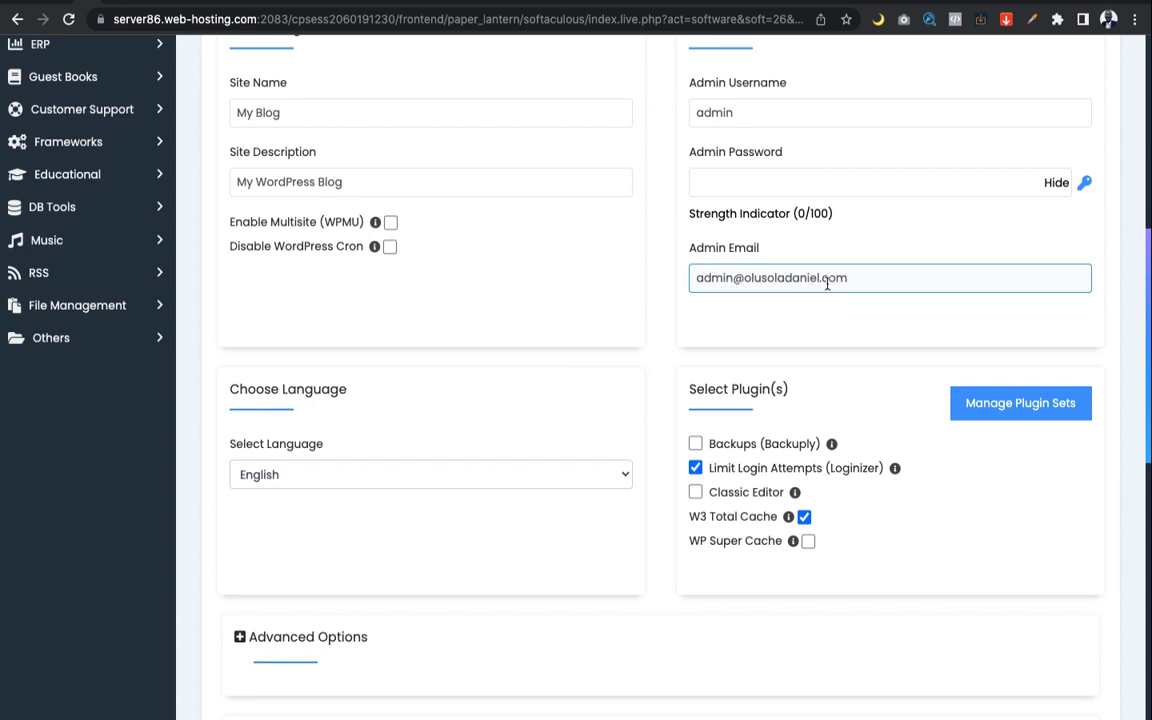
left_click(667, 320)
scroll(667, 320, "down", 1)
scroll(667, 320, "up", 1)
scroll(667, 320, "down", 2)
scroll(667, 320, "down", 3)
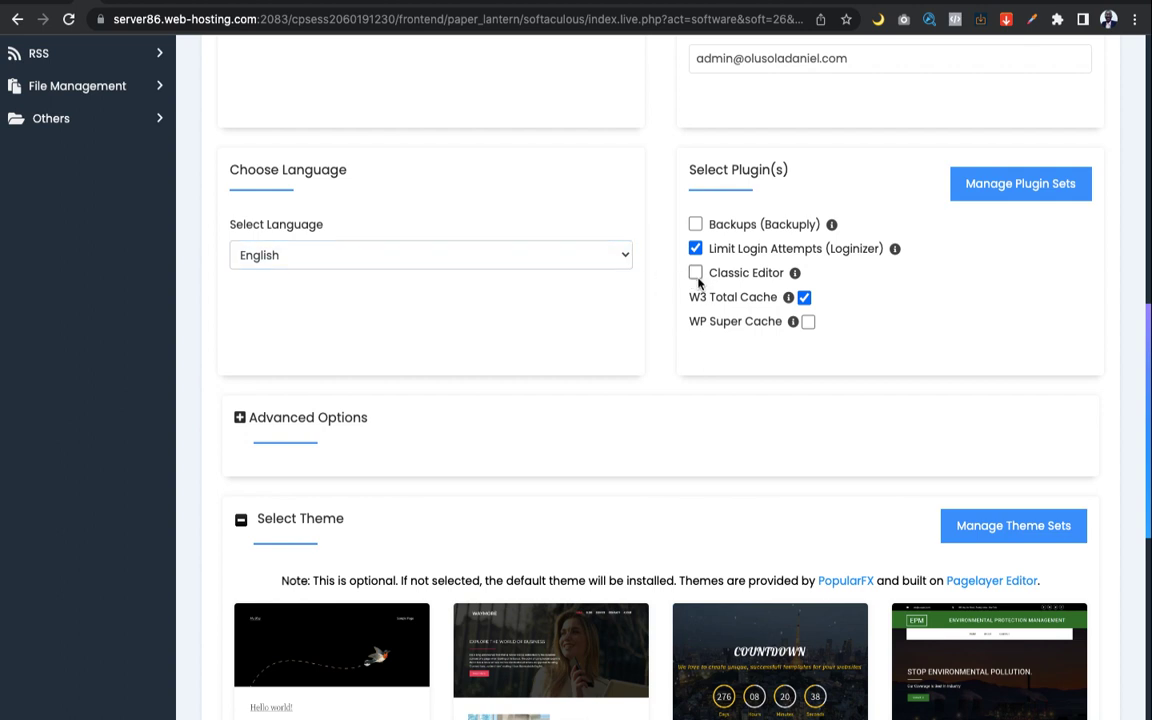
Tick the Classic Editor plugin under Select Plugin(s)
left_click(696, 274)
scroll(619, 192, "up", 2)
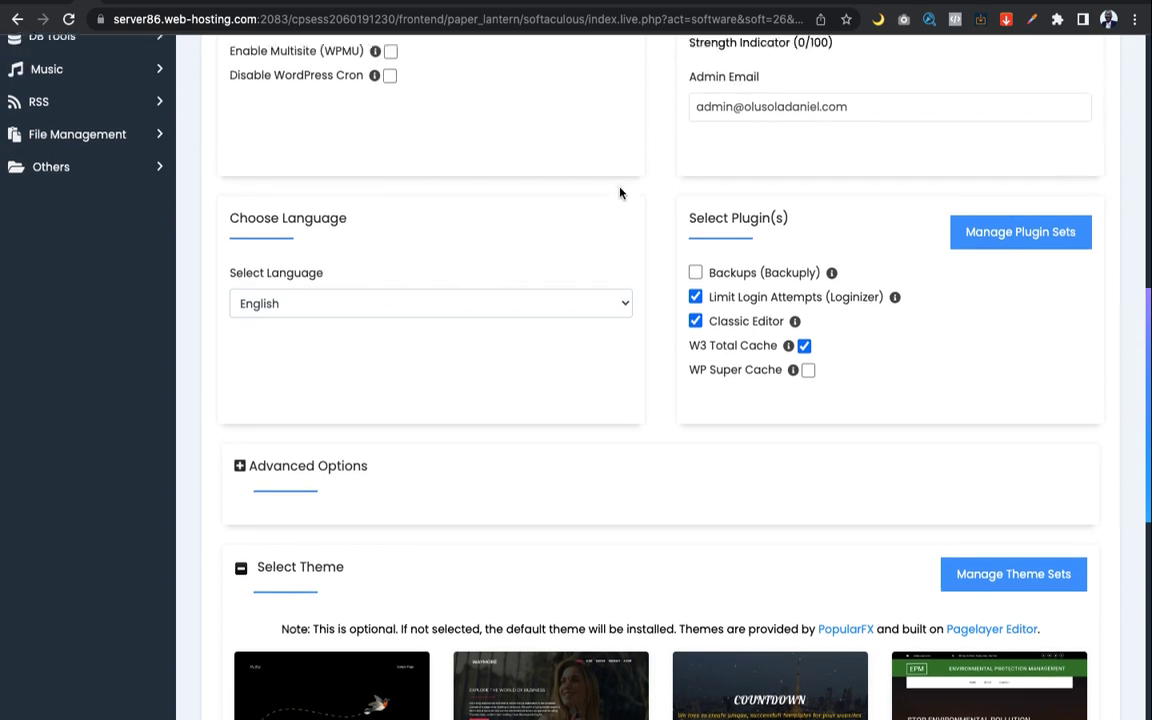
scroll(619, 192, "up", 6)
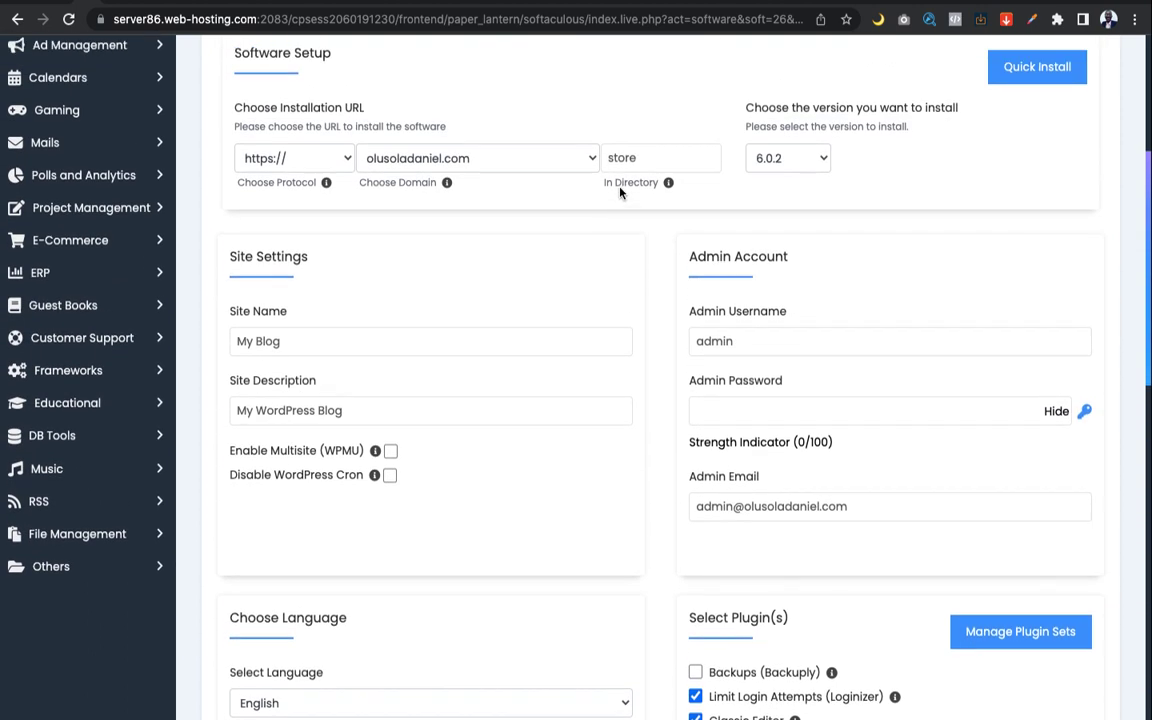
scroll(619, 192, "down", 9)
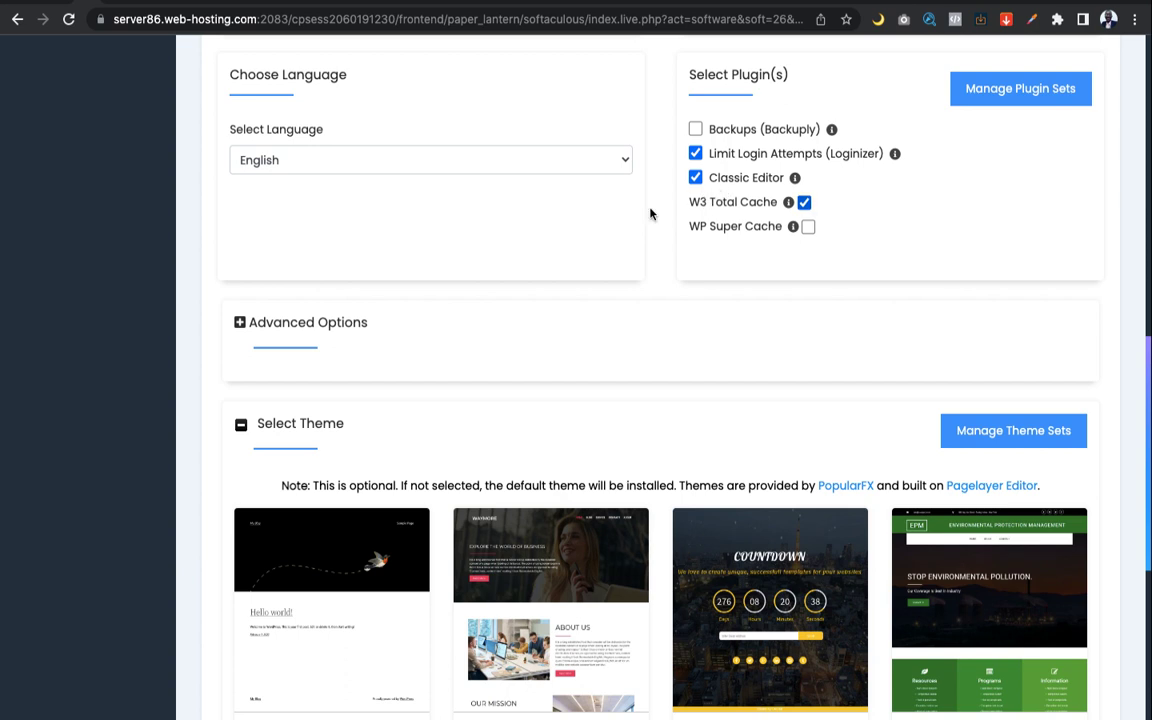
scroll(624, 231, "down", 2)
scroll(624, 231, "down", 3)
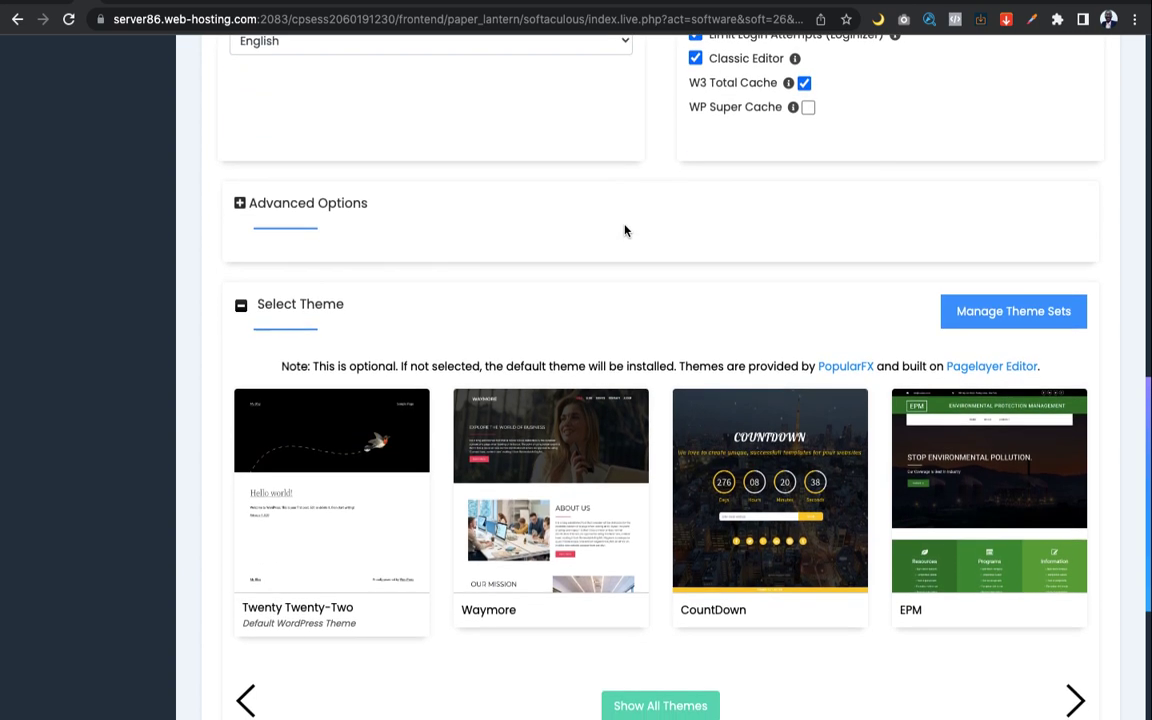
scroll(624, 231, "up", 3)
scroll(624, 231, "down", 2)
scroll(624, 231, "down", 8)
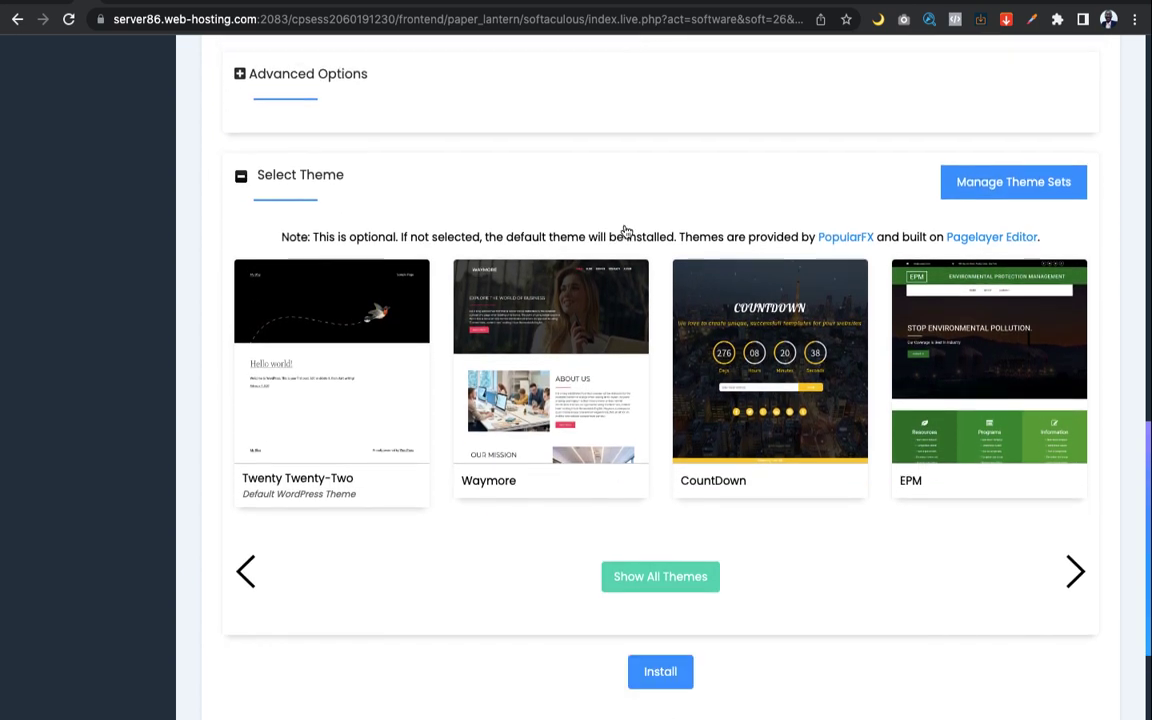
scroll(626, 232, "down", 1)
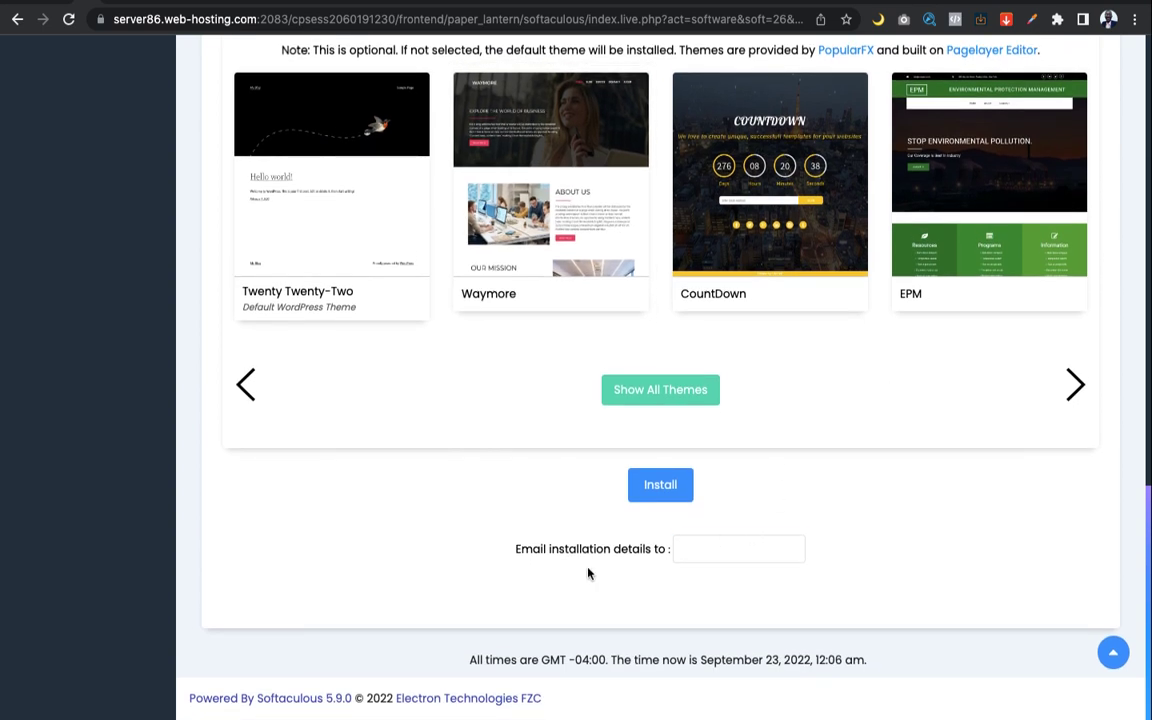
Bring up saved e-mail suggestions in the 'Email installation details to' field
left_click(707, 549)
scroll(781, 433, "up", 6)
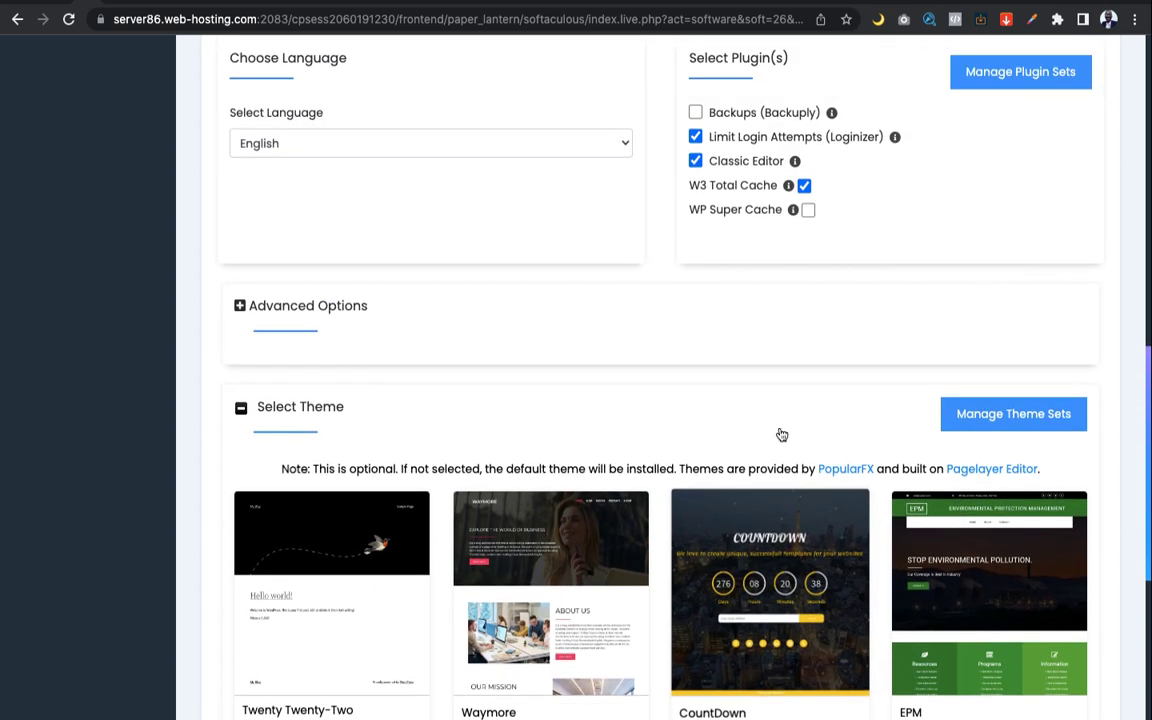
scroll(781, 433, "up", 4)
scroll(781, 433, "down", 10)
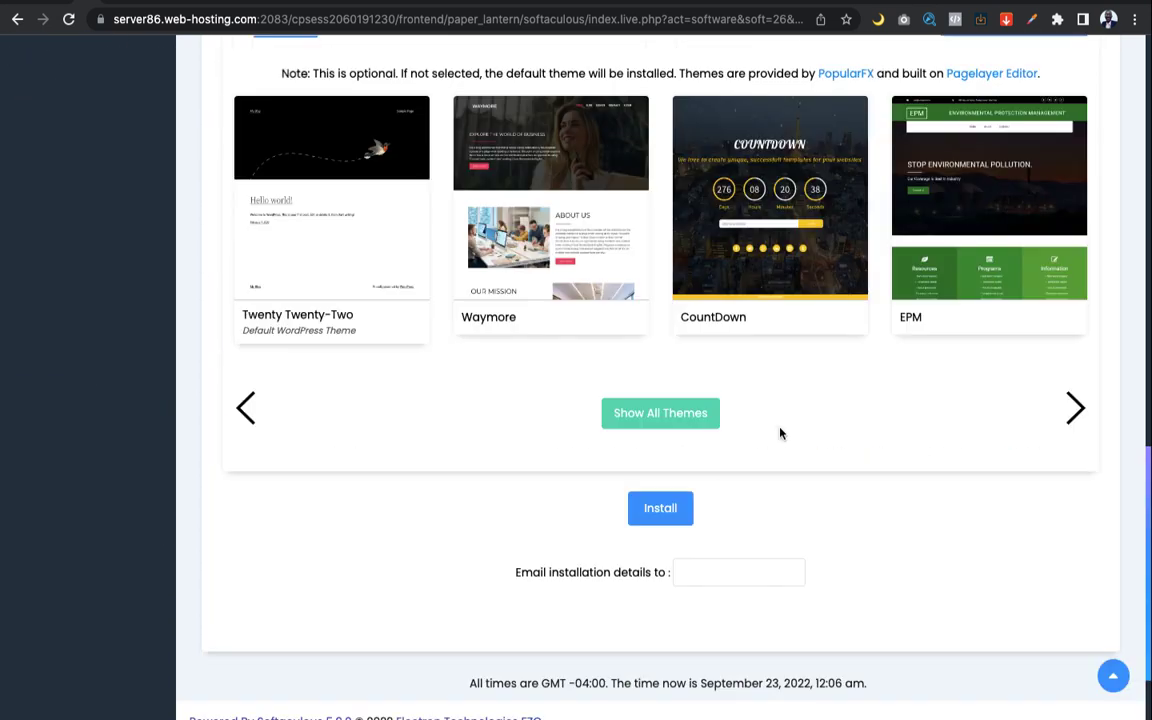
left_click(722, 548)
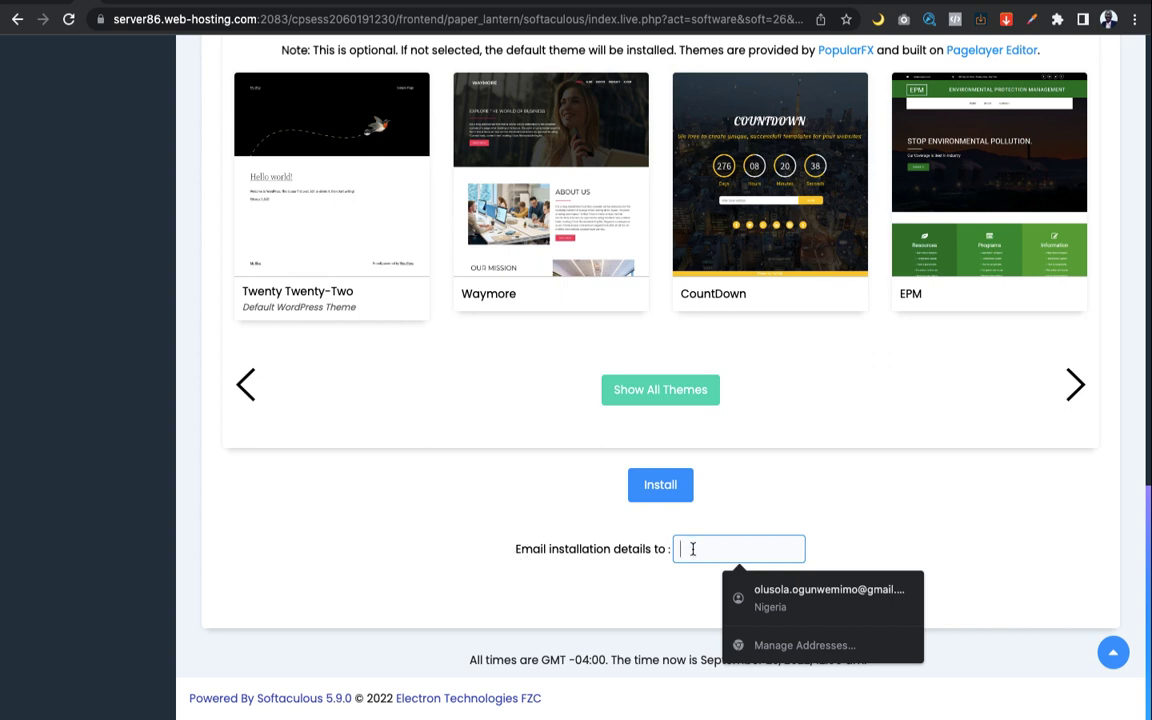
scroll(692, 549, "up", 12)
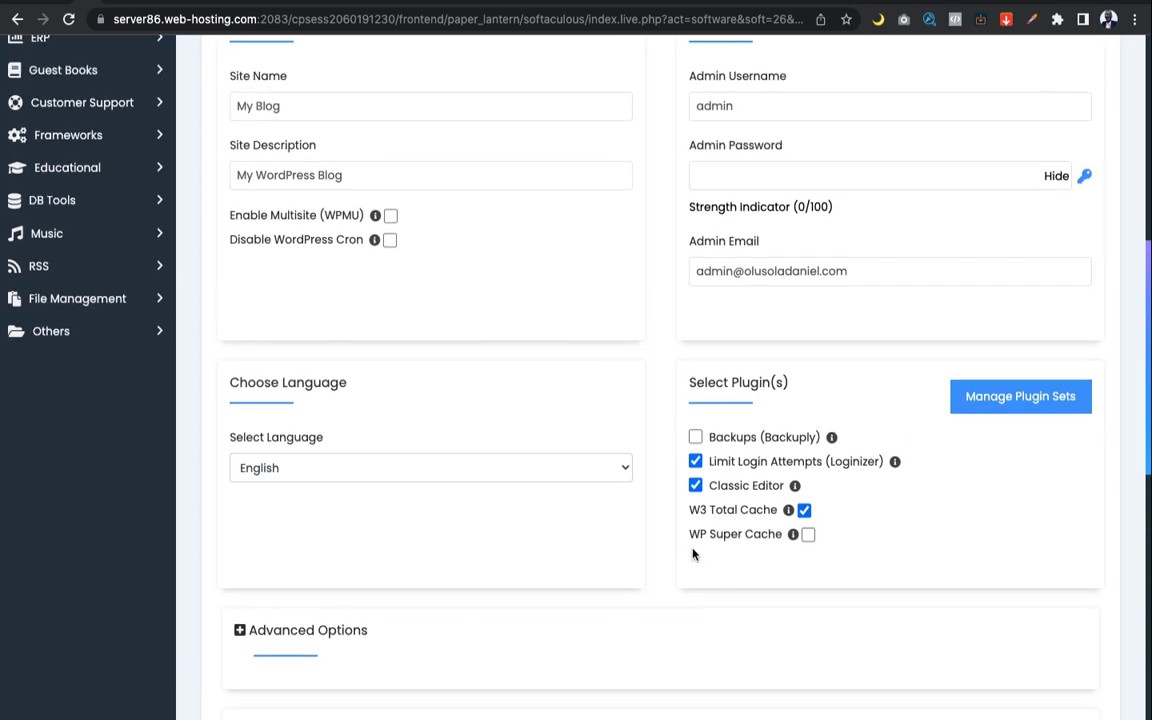
scroll(692, 553, "down", 9)
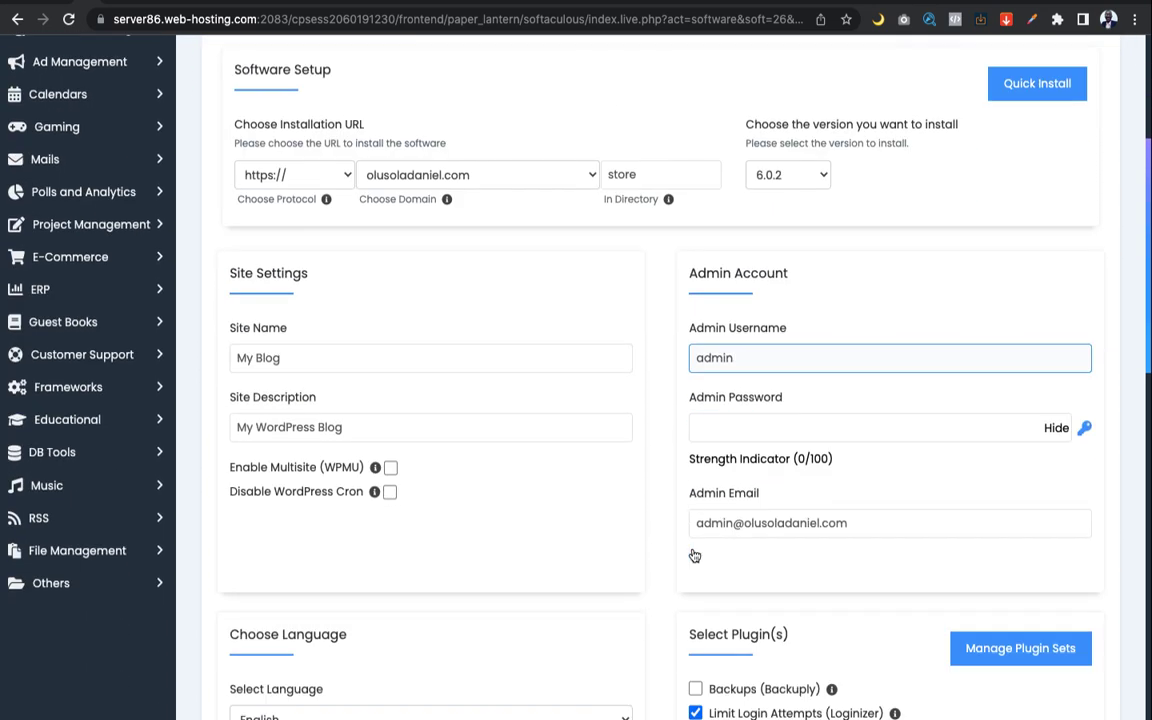
scroll(692, 553, "down", 2)
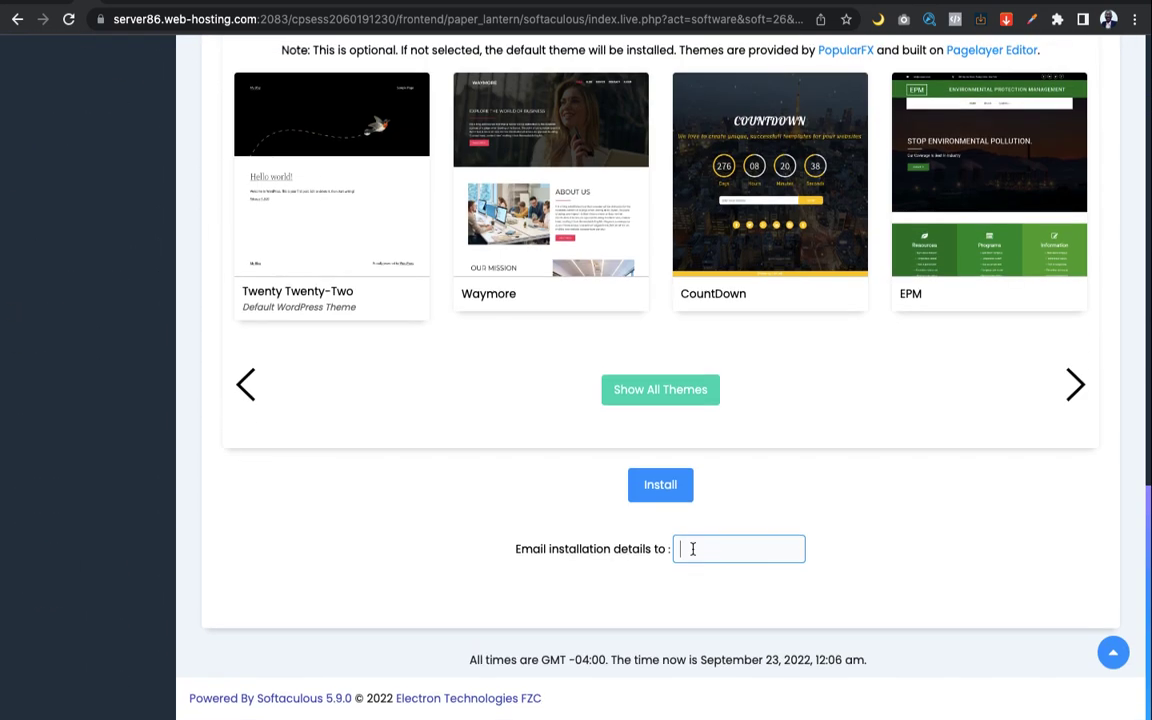
scroll(692, 549, "up", 12)
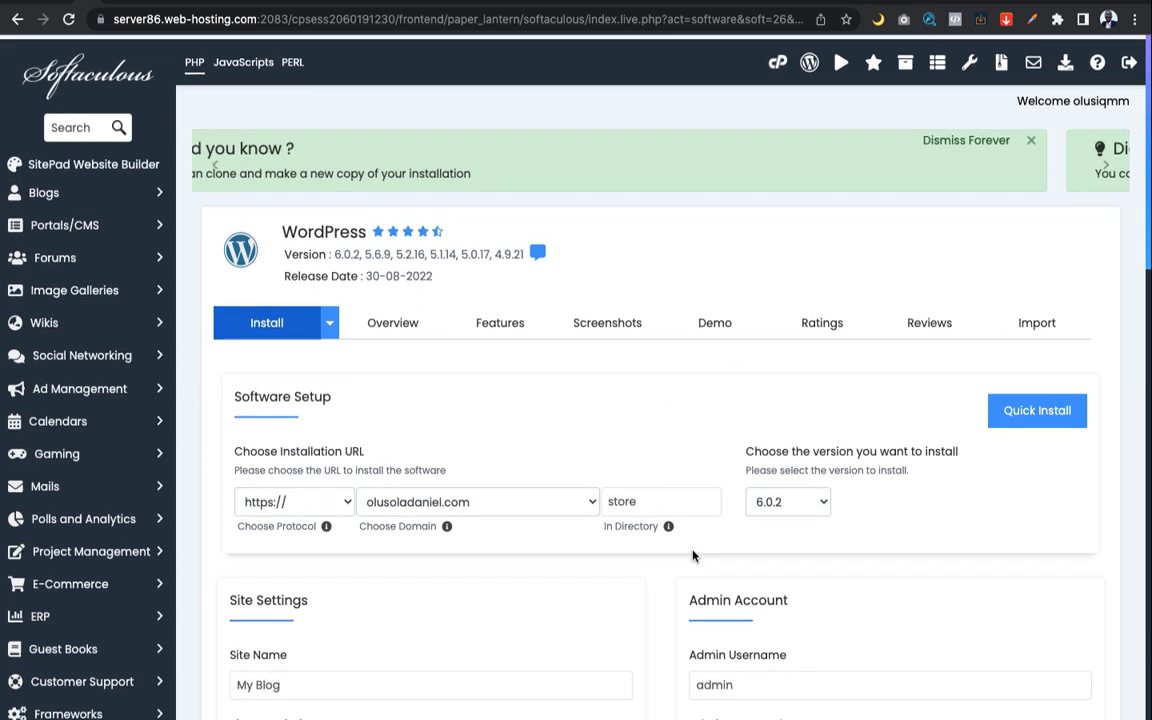
mouse_move(670, 521)
scroll(670, 521, "down", 3)
left_click(706, 395)
left_click(543, 378)
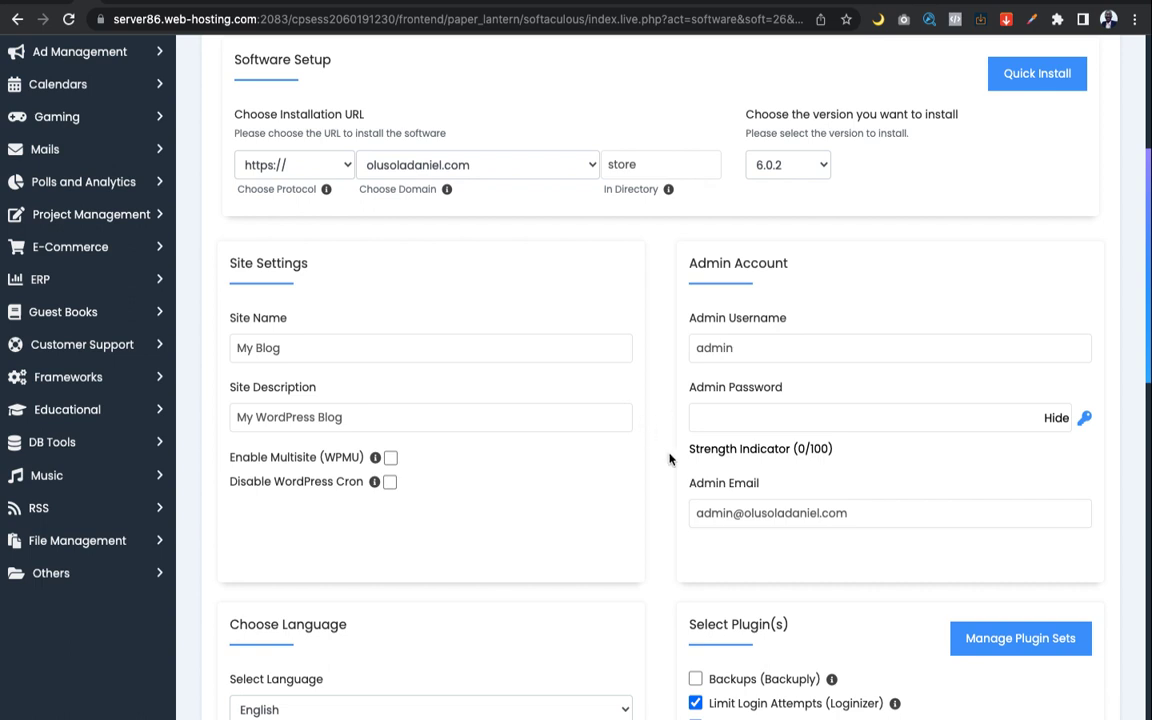
left_click(825, 421)
left_click(671, 337)
scroll(669, 337, "up", 3)
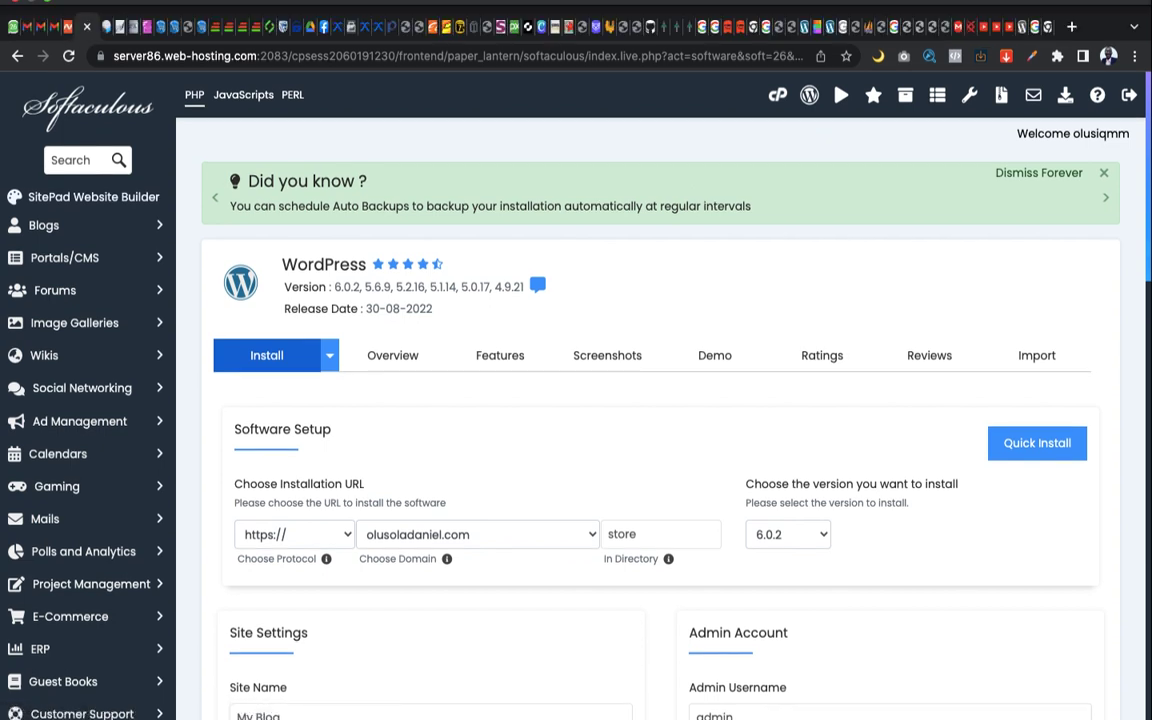
scroll(689, 201, "down", 5)
scroll(619, 431, "down", 1)
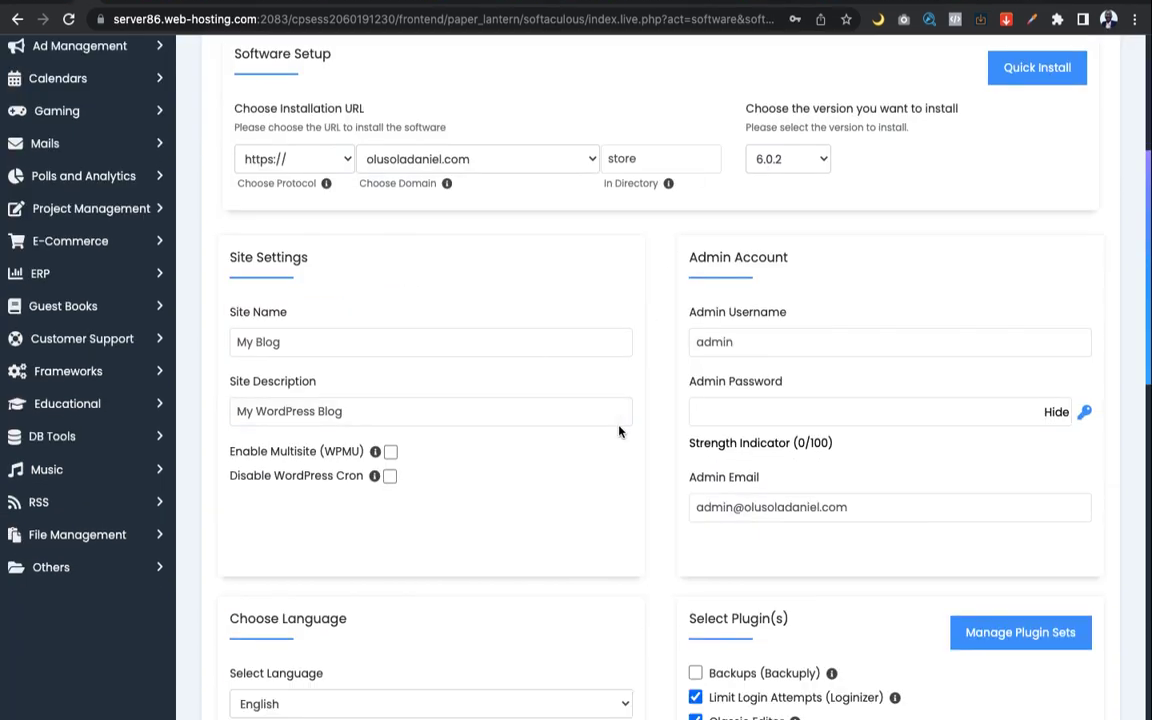
scroll(619, 431, "down", 1)
Dismiss the saved-password suggestions and type a new admin password
left_click(720, 365)
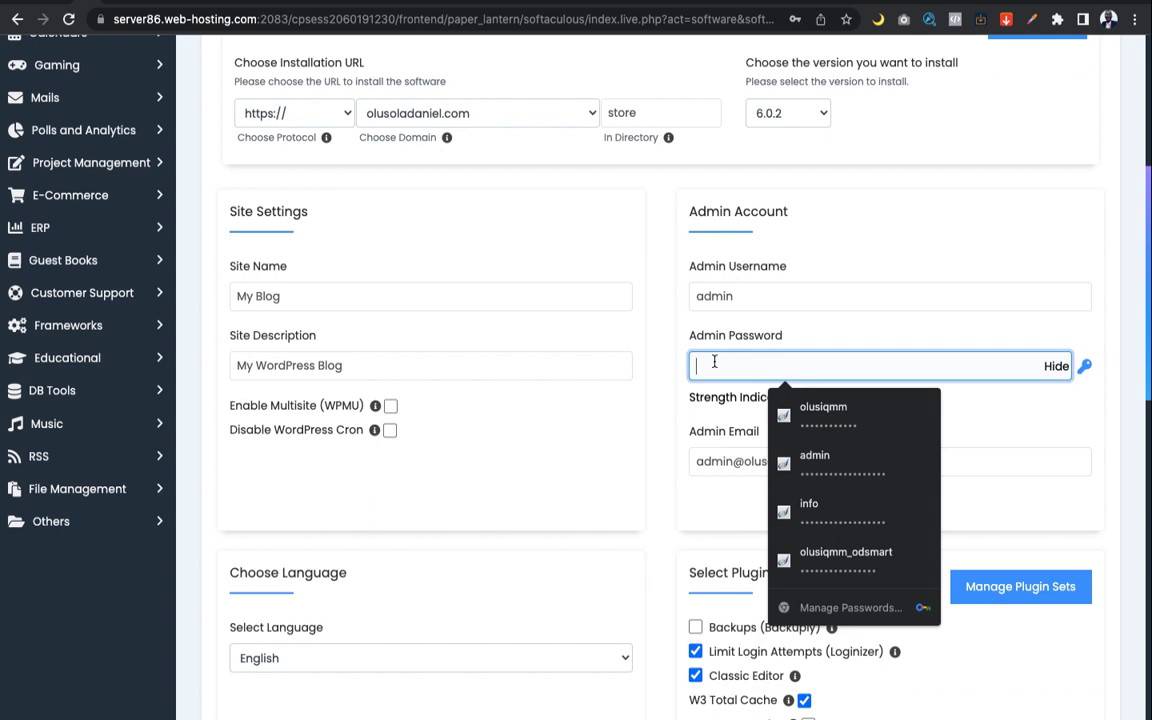
left_click(617, 440)
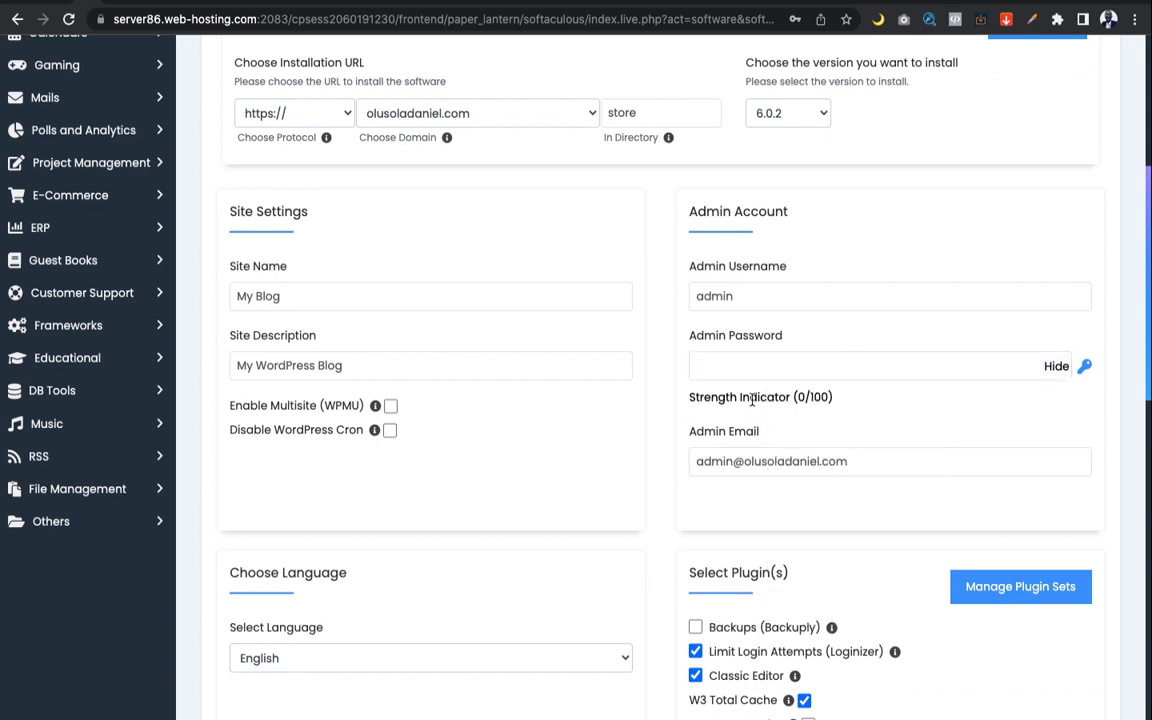
left_click(756, 367)
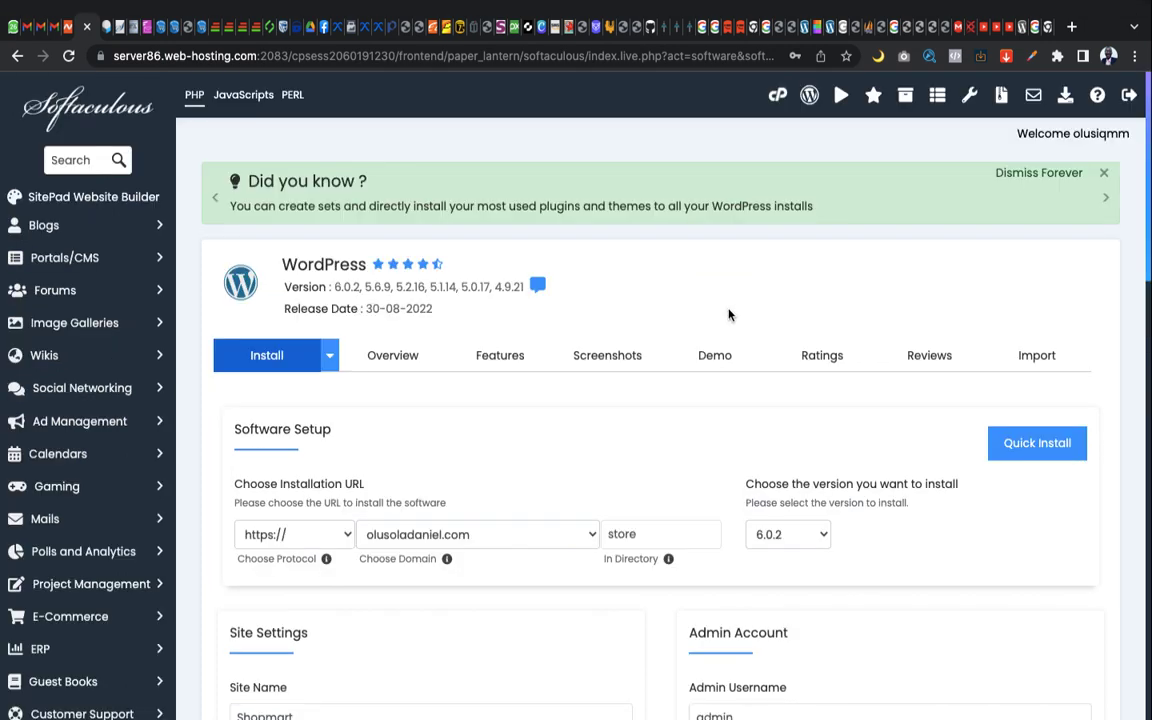
Review the site name 'Shopmart' and description 'quality at its peak'
scroll(728, 330, "down", 5)
scroll(728, 340, "up", 1)
scroll(727, 341, "down", 3)
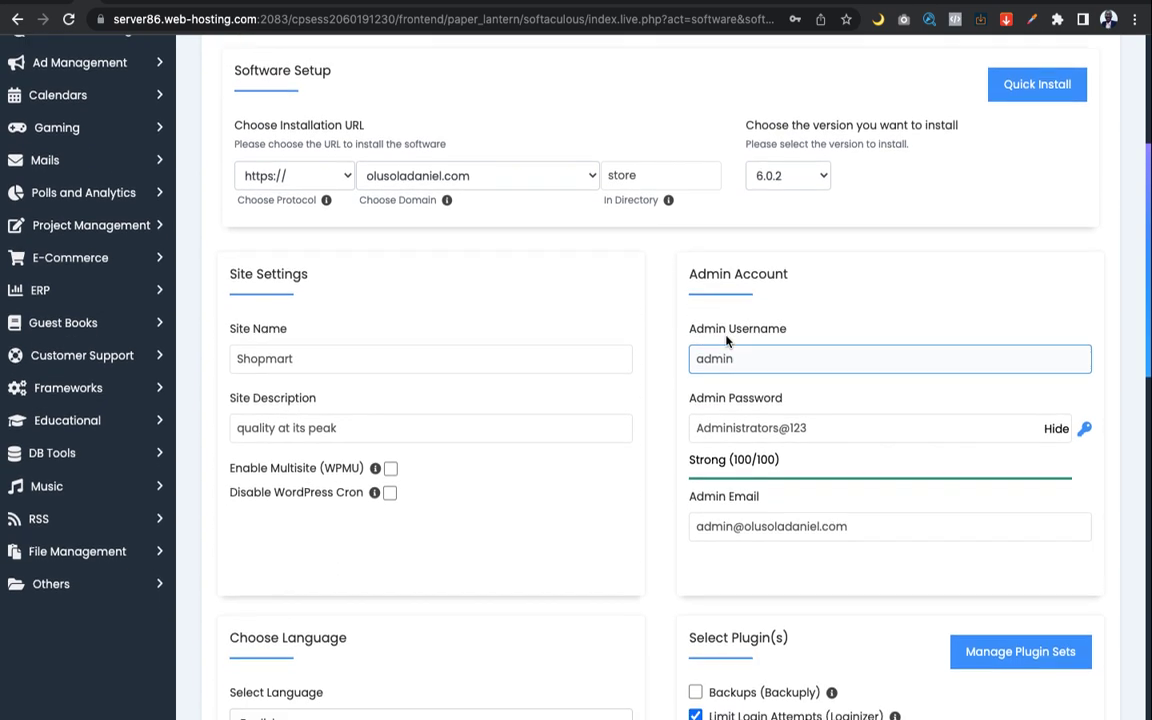
left_click(300, 286)
left_click(265, 263)
left_click(292, 290)
left_click(305, 343)
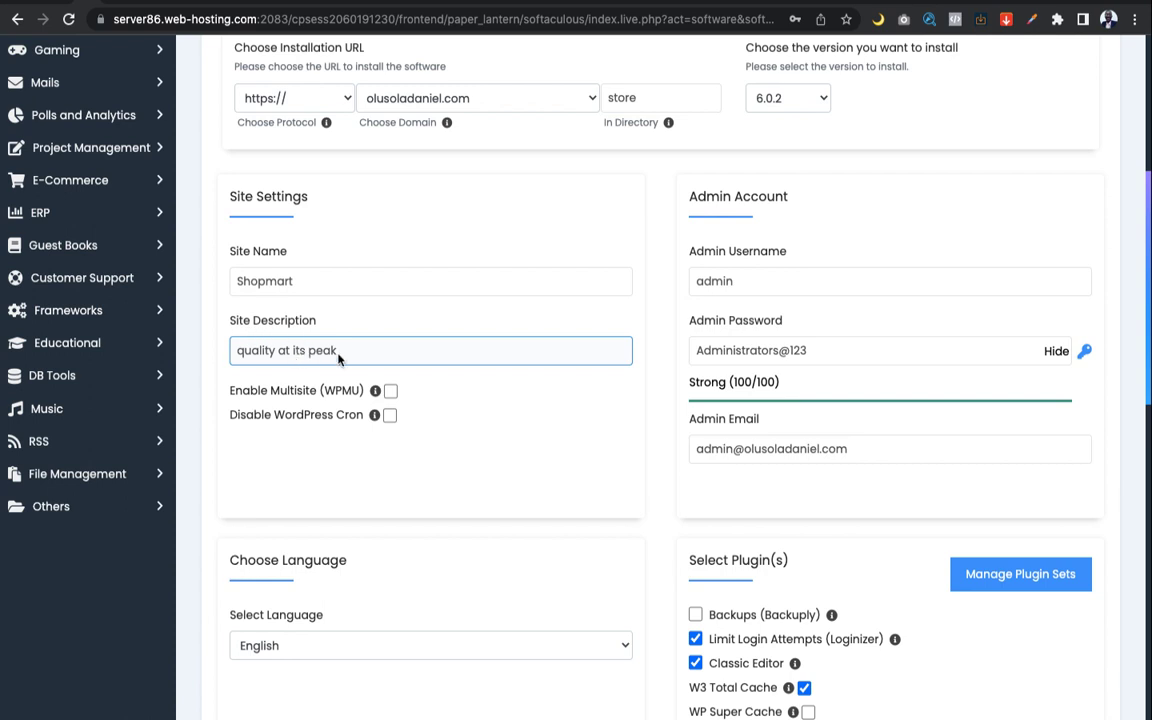
scroll(417, 349, "down", 1)
scroll(417, 349, "up", 2)
scroll(417, 349, "down", 2)
left_click(417, 349)
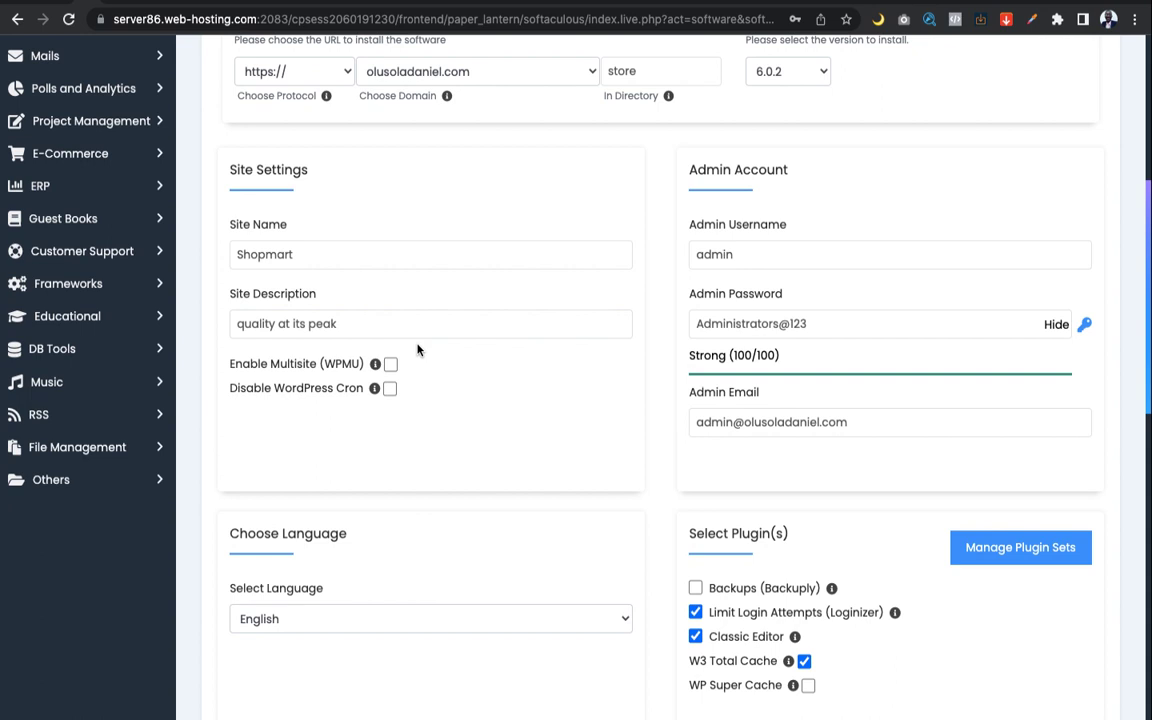
Check the admin username, then move down to the installation-details e-mail field
left_click(733, 258)
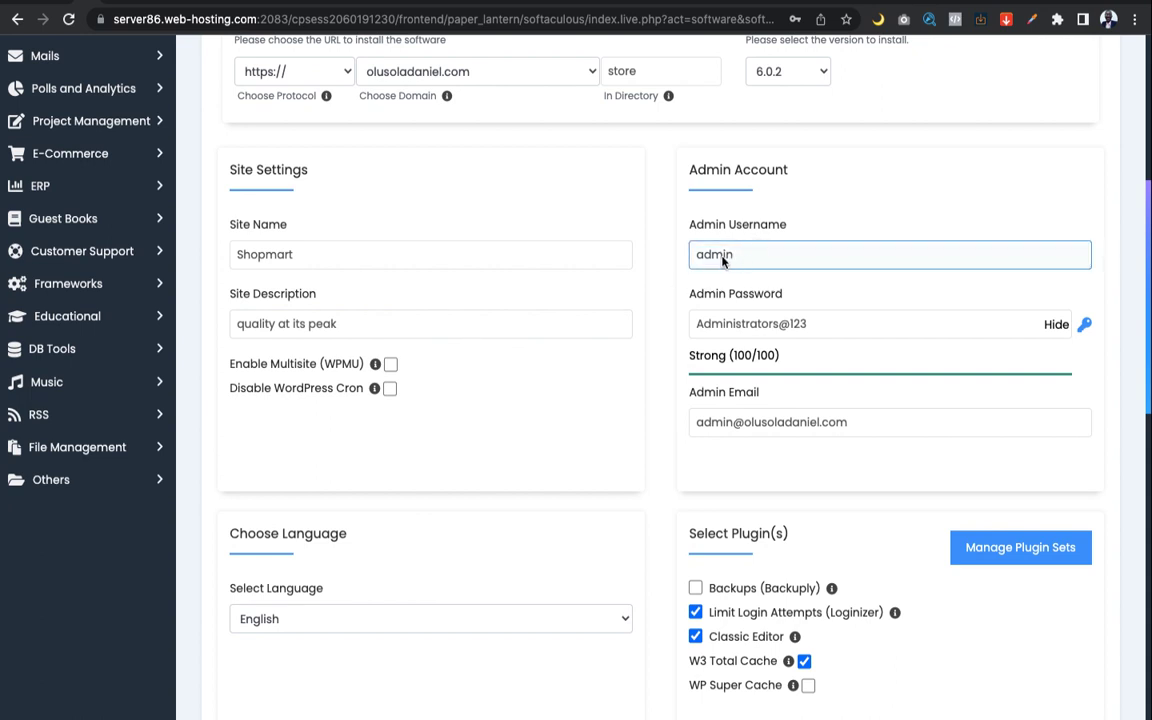
left_click(648, 373)
scroll(648, 373, "down", 3)
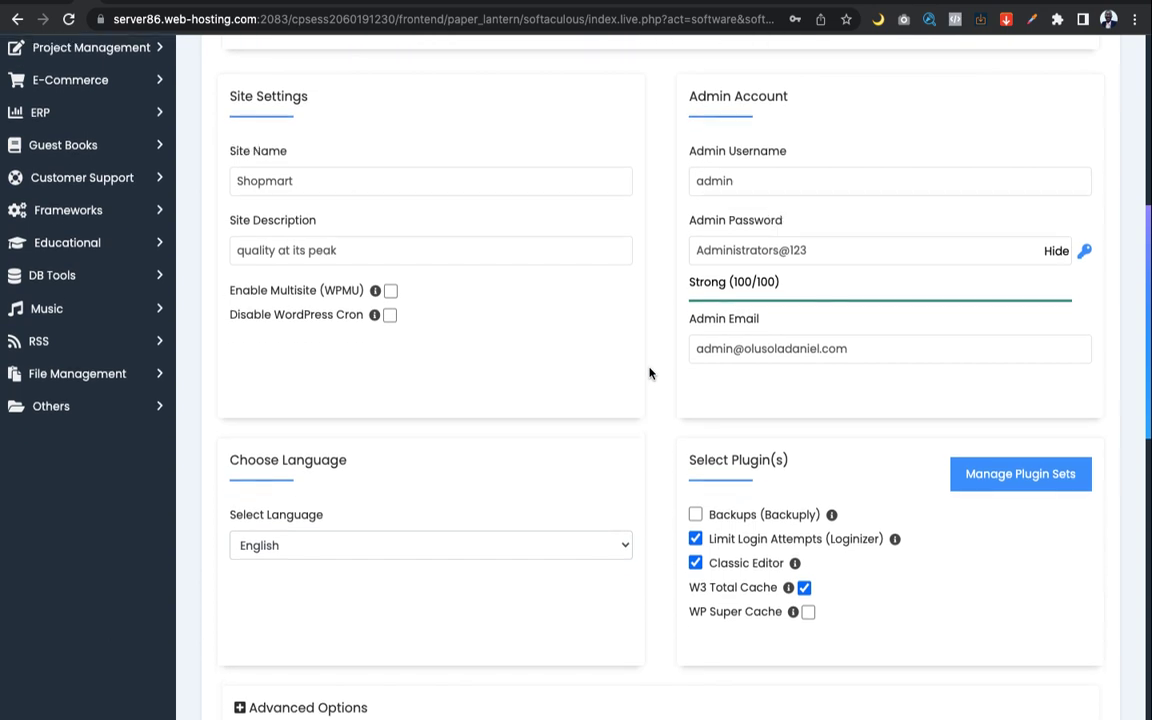
scroll(649, 373, "down", 3)
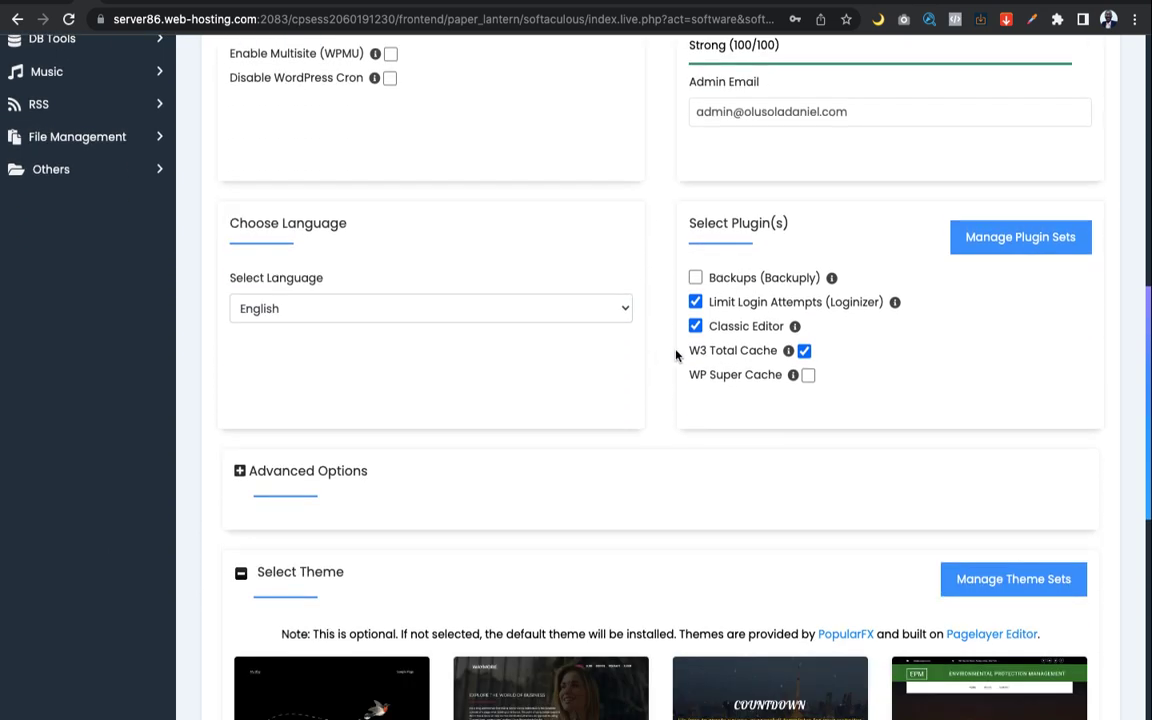
scroll(706, 331, "down", 2)
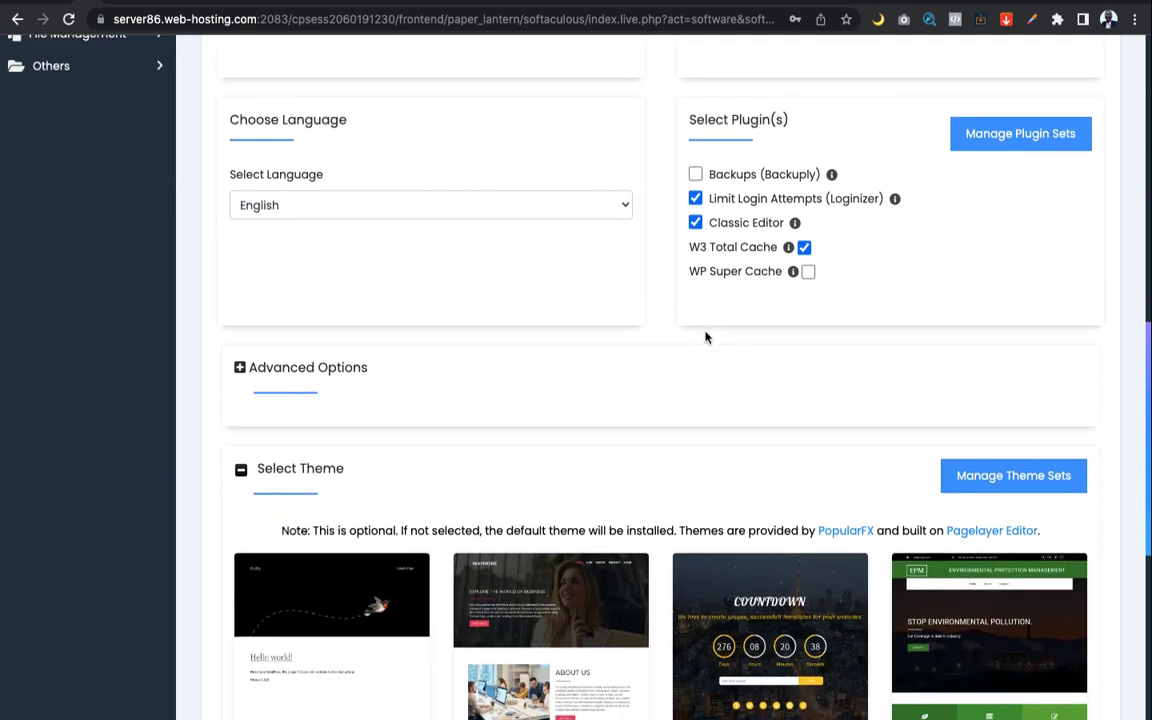
scroll(706, 331, "up", 5)
scroll(705, 337, "down", 5)
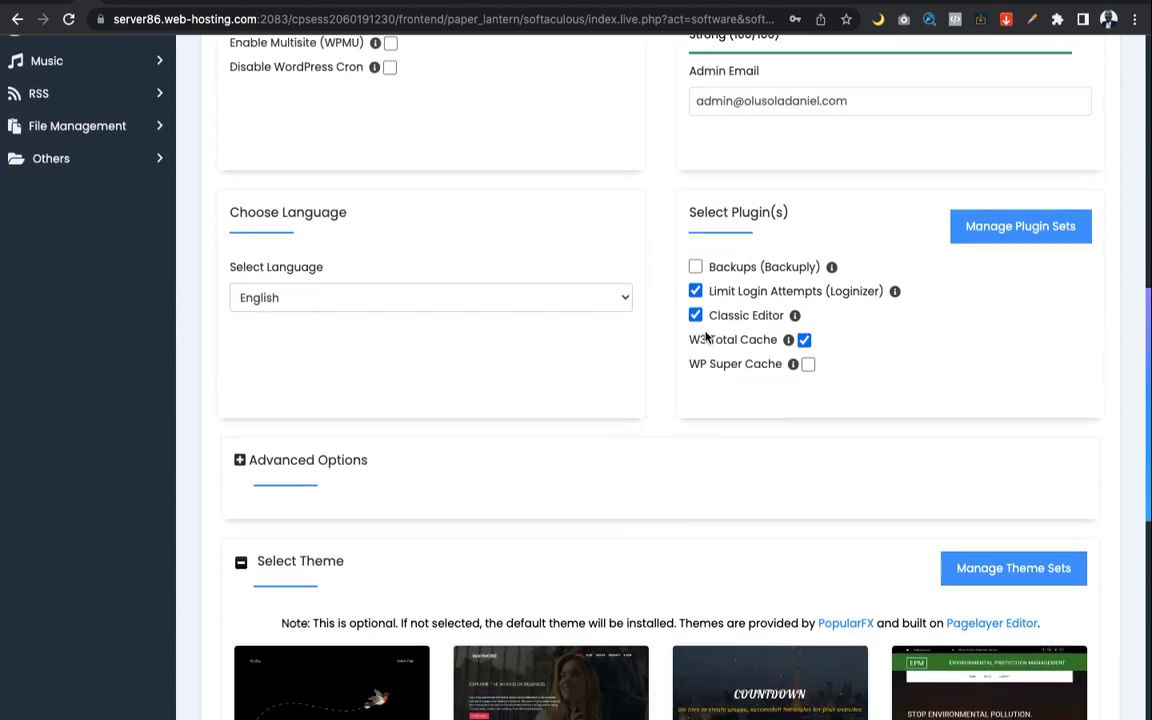
scroll(705, 337, "down", 4)
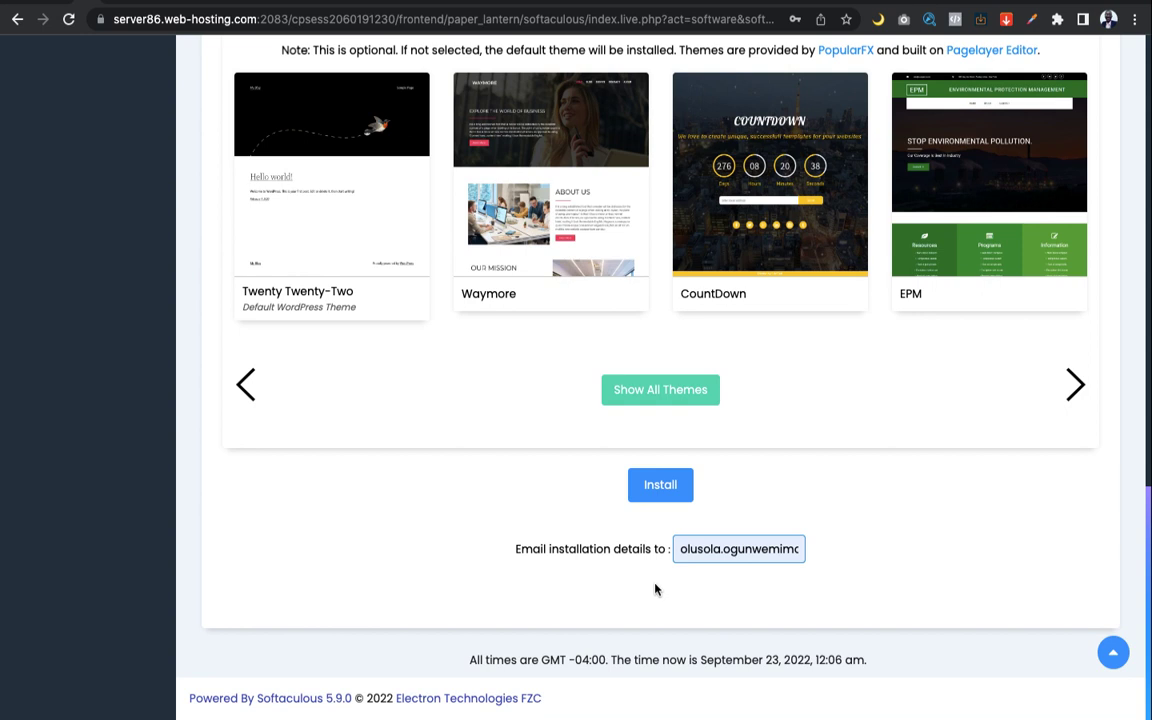
Fill in the e-mail address that receives the installation details
left_click(737, 549)
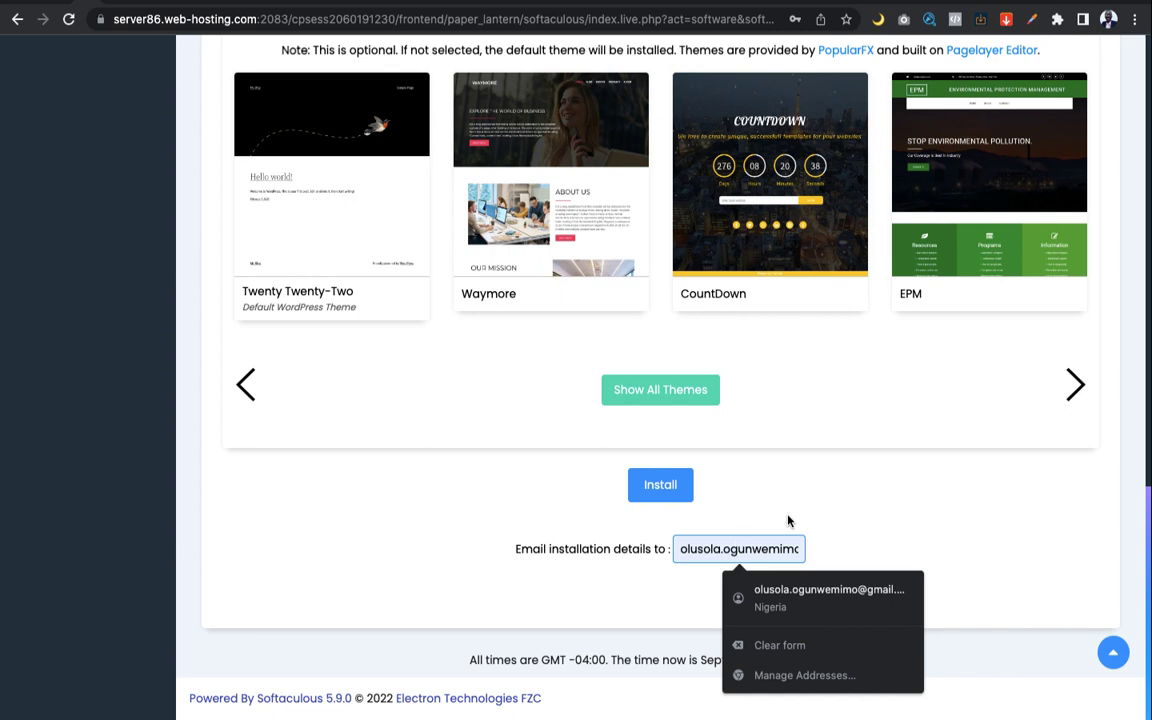
scroll(788, 521, "up", 15)
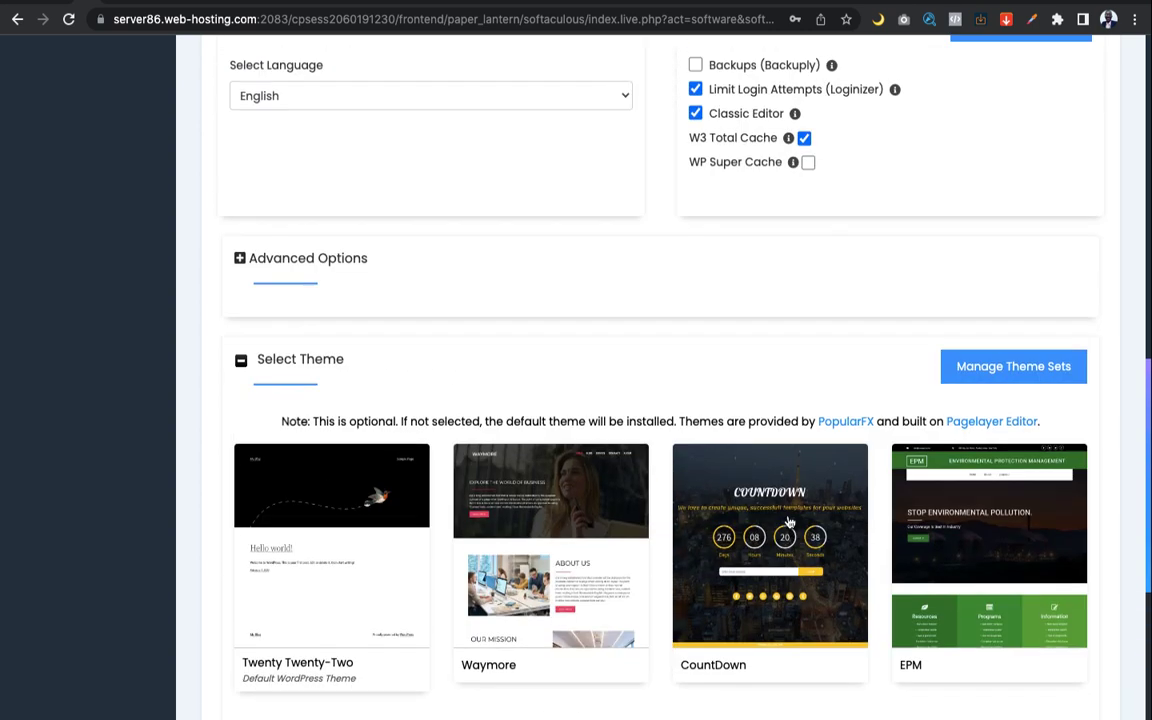
scroll(788, 519, "down", 15)
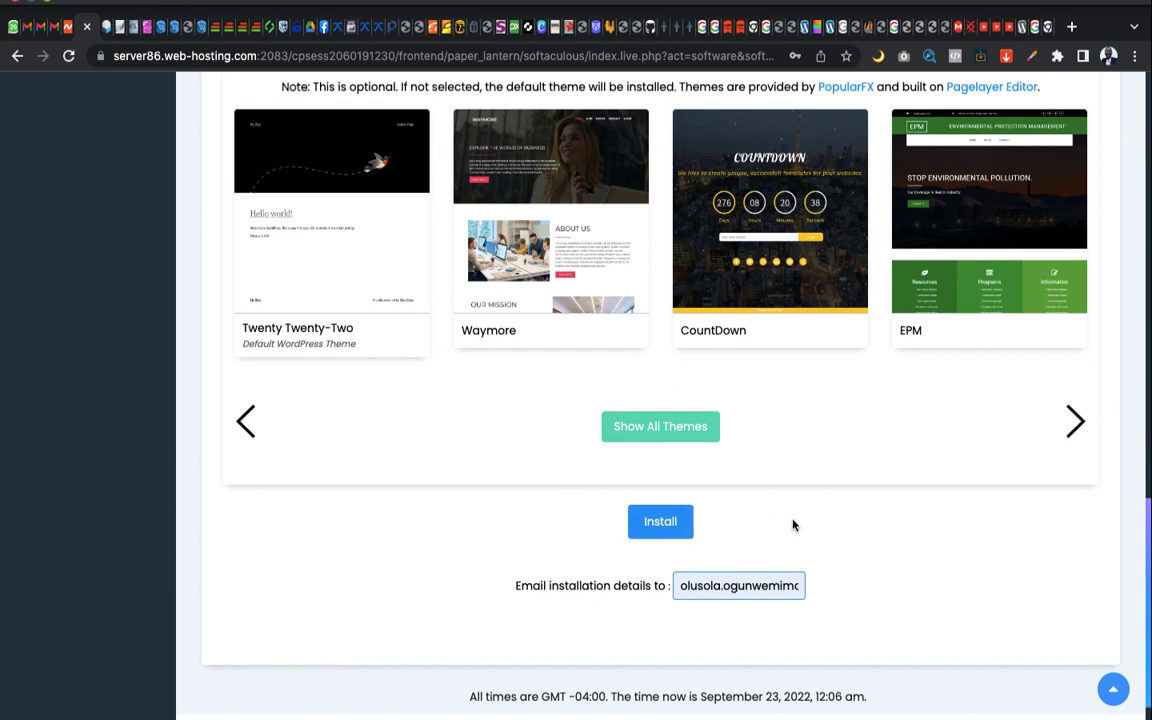
scroll(771, 486, "up", 15)
scroll(771, 486, "down", 3)
scroll(771, 486, "down", 2)
Recheck the admin username and confirm English with Limit Login Attempts, Classic Editor, W3 Total Cache ticked
left_click(771, 486)
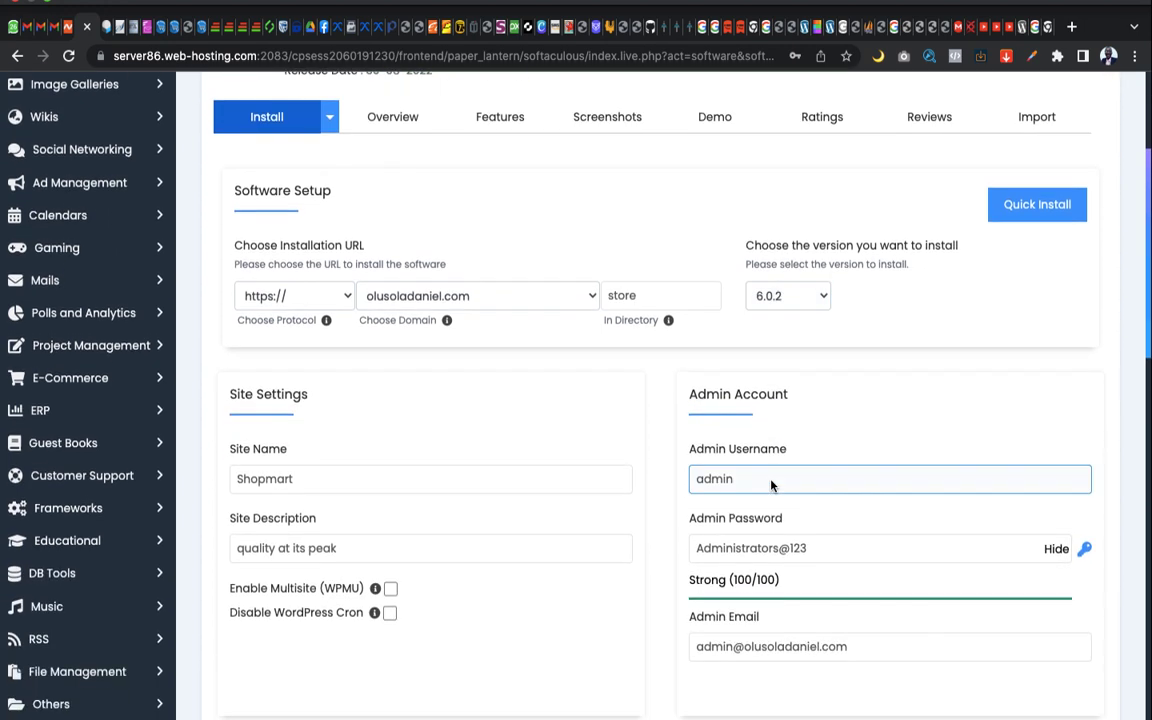
left_click(643, 429)
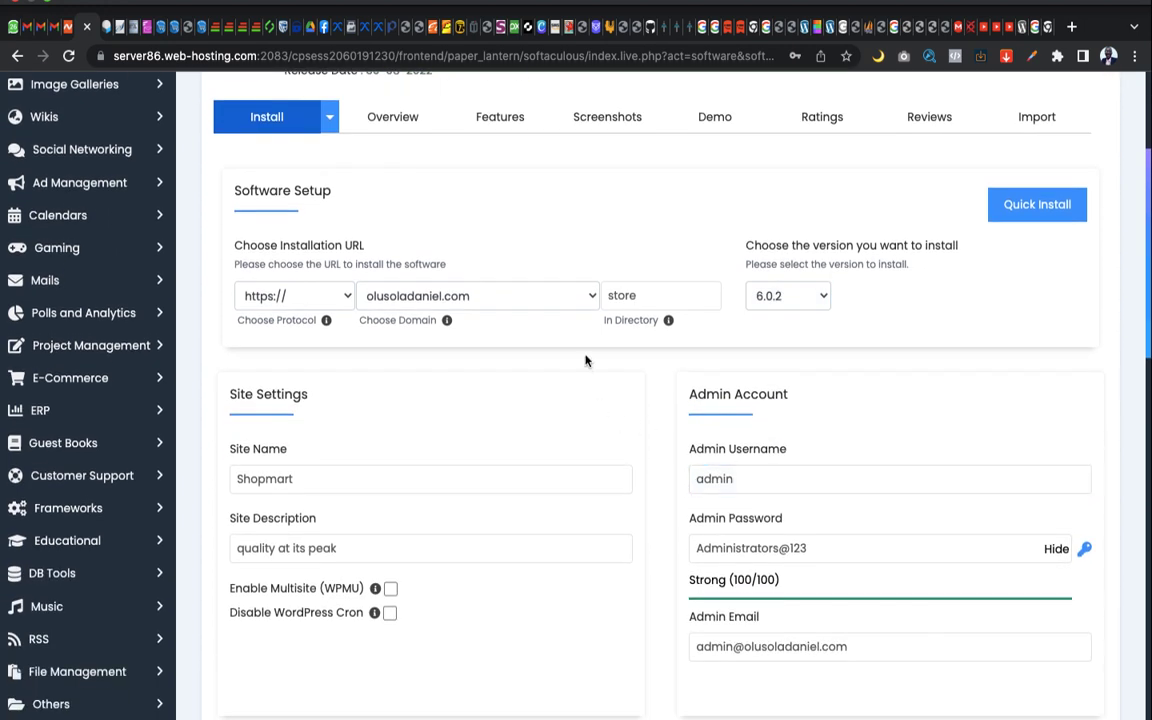
scroll(657, 377, "down", 3)
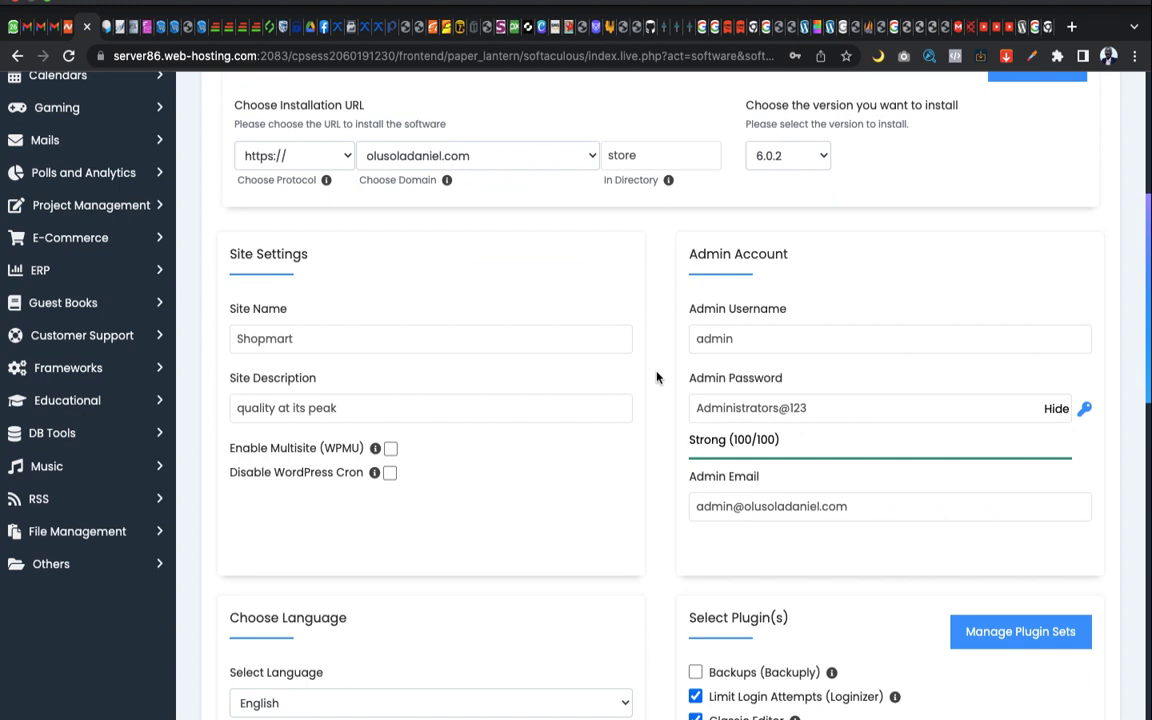
scroll(657, 377, "down", 1)
scroll(657, 377, "down", 1)
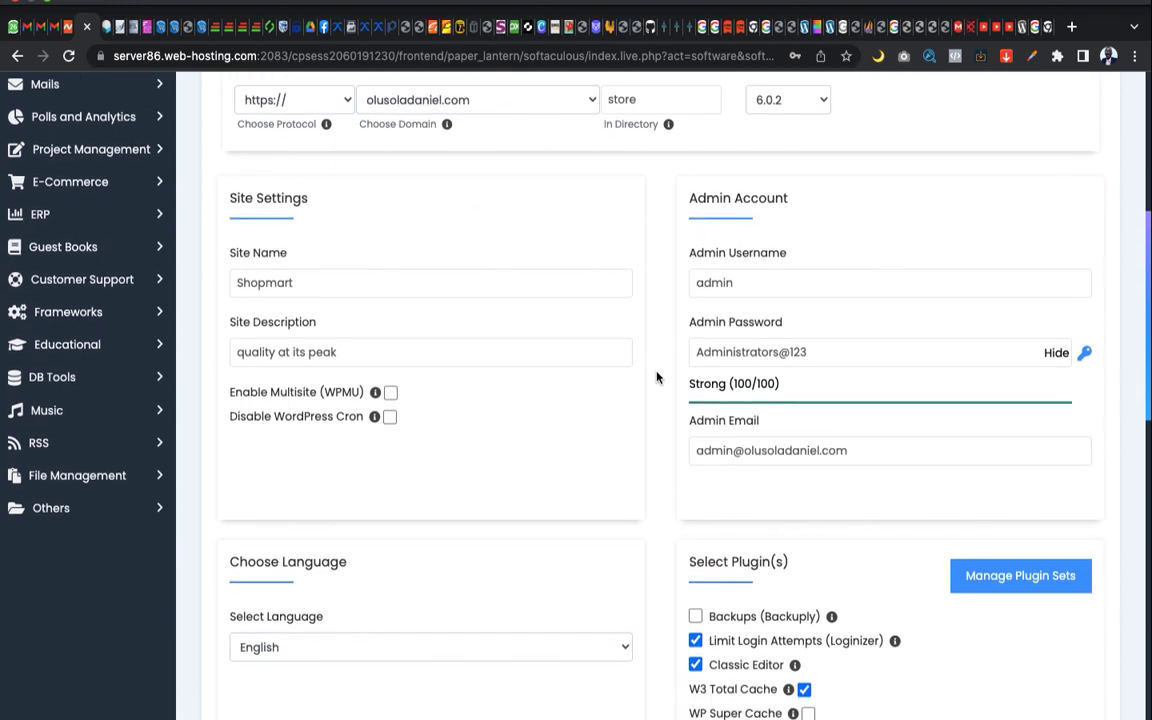
scroll(657, 377, "down", 2)
scroll(657, 377, "down", 5)
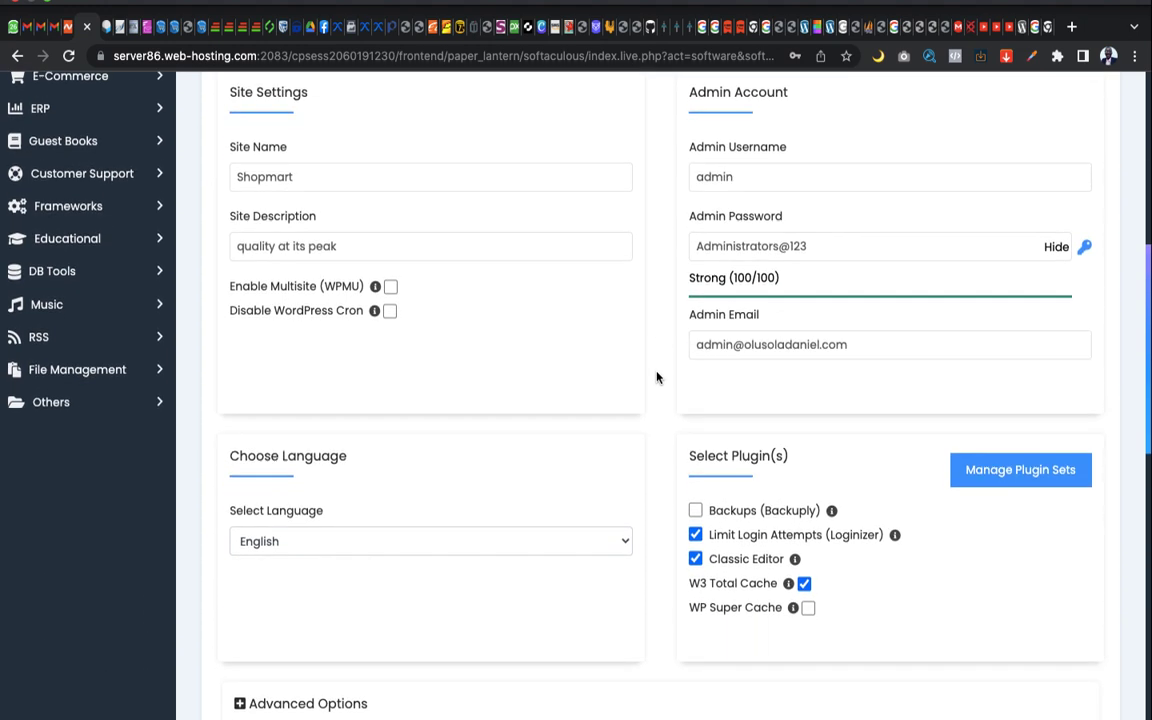
scroll(657, 377, "down", 6)
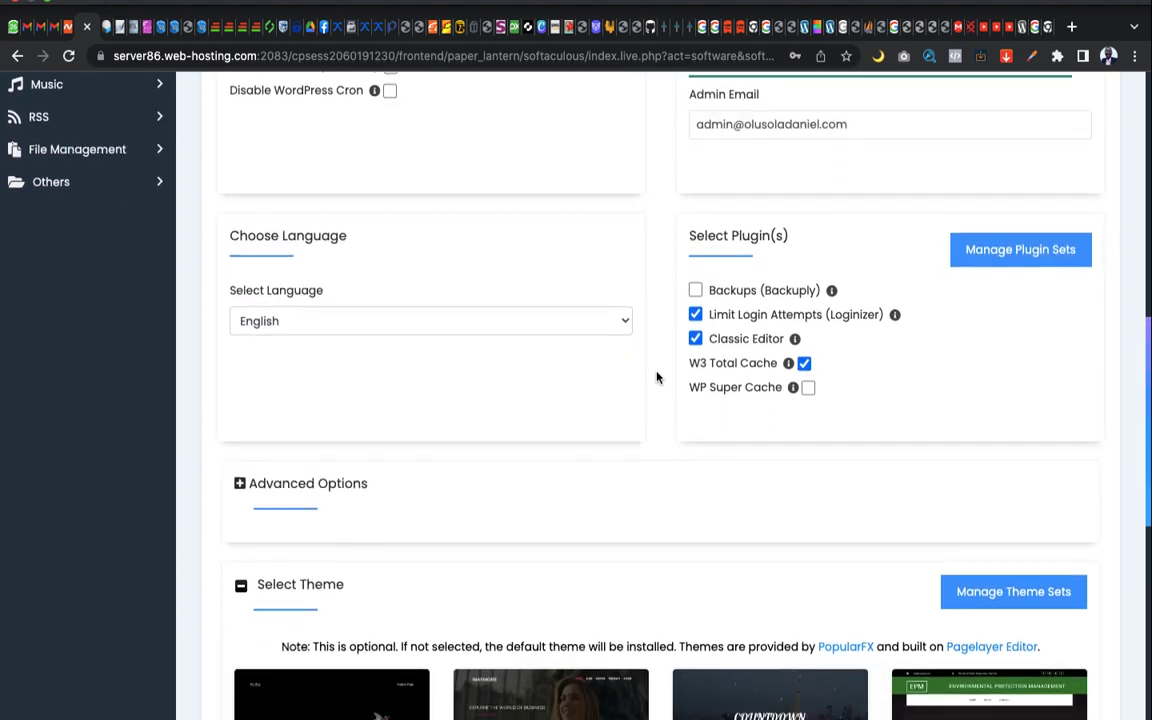
Replace the In Directory value 'store' with 'shopmart' and scroll to the install section
scroll(657, 377, "down", 5)
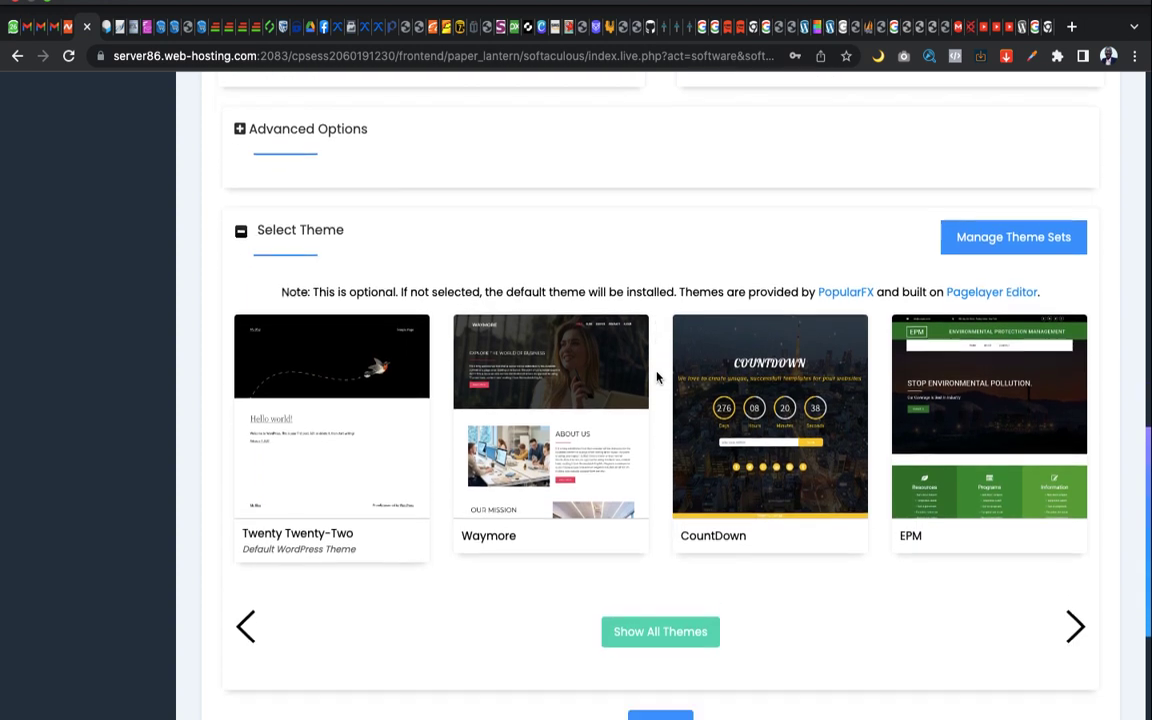
scroll(655, 375, "up", 15)
left_click(620, 536)
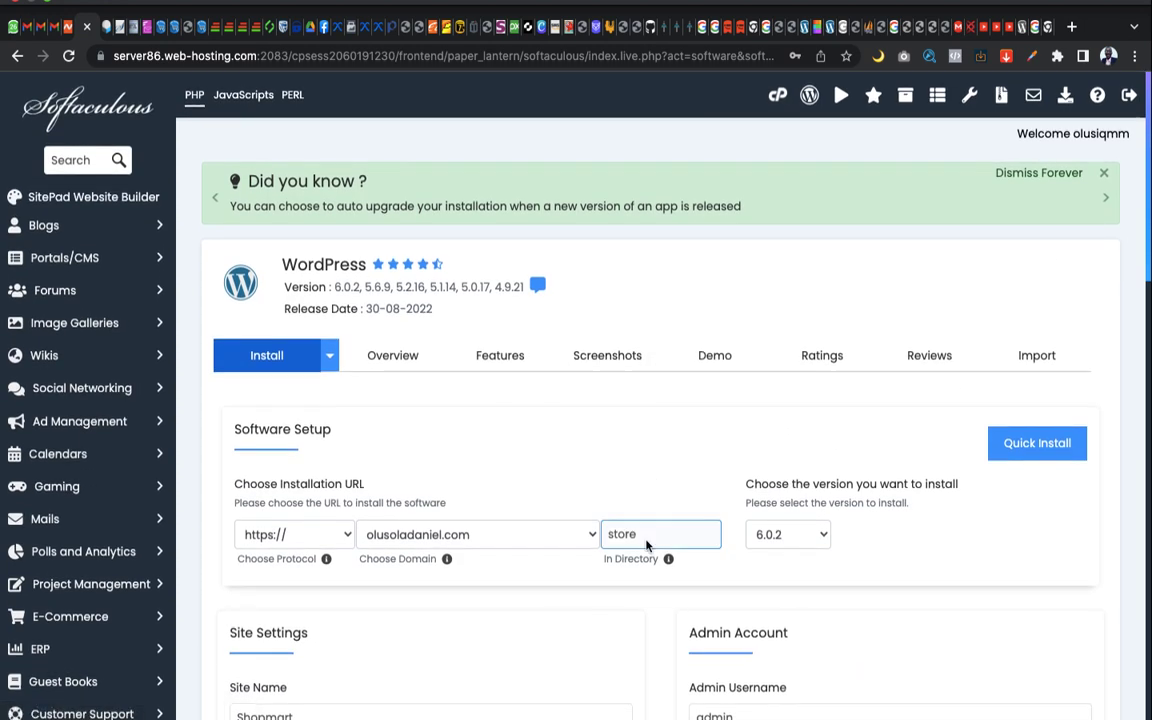
scroll(622, 535, "down", 1)
left_click(619, 507)
double_click(619, 507)
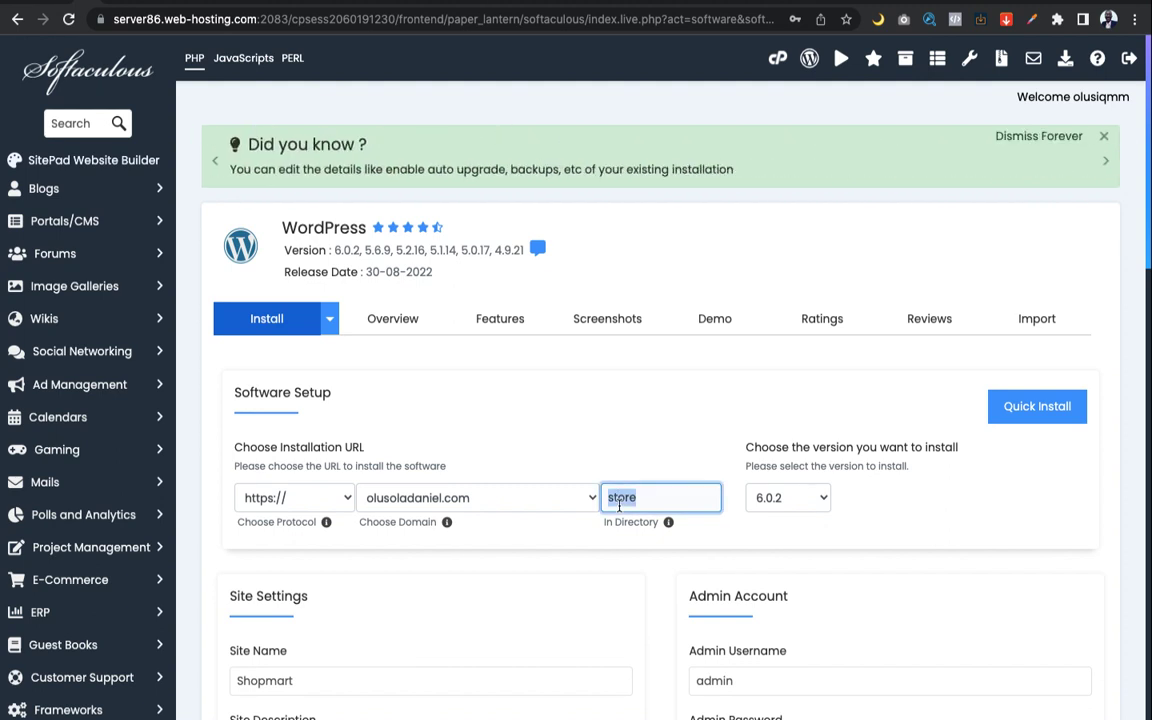
type("shopmart")
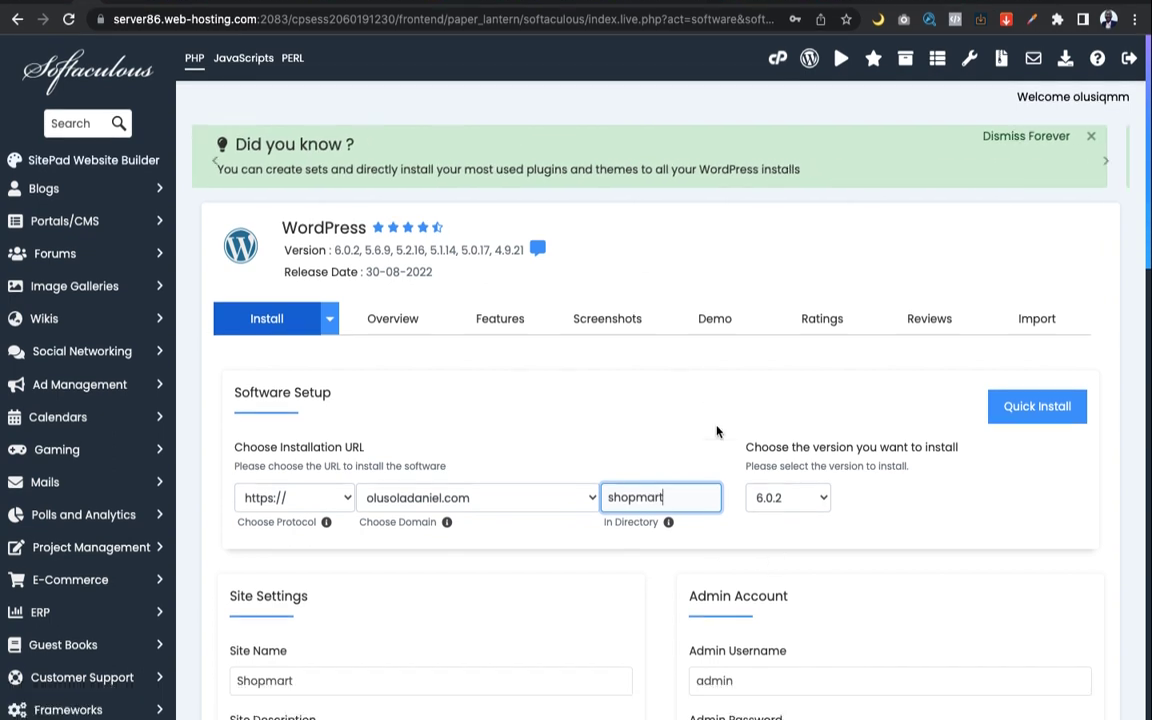
scroll(711, 478, "down", 3)
scroll(711, 478, "down", 4)
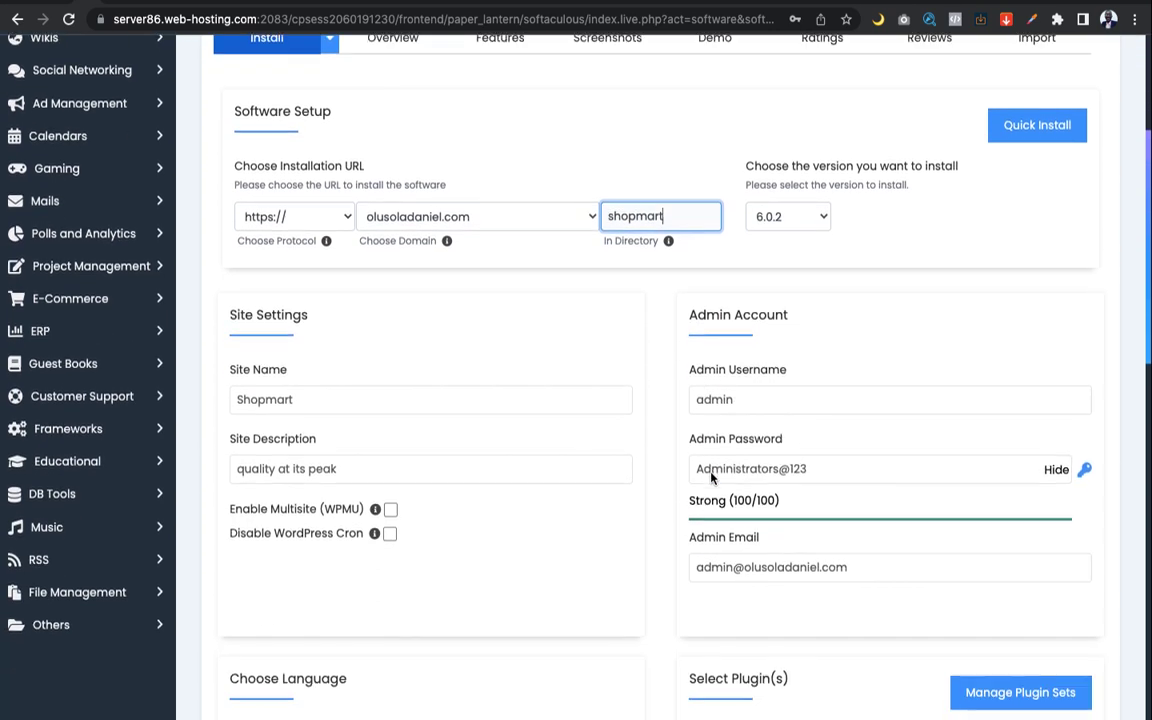
scroll(712, 478, "down", 15)
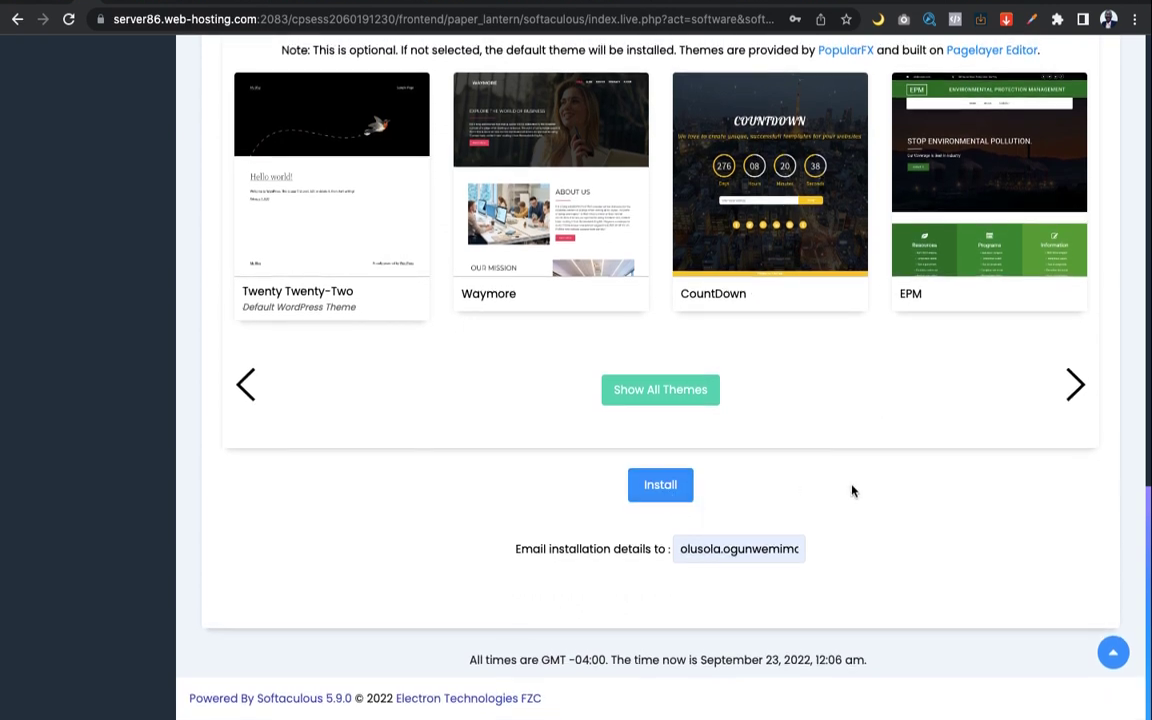
Install WordPress into /shopmart and review the success page's site and wp-admin URLs
left_click(659, 488)
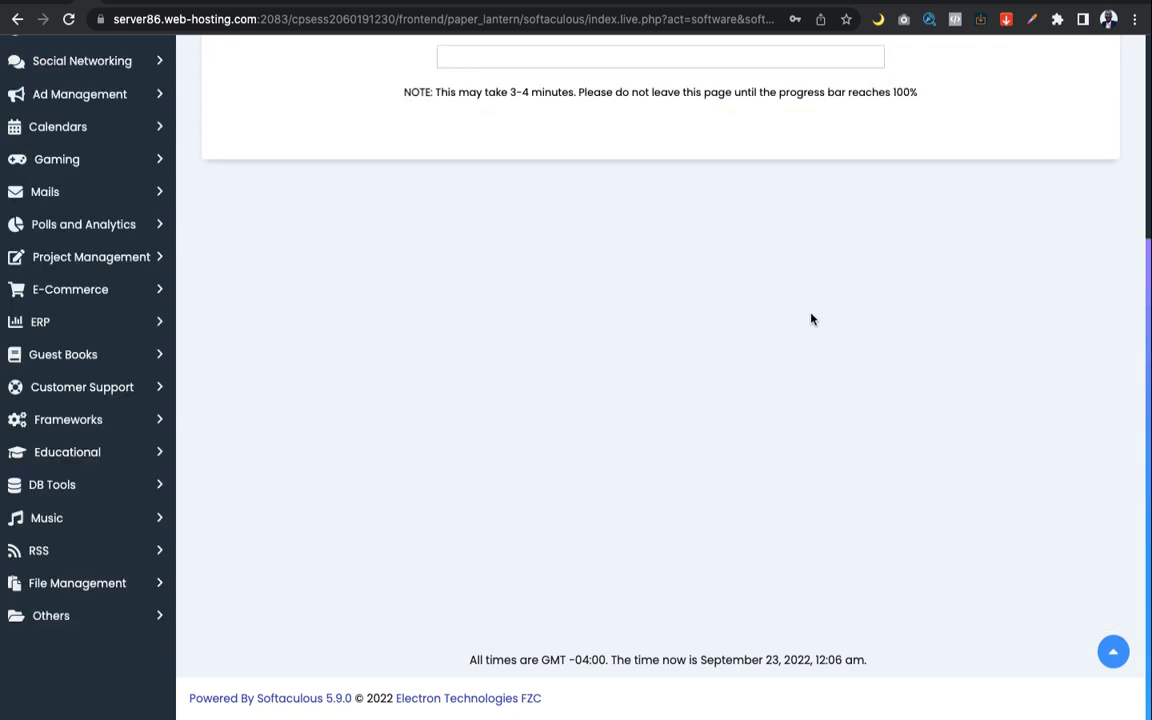
scroll(810, 319, "up", 3)
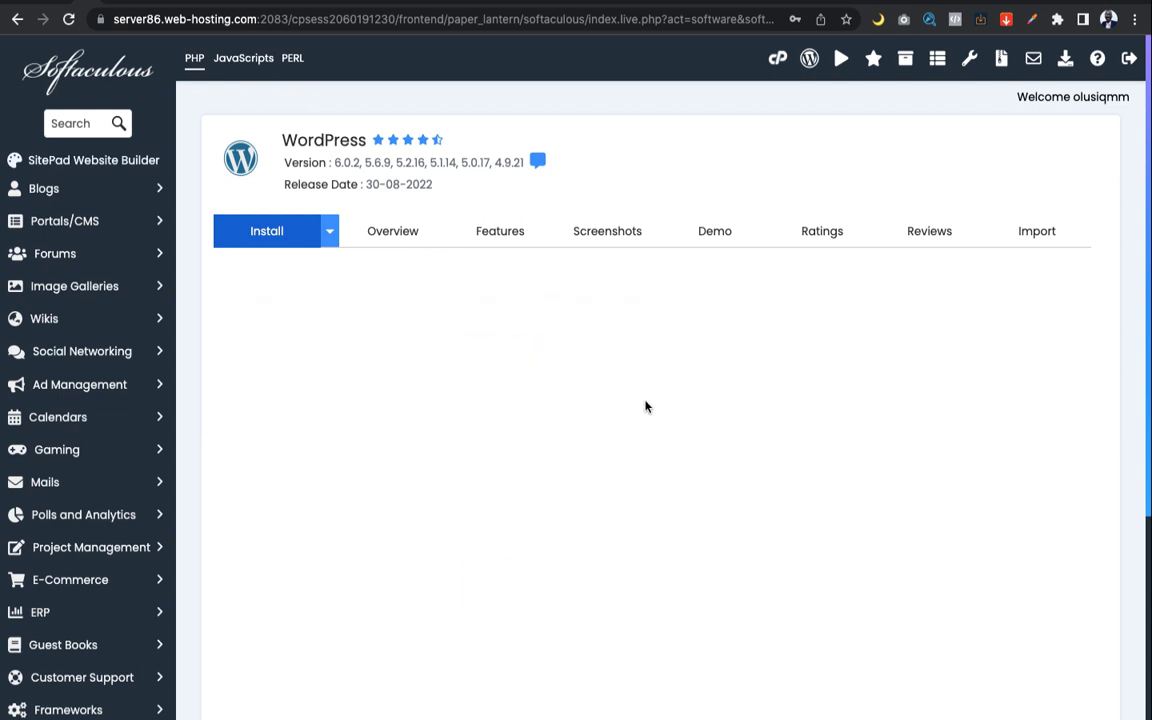
scroll(672, 406, "down", 2)
scroll(672, 406, "up", 1)
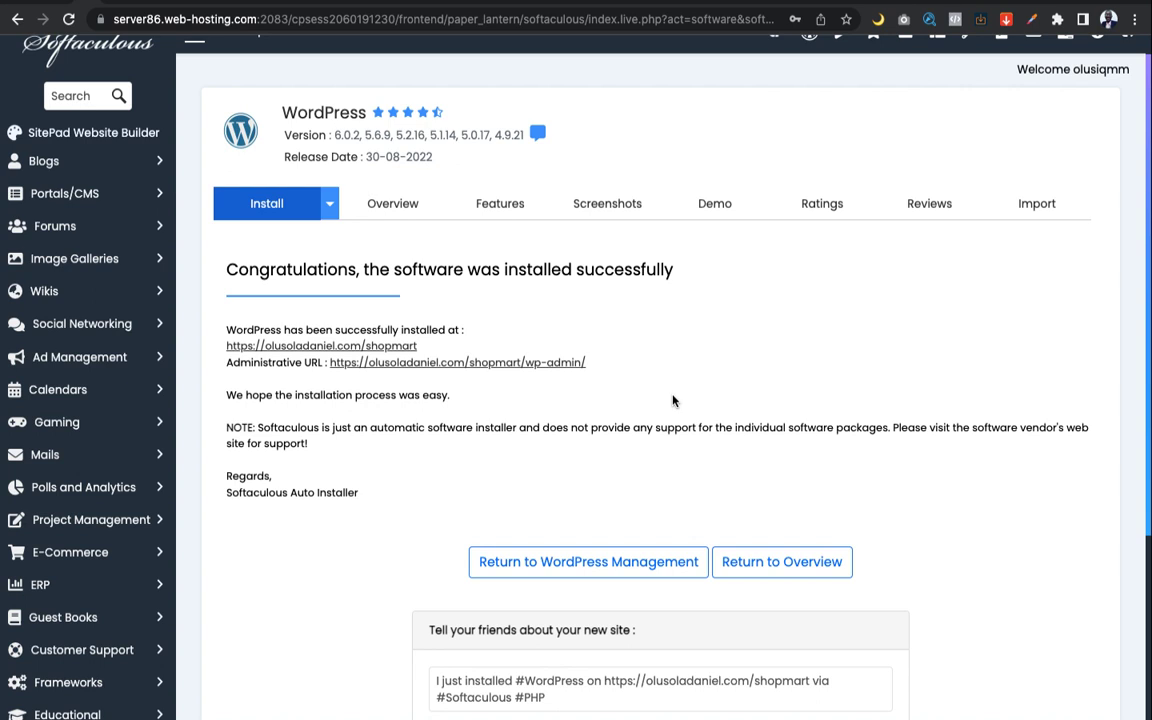
scroll(672, 401, "down", 1)
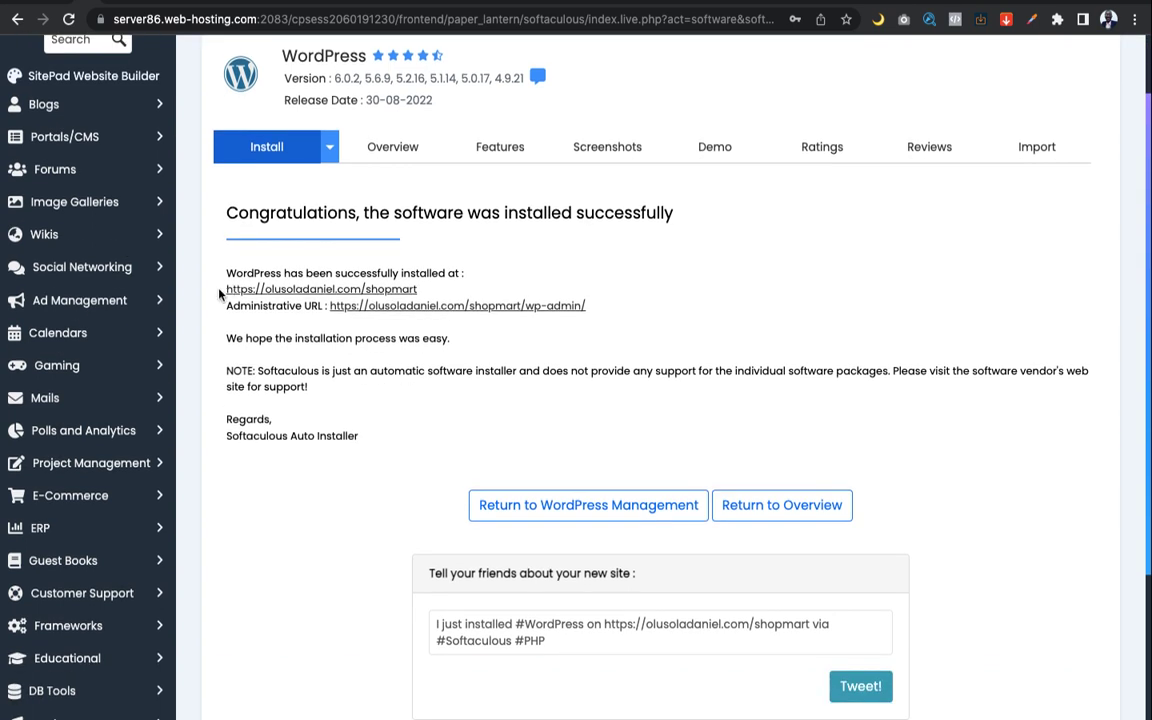
left_click_drag(220, 291, 427, 292)
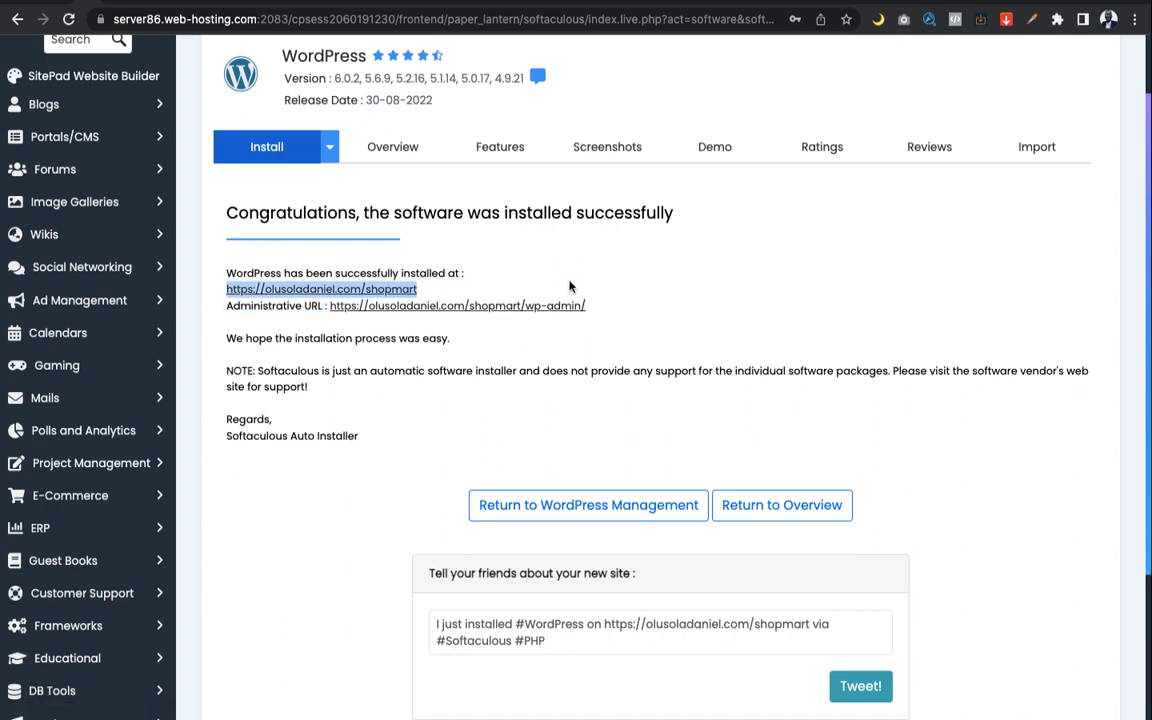
left_click(452, 266)
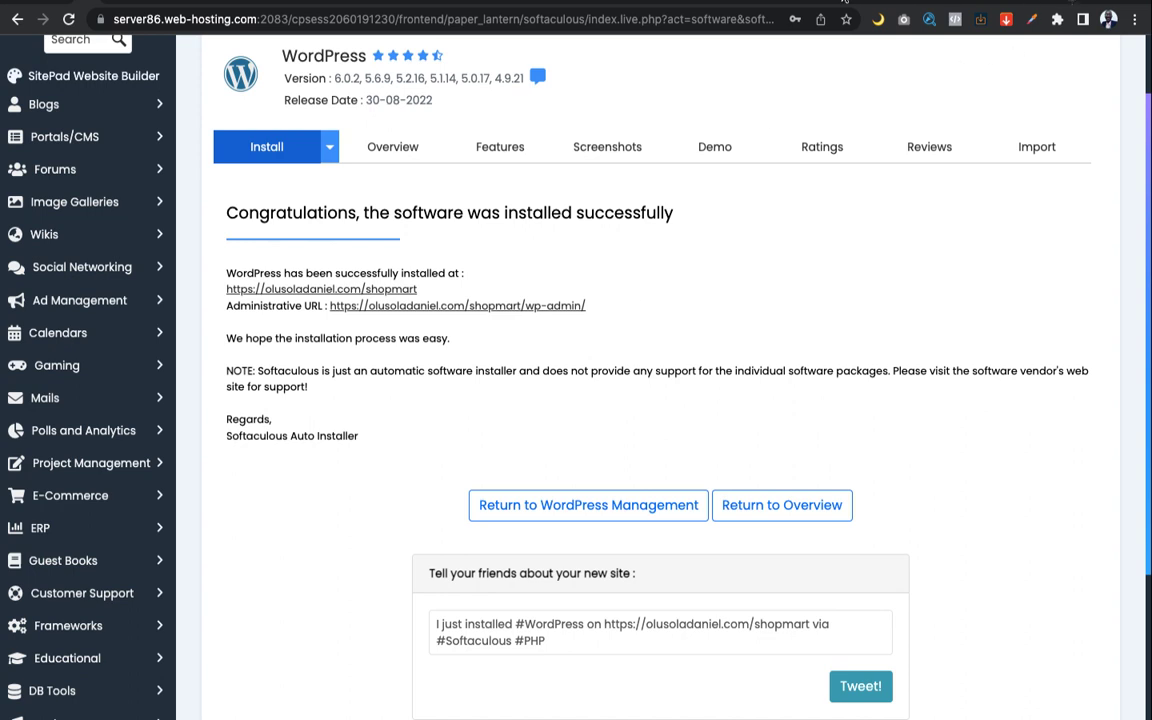
Open a new blank browser tab with Cmd+T
key("super+t")
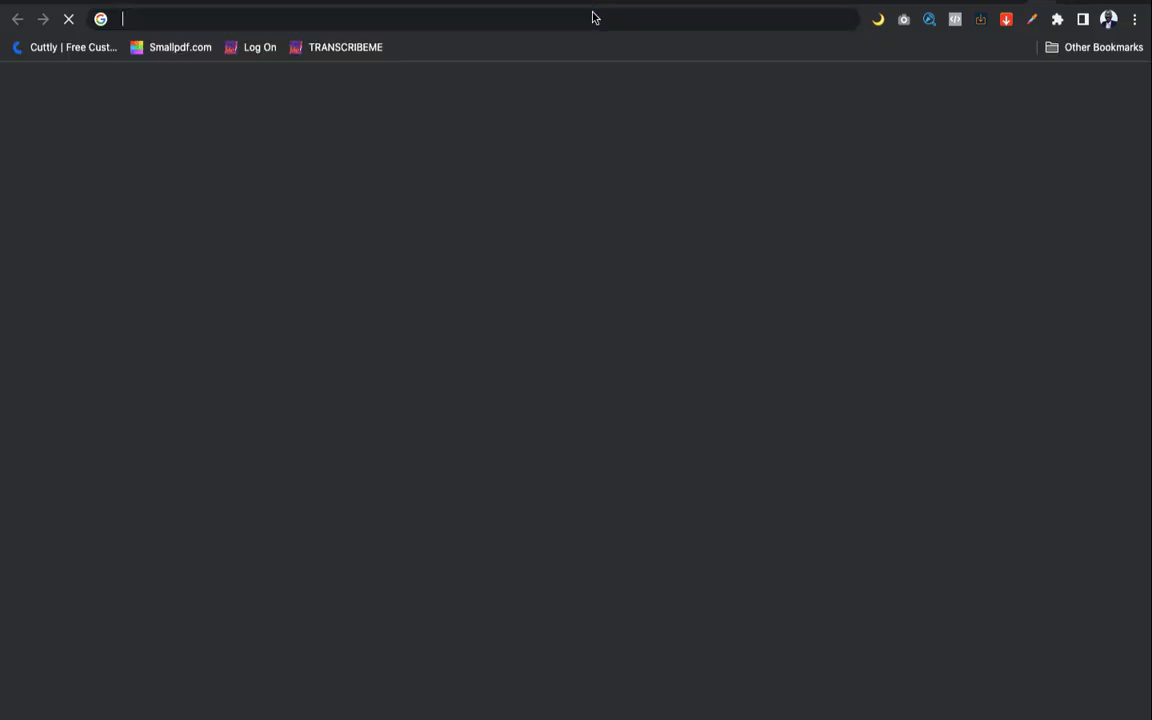
Load the site domain's /shopmart/wp-admin address to reach the WordPress login page
left_click(593, 16)
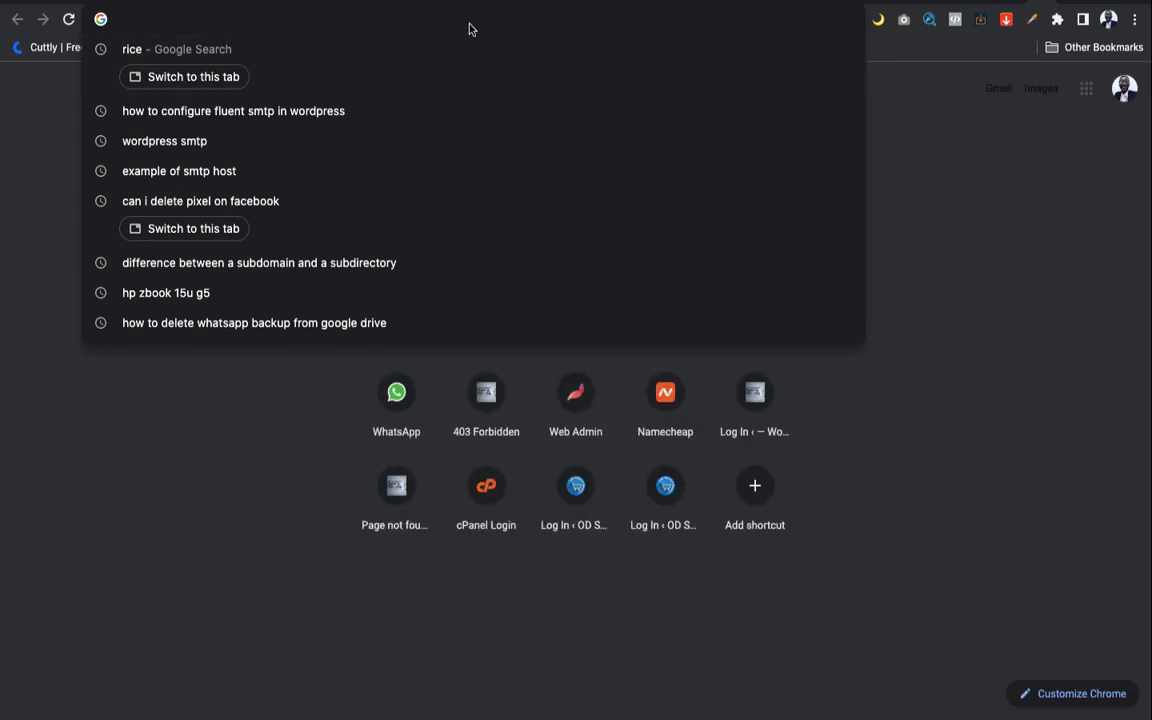
left_click(2, 162)
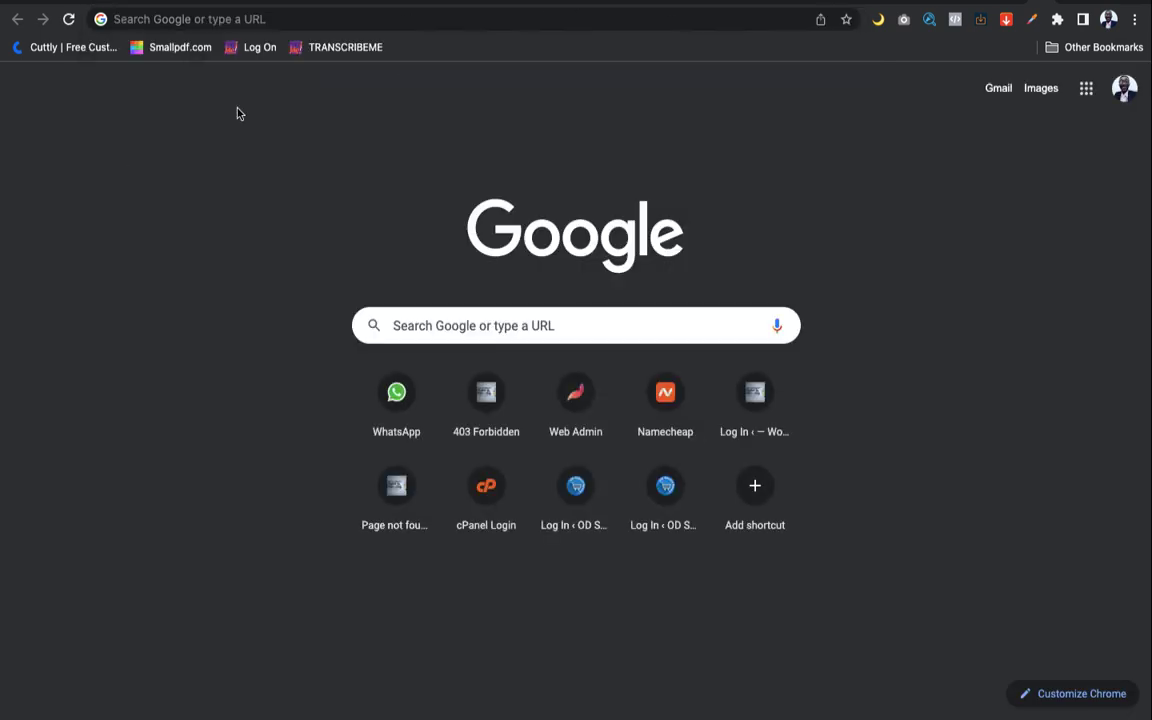
left_click(388, 31)
type("olusola")
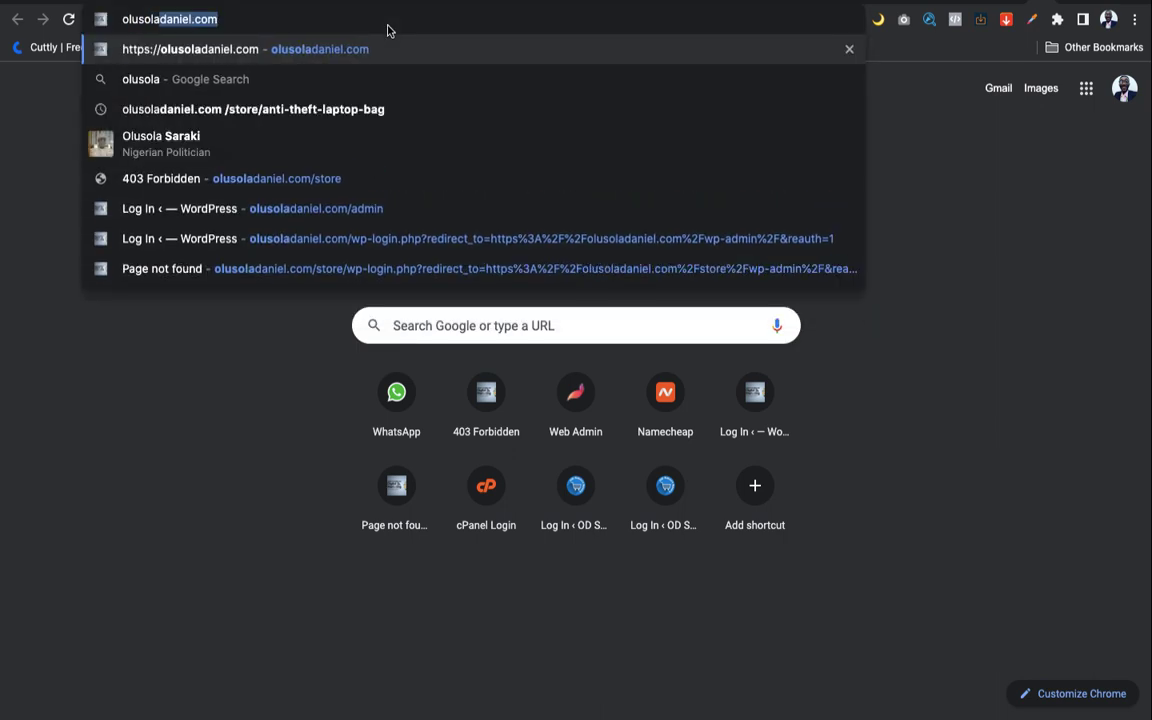
key("Right")
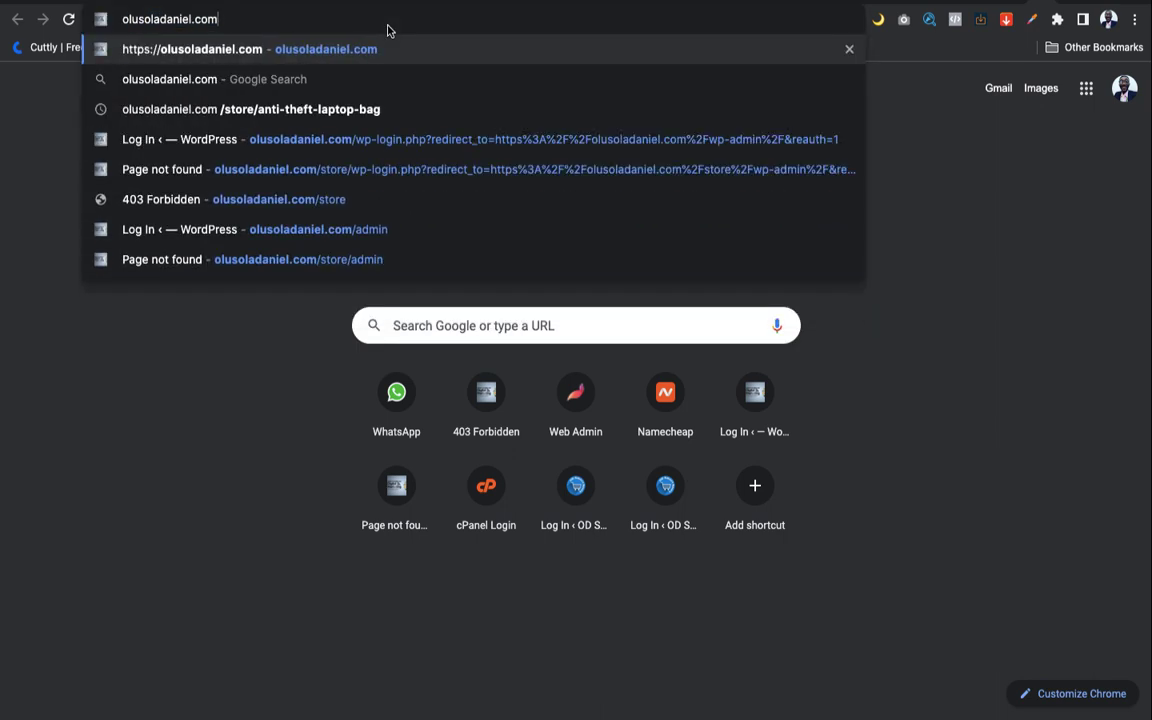
type("/")
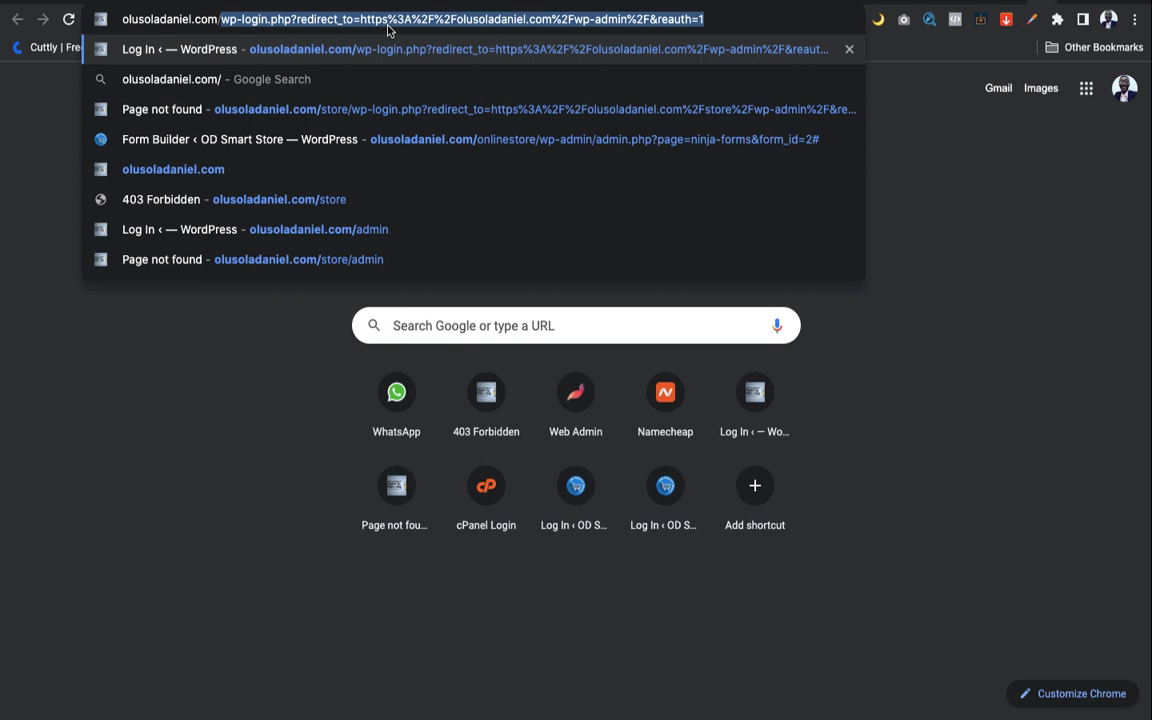
type("shop")
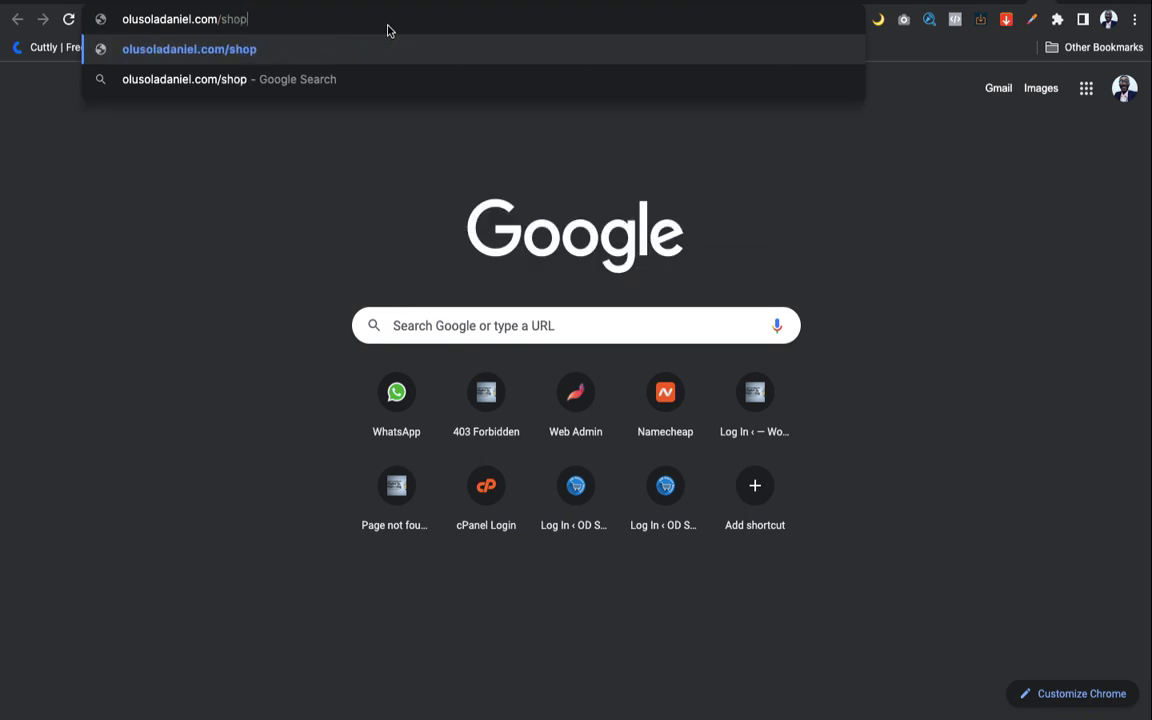
type("mart")
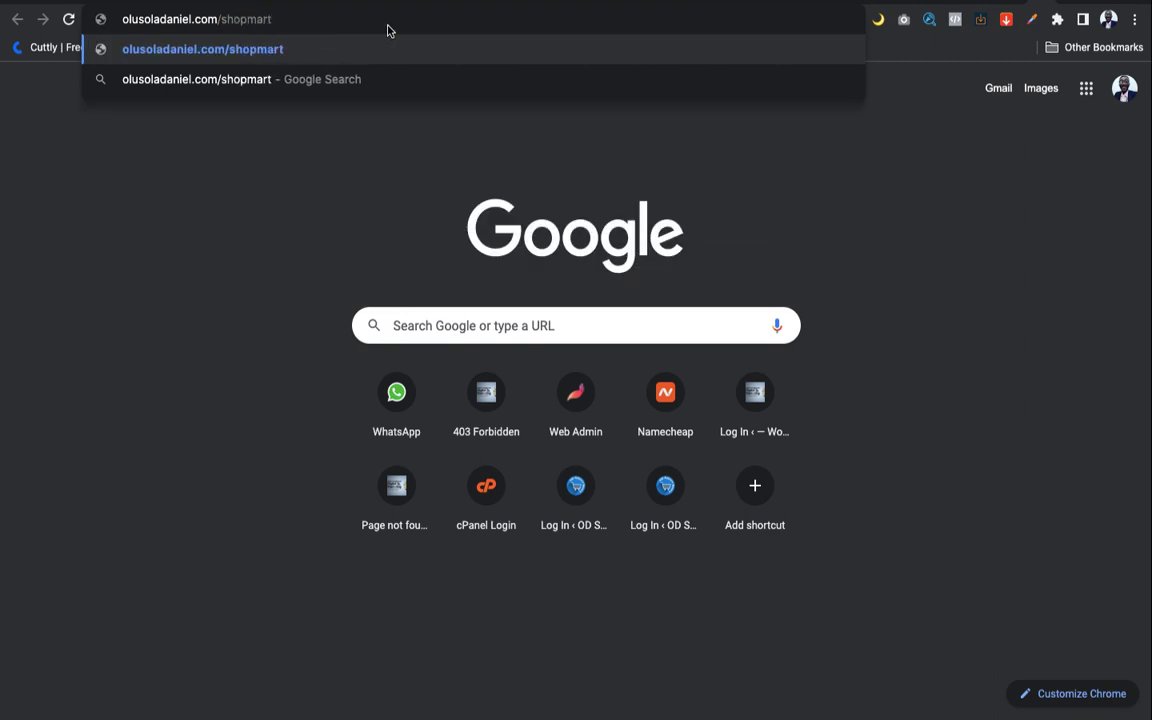
mouse_move(388, 2)
type(".")
key("BackSpace")
type("/")
type("admin")
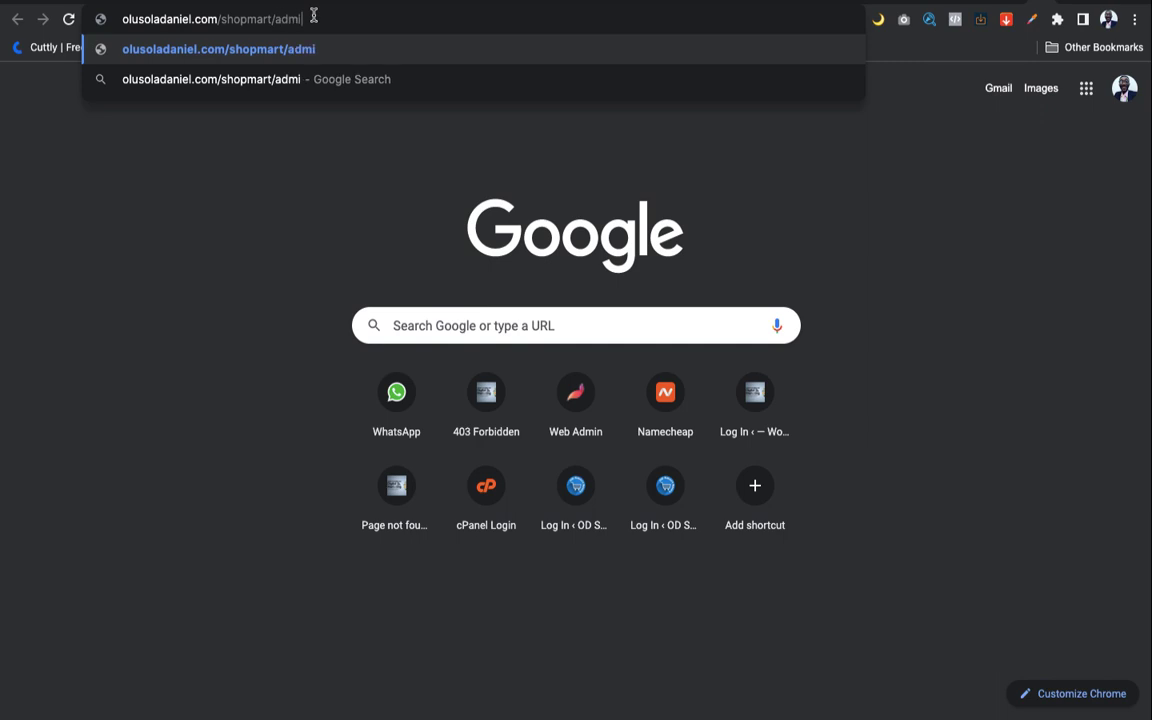
key("BackSpace")
key("BackSpace")
key("BackSpace")
key("BackSpace")
key("BackSpace")
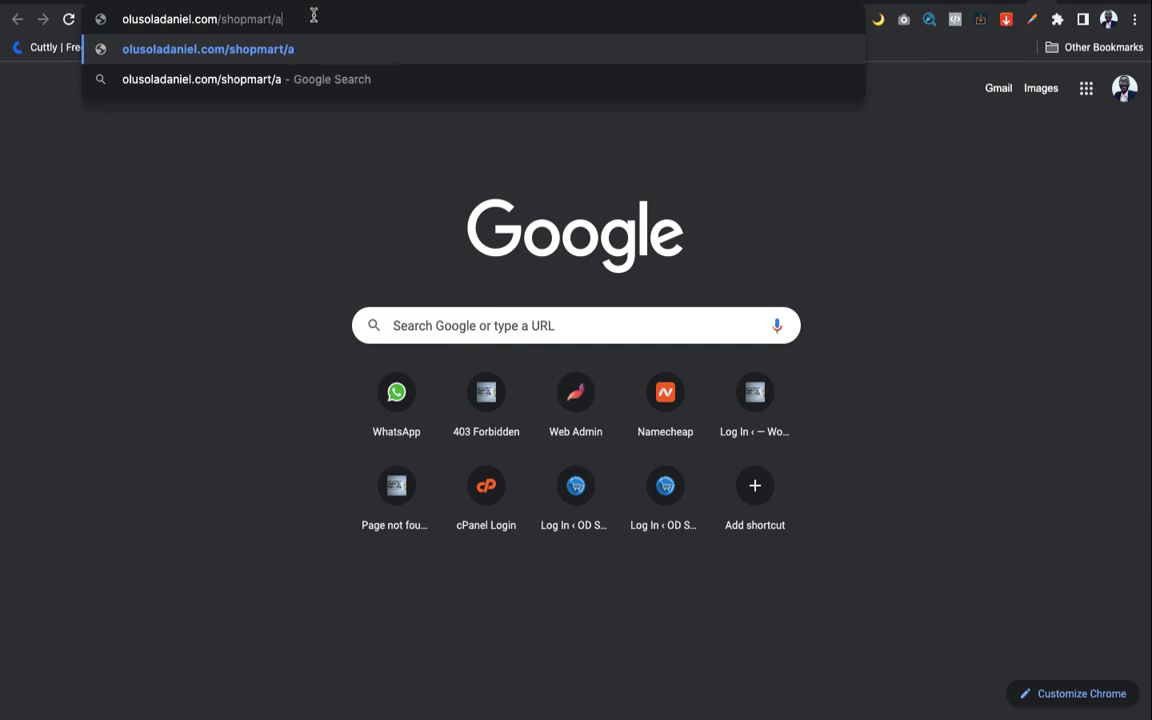
type("wp")
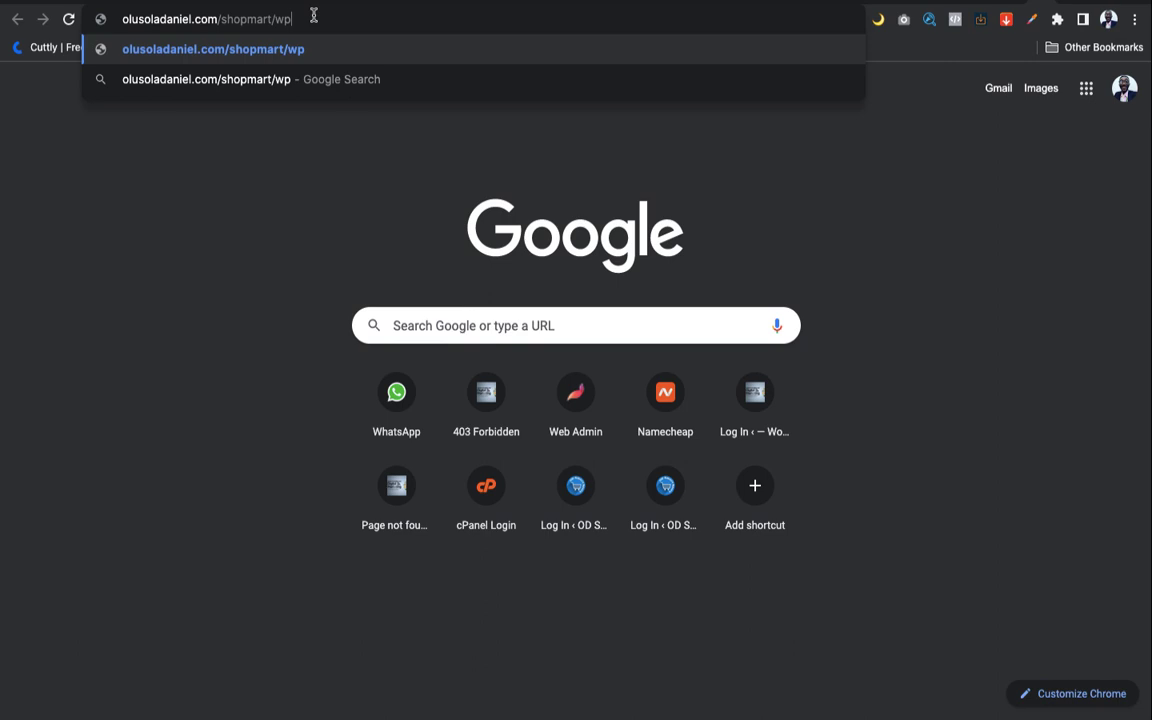
type("-admin")
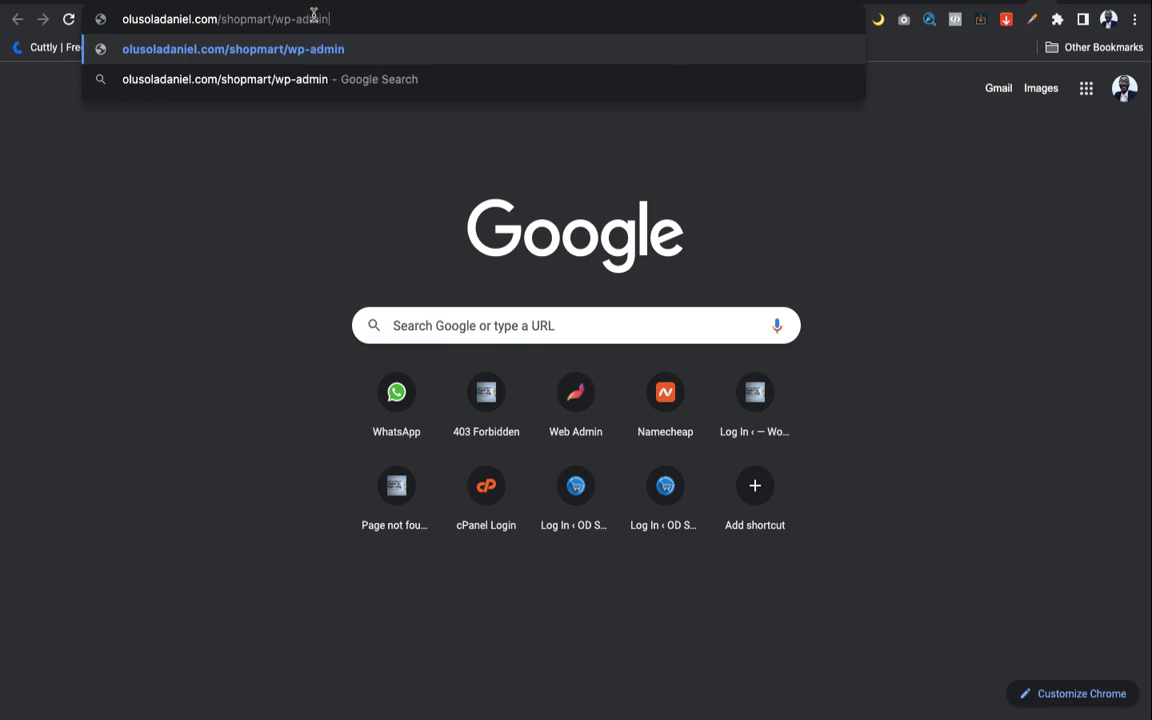
key("Return")
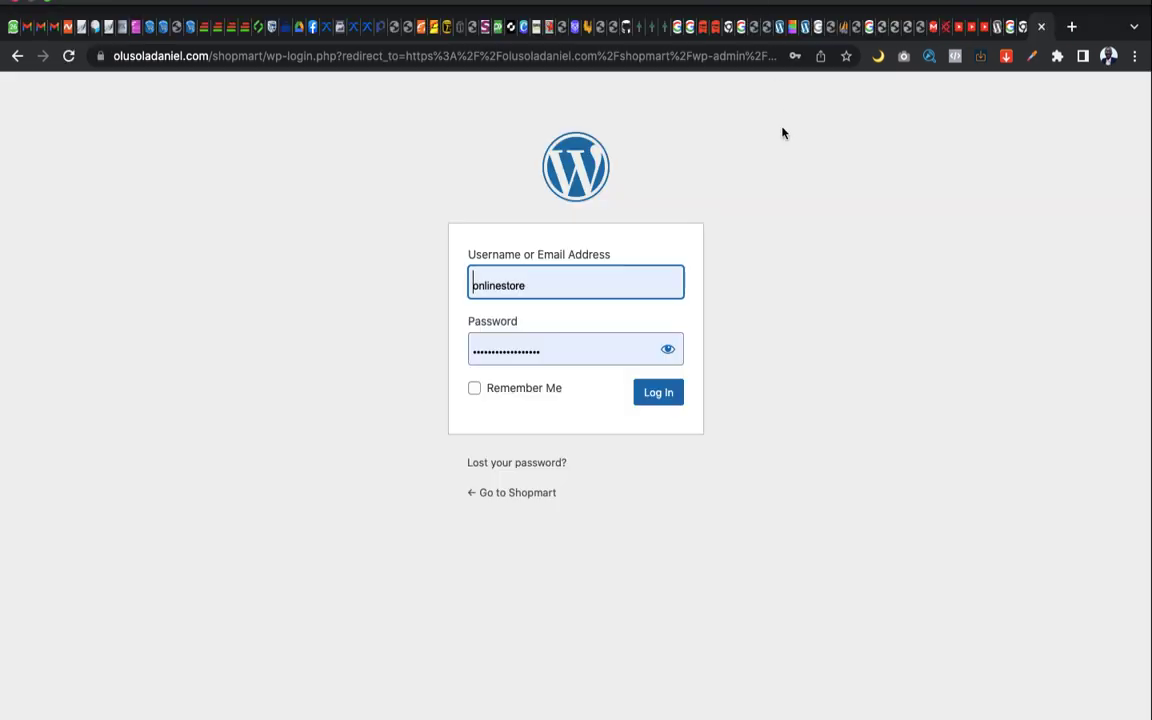
Log in to the Shopmart admin as user 'admin' using Chrome's saved password
left_click(790, 256)
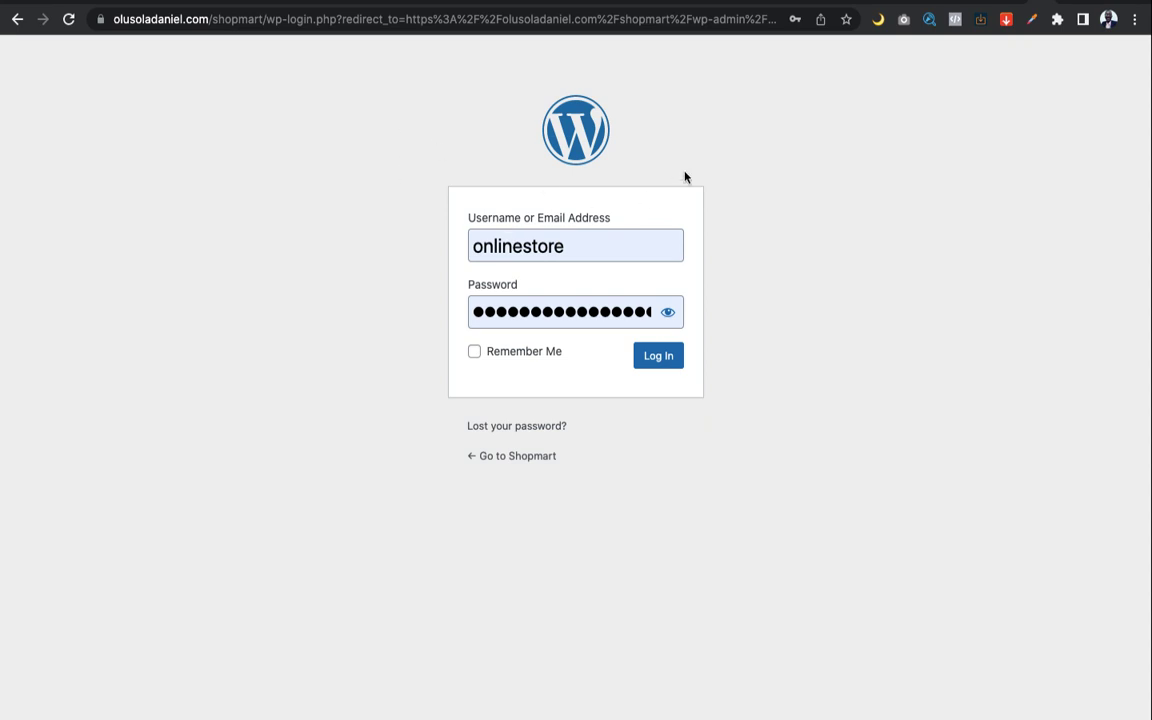
double_click(599, 252)
key("BackSpace")
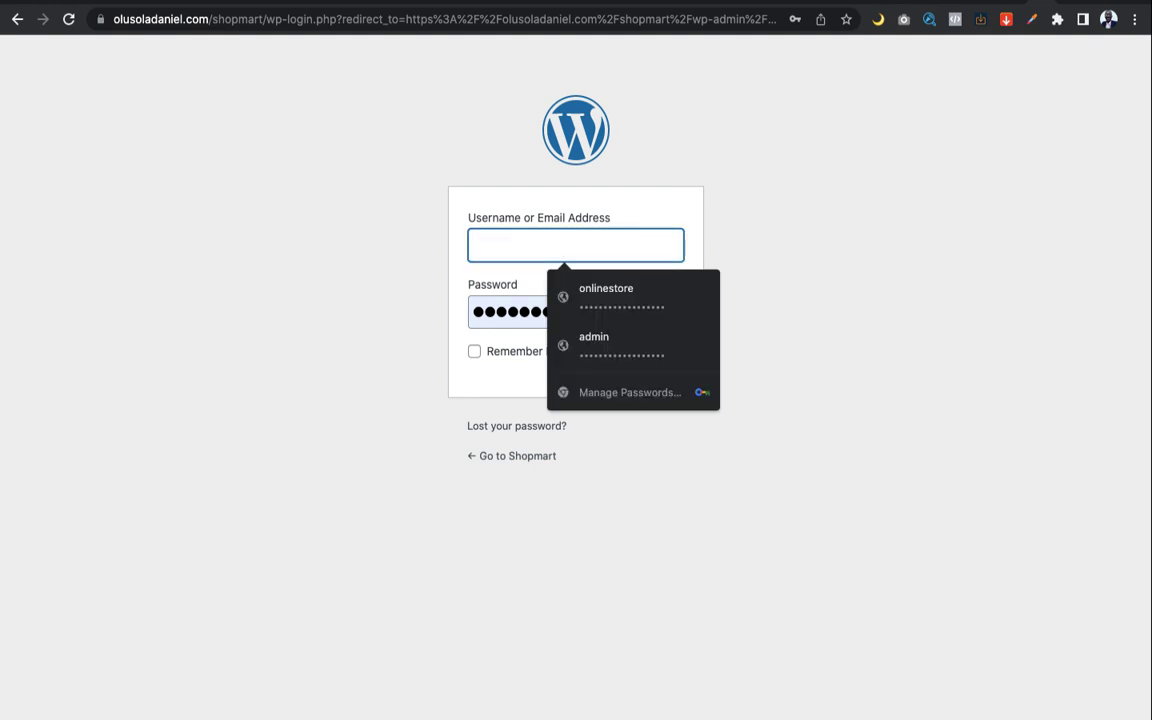
type("admin")
key("Tab")
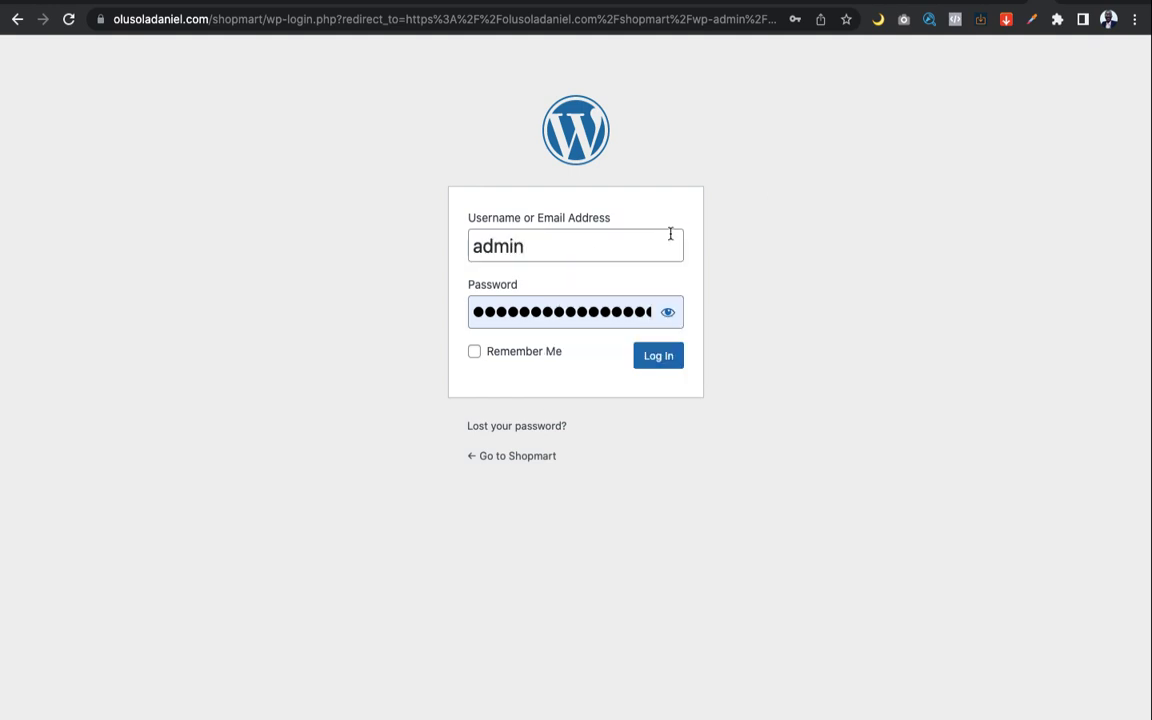
double_click(566, 318)
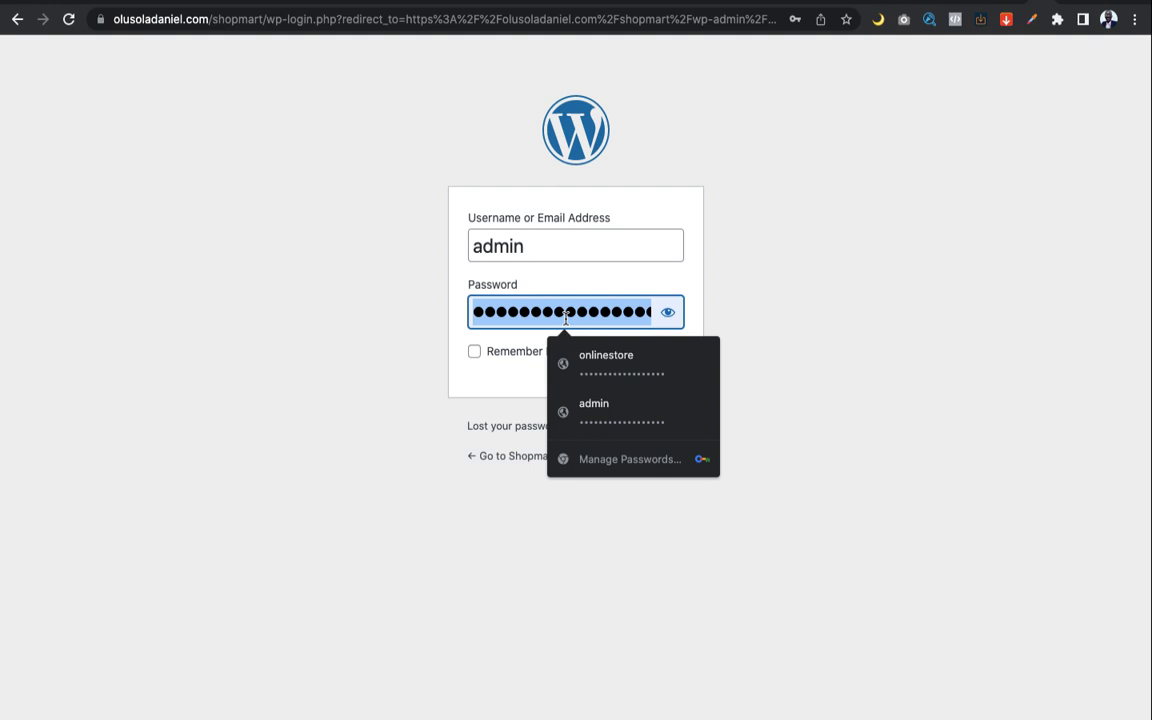
left_click(659, 408)
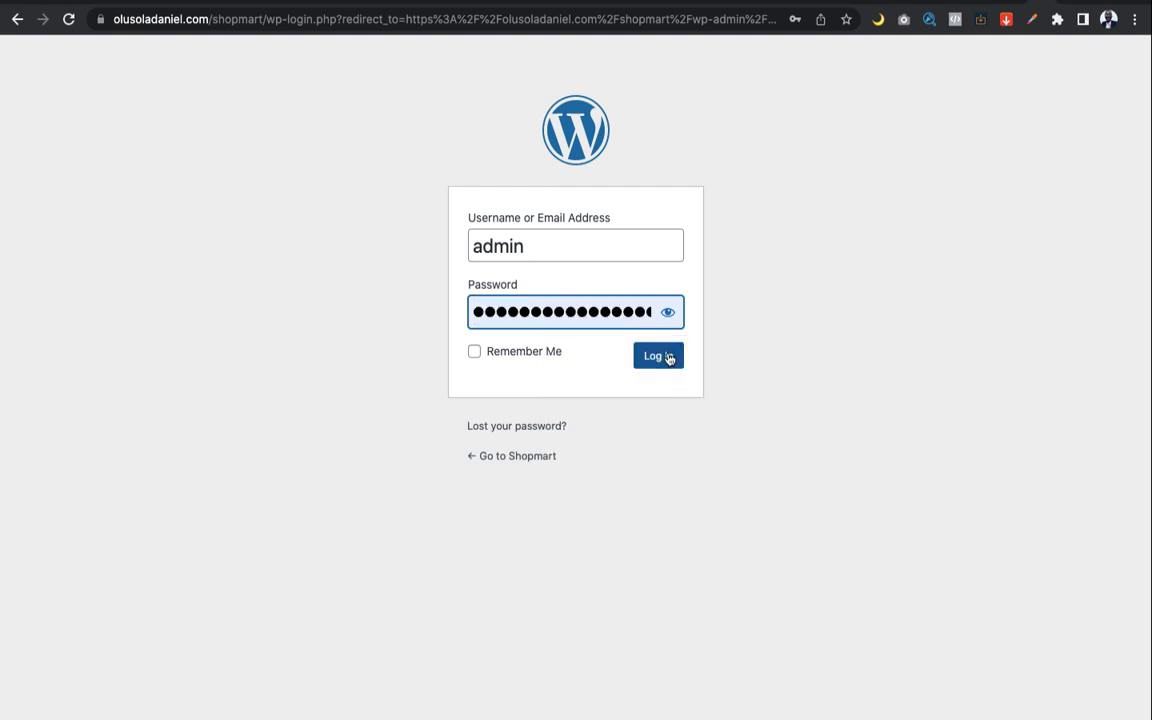
left_click(668, 358)
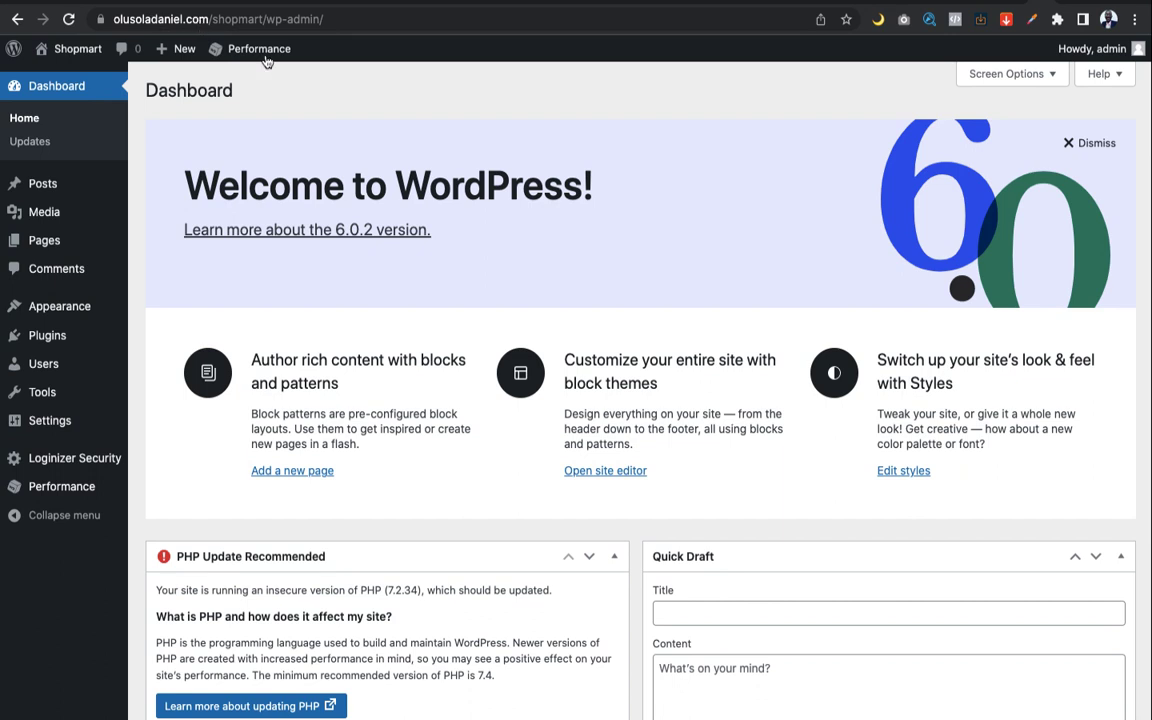
Scroll through the Dashboard's Welcome, PHP Update, Site Health and Quick Draft panels
scroll(452, 264, "down", 3)
scroll(452, 263, "up", 2)
scroll(452, 264, "up", 2)
scroll(460, 309, "down", 5)
scroll(459, 309, "down", 7)
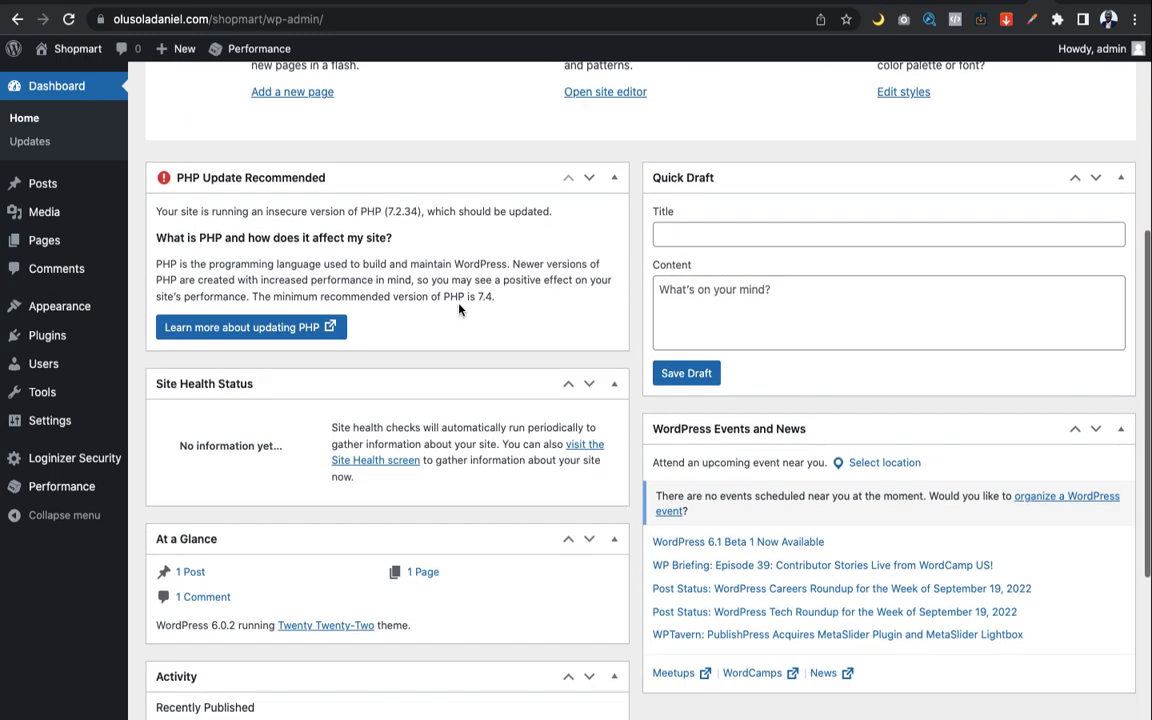
scroll(459, 306, "up", 6)
scroll(459, 304, "up", 7)
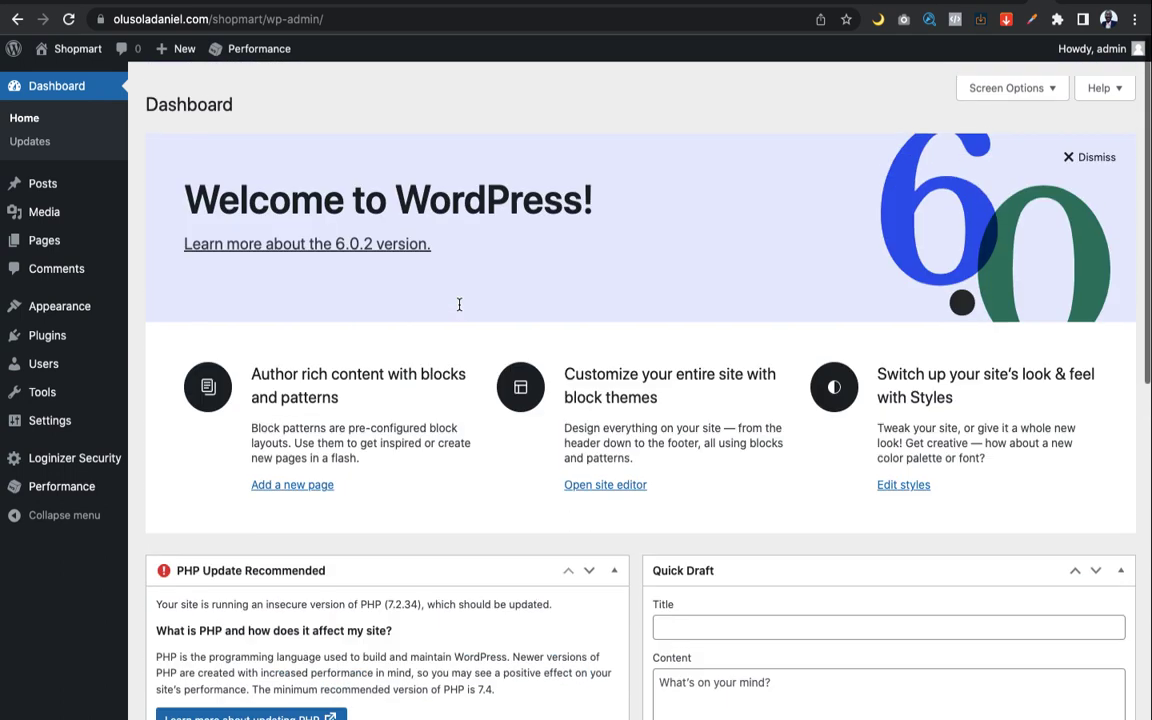
mouse_move(40, 332)
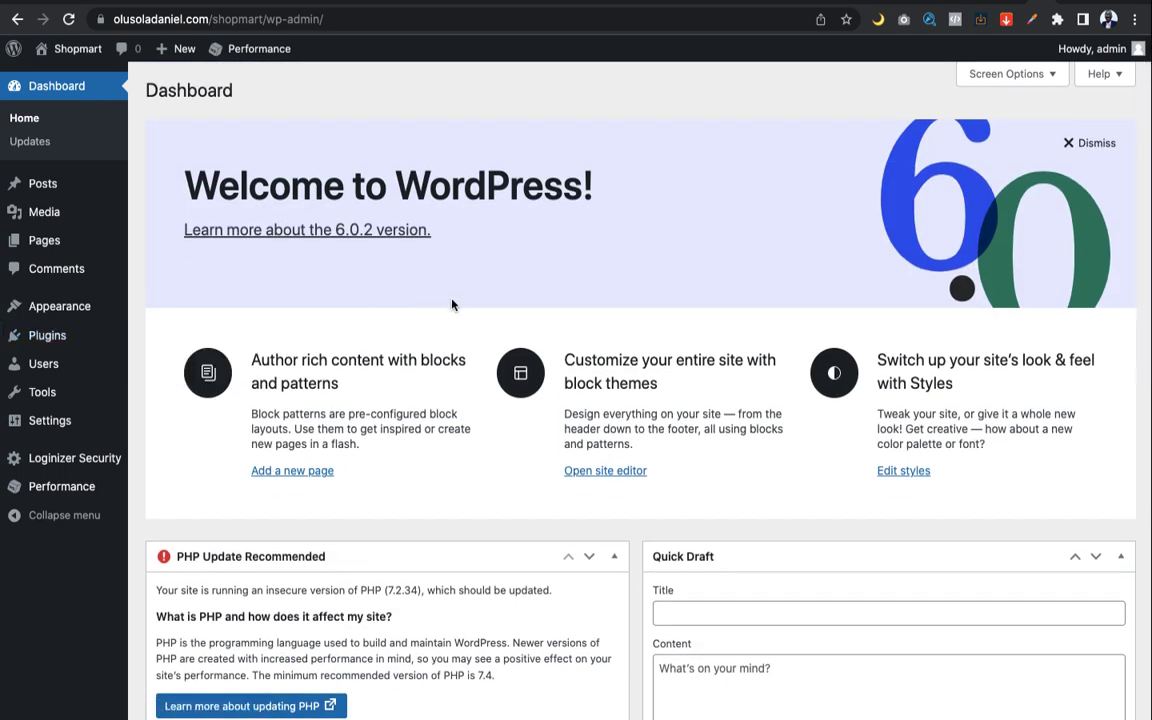
scroll(452, 304, "down", 3)
scroll(452, 304, "down", 1)
scroll(452, 303, "up", 4)
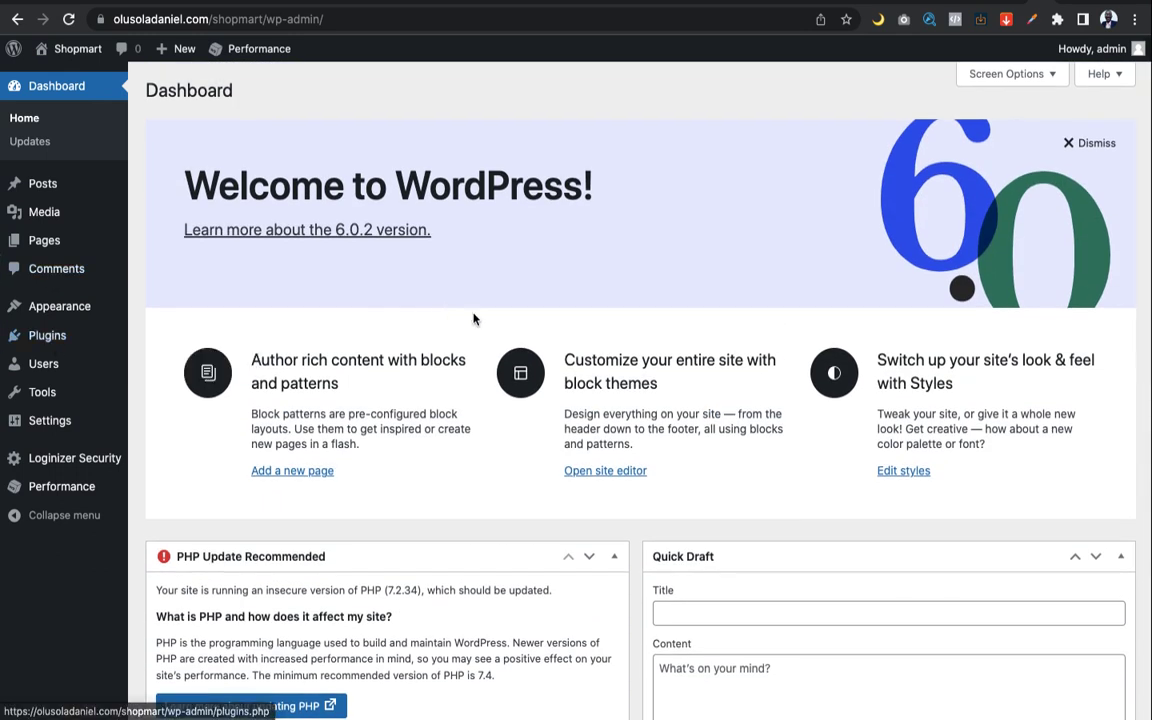
scroll(555, 270, "down", 2)
scroll(555, 275, "up", 2)
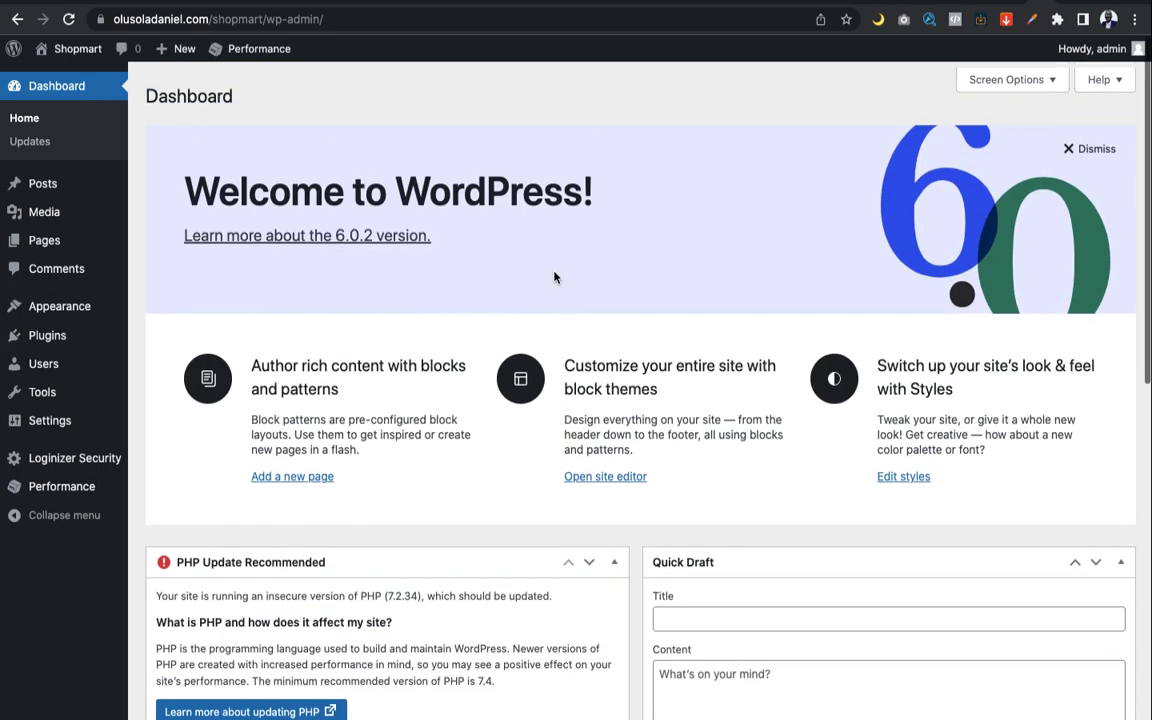
scroll(268, 315, "down", 1)
scroll(270, 320, "down", 3)
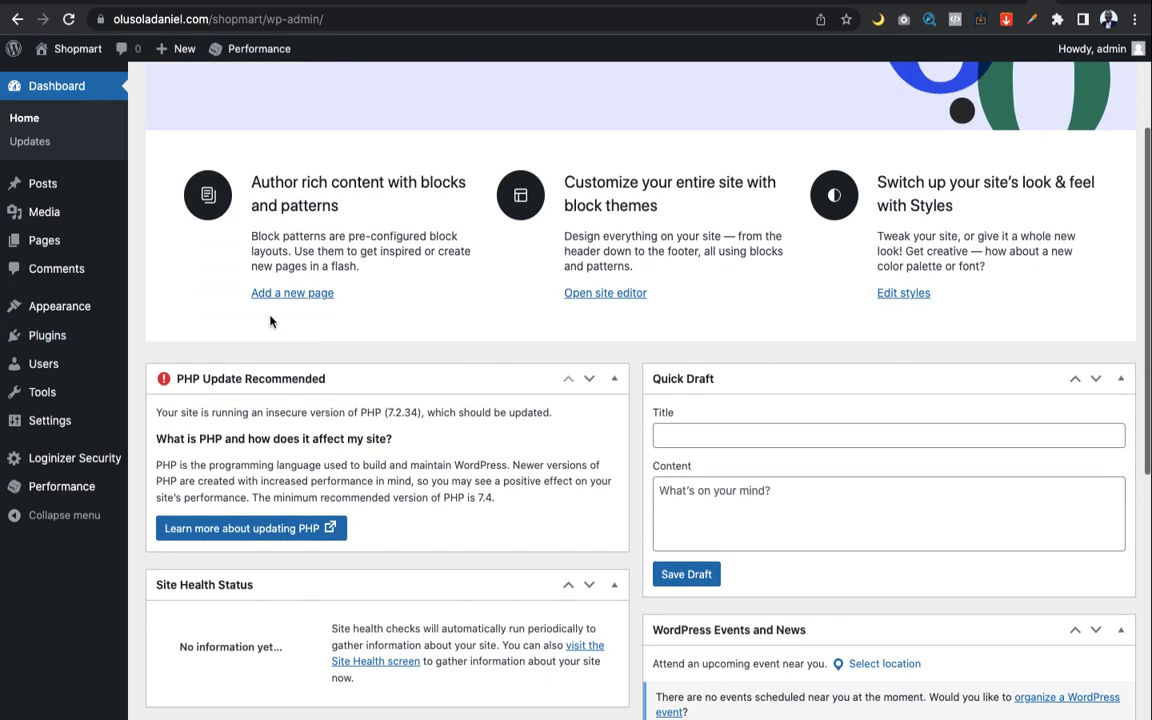
scroll(270, 320, "up", 4)
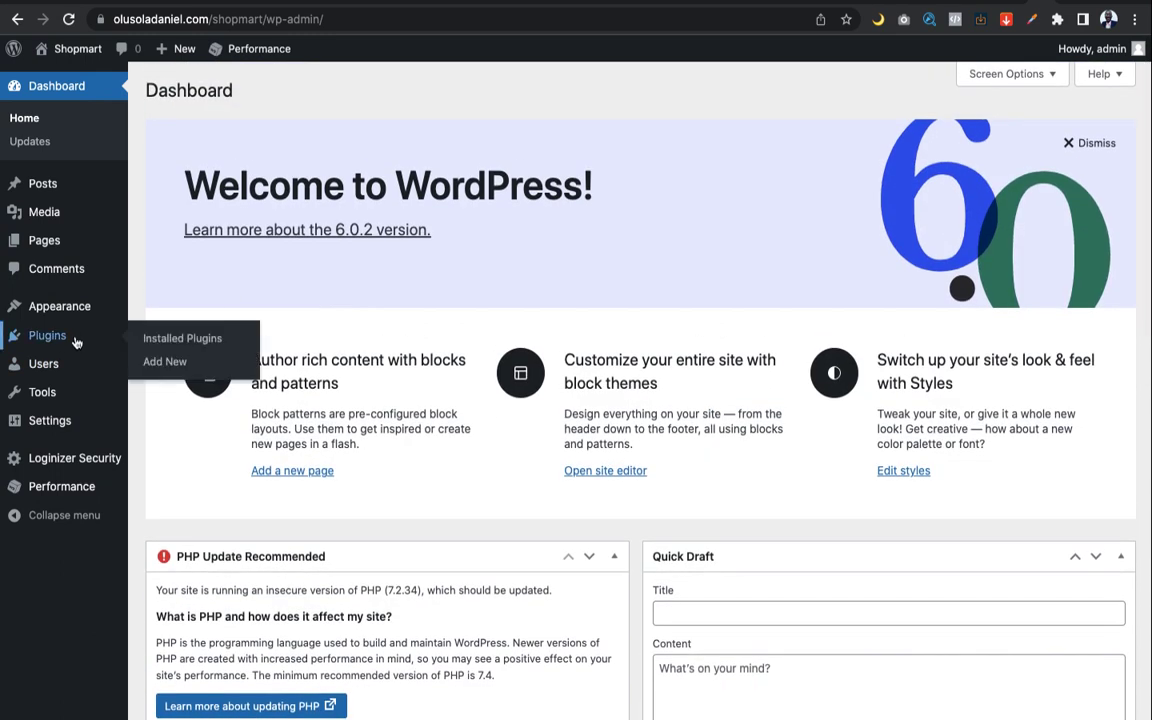
Open Installed Plugins, then sign in again with the saved login when prompted
left_click(75, 340)
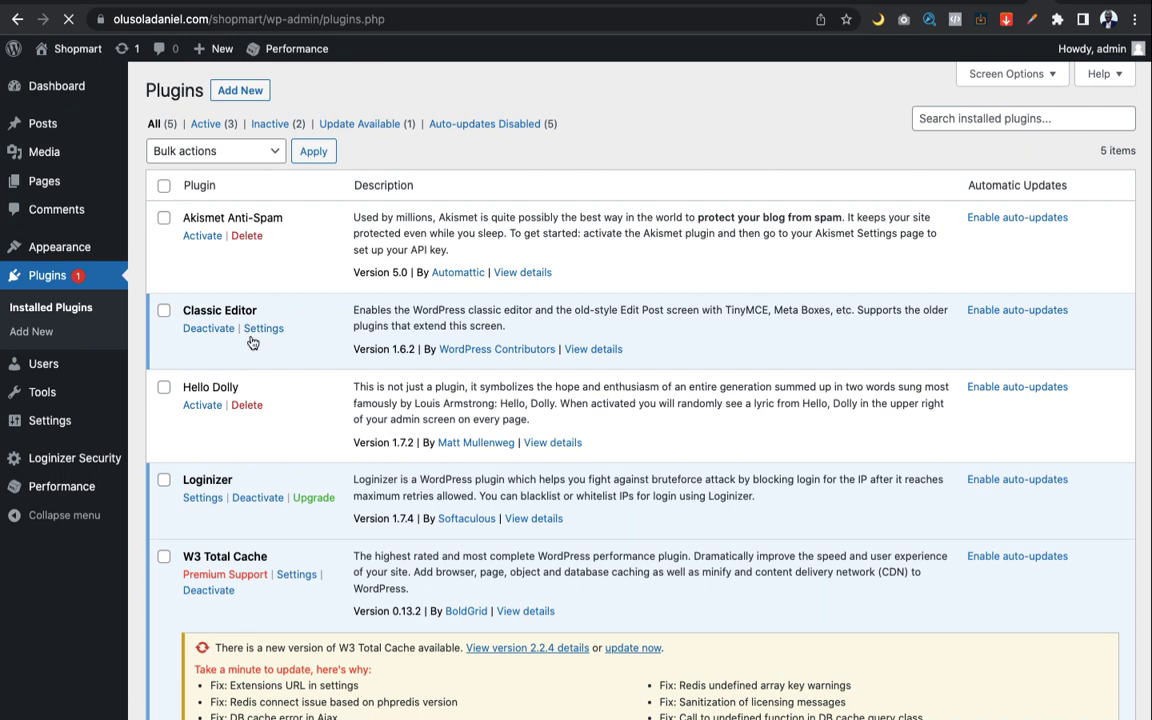
scroll(357, 380, "down", 2)
scroll(357, 380, "up", 2)
left_click(254, 100)
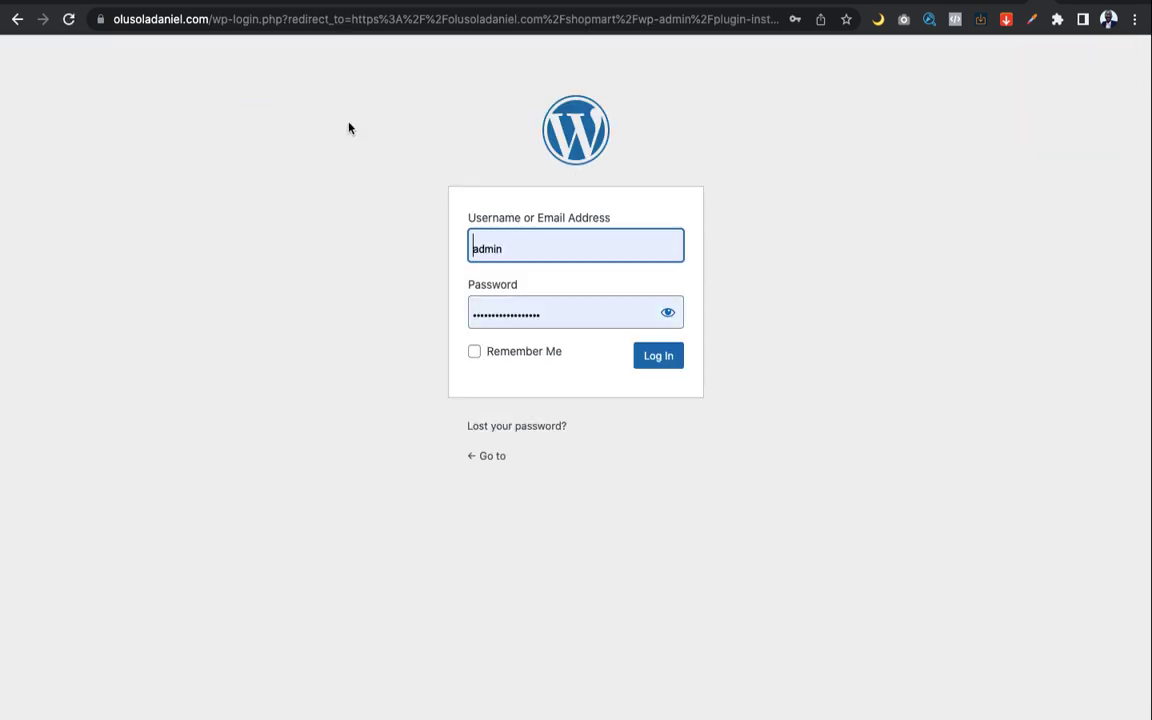
left_click(656, 360)
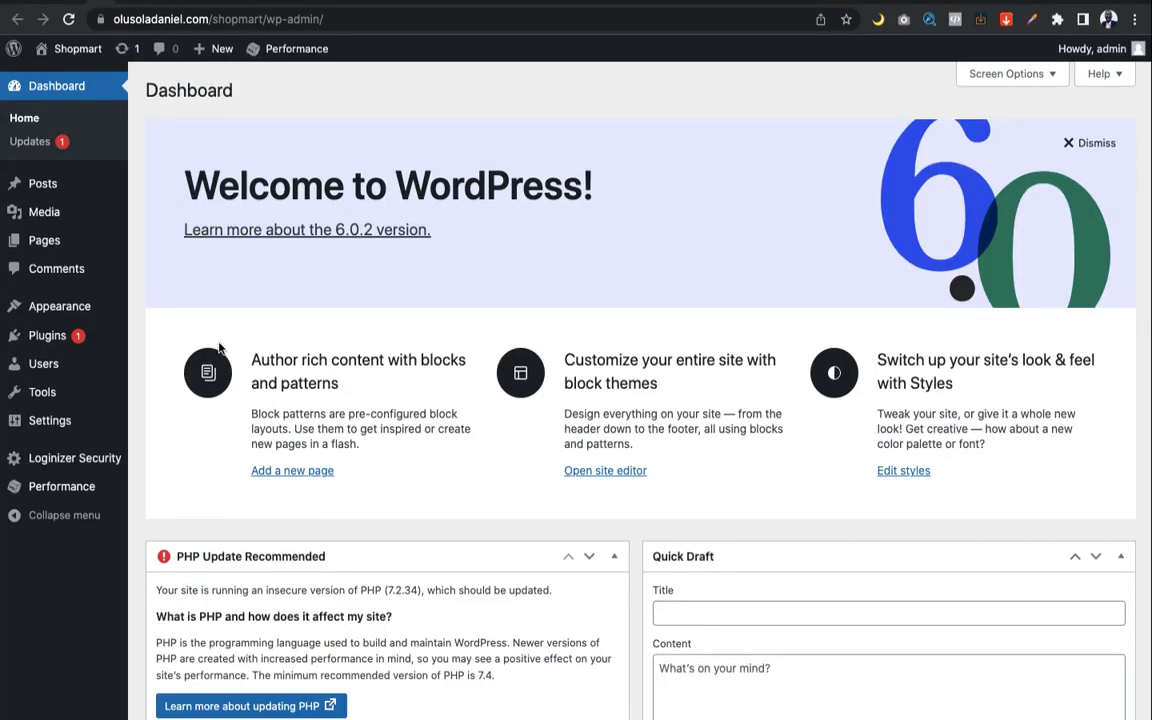
Review the installed plugins list (5 plugins, 3 active), then go to Add Plugins
mouse_move(62, 338)
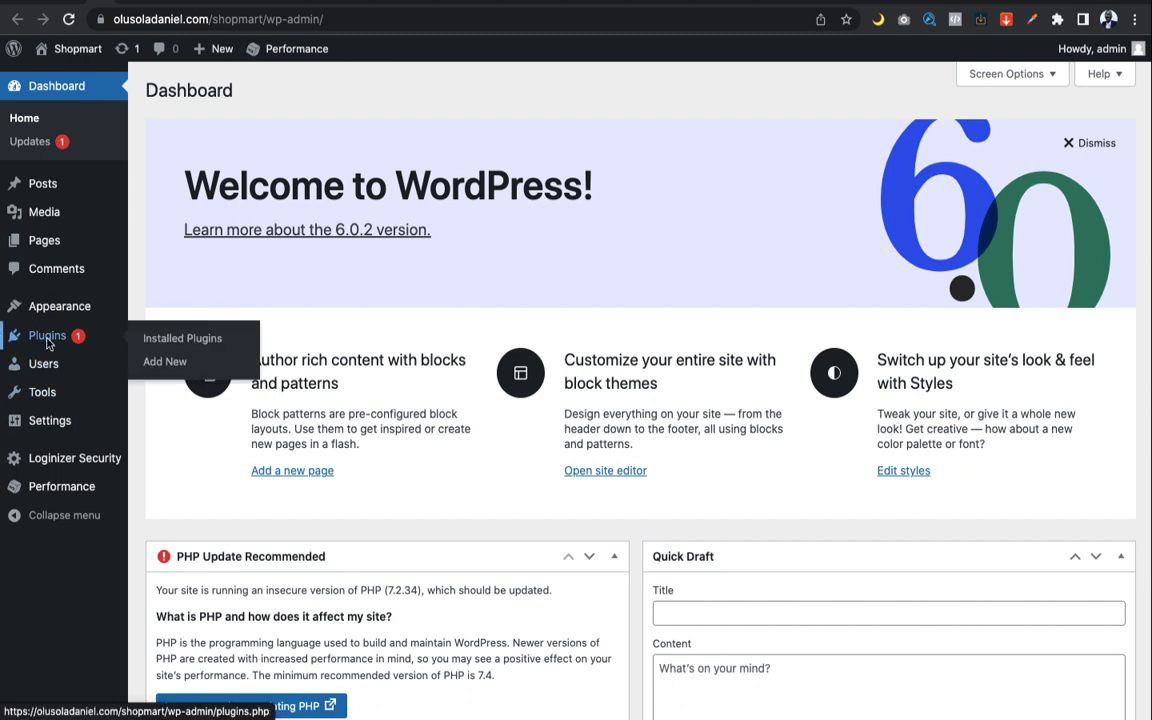
left_click(164, 343)
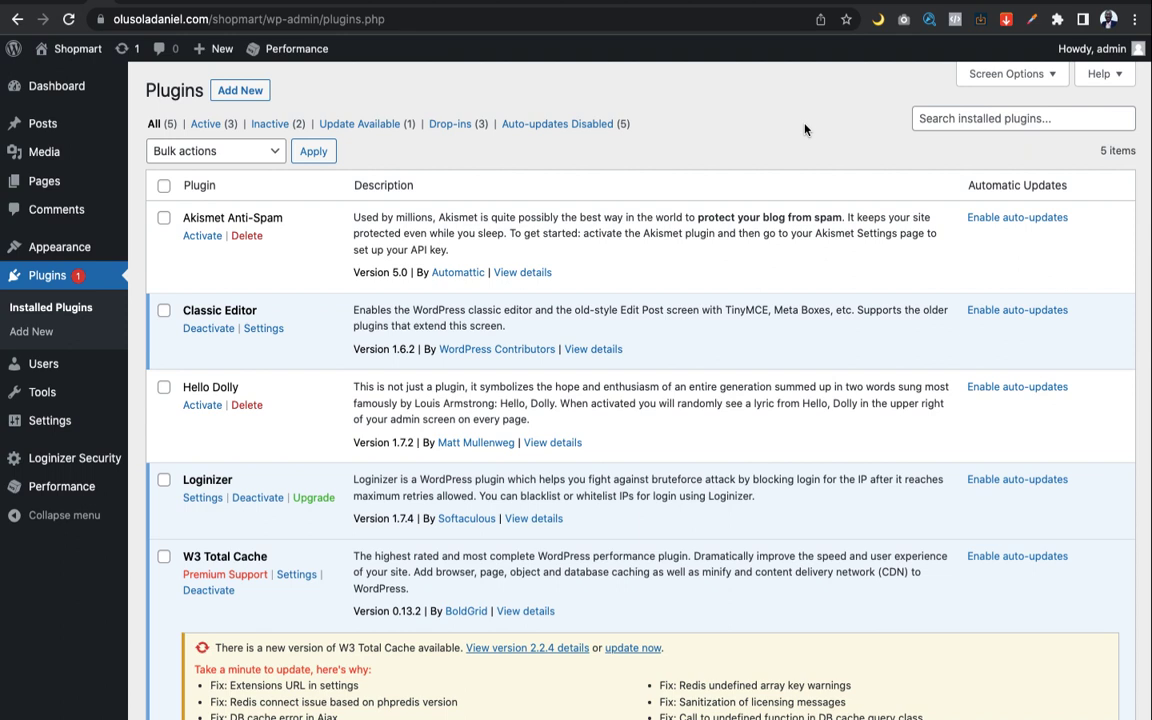
scroll(810, 178, "down", 1)
scroll(810, 178, "up", 1)
scroll(810, 178, "down", 1)
scroll(810, 178, "up", 1)
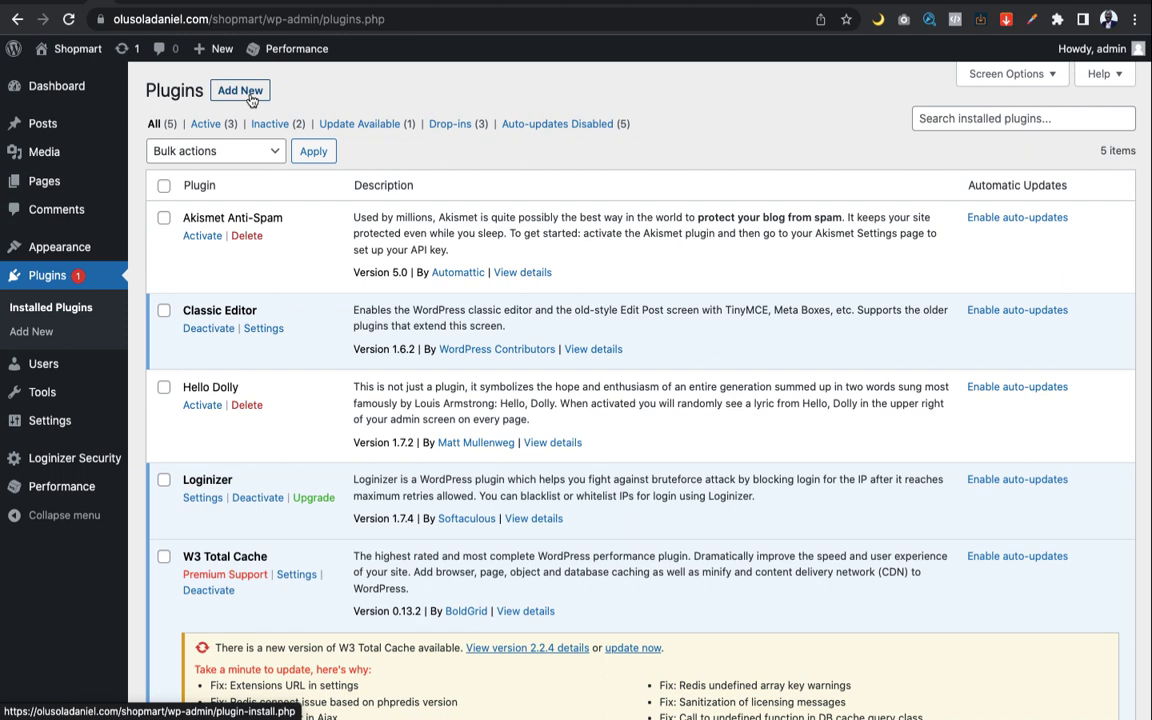
left_click(251, 100)
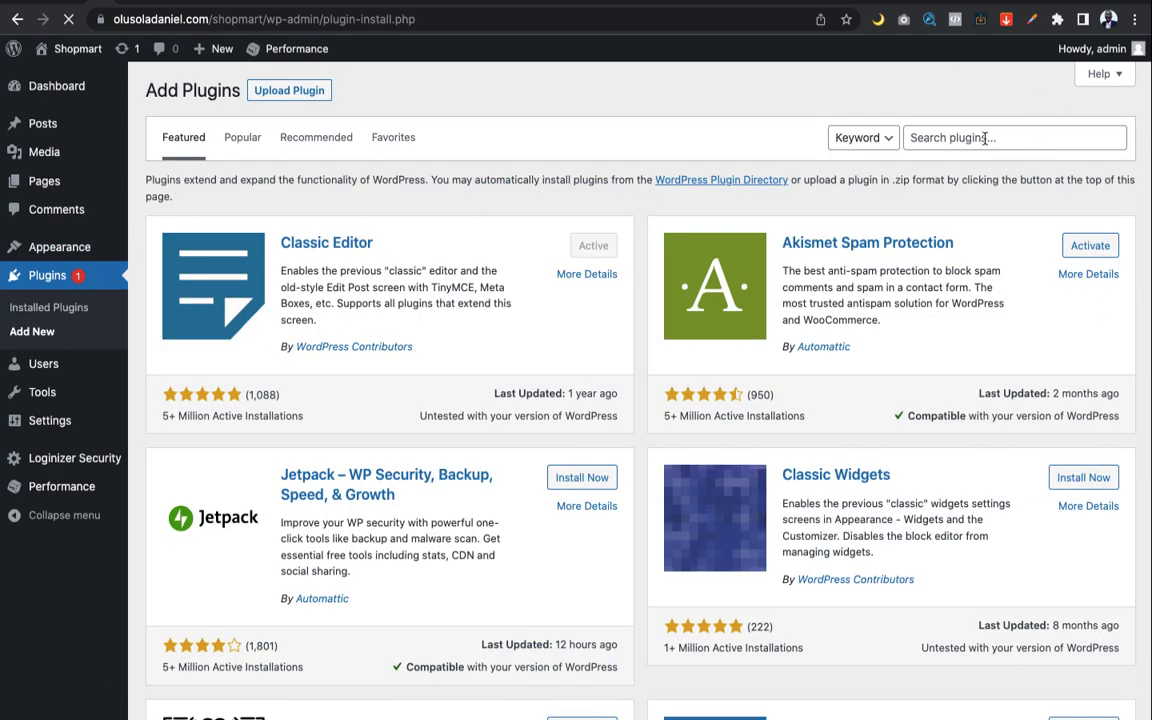
Search the directory for Elementor, then install and activate Elementor Website Builder
left_click(985, 138)
type("elen")
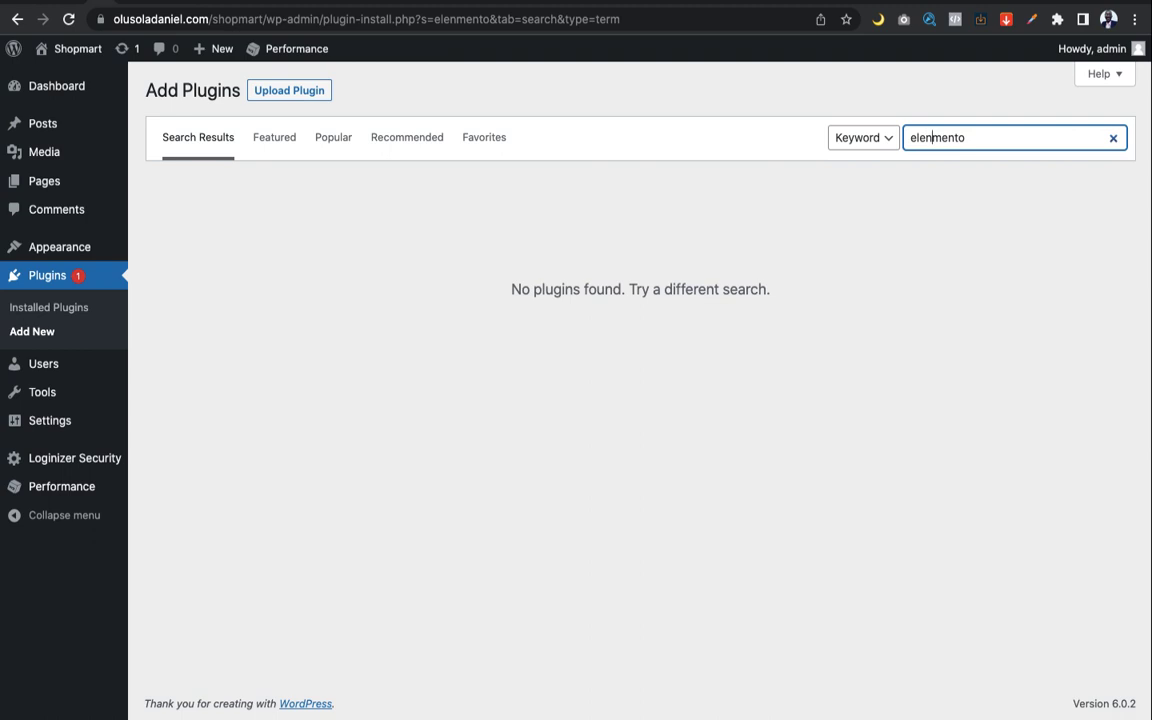
left_click(1063, 136)
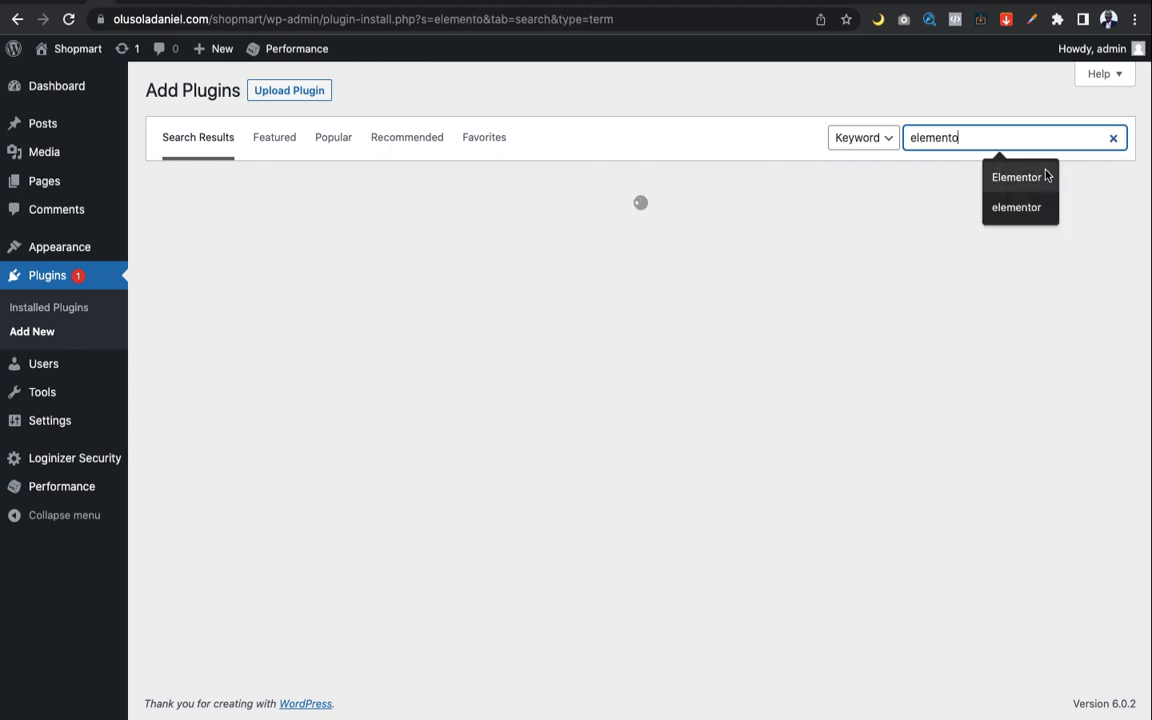
left_click(1045, 176)
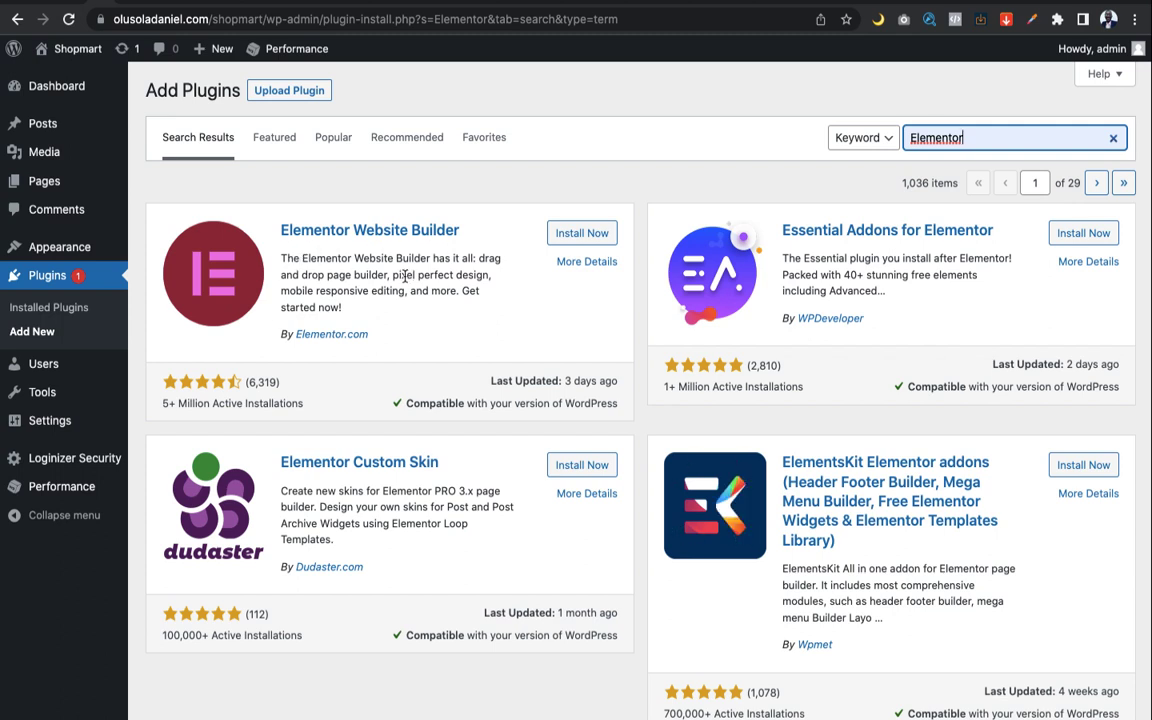
left_click(570, 237)
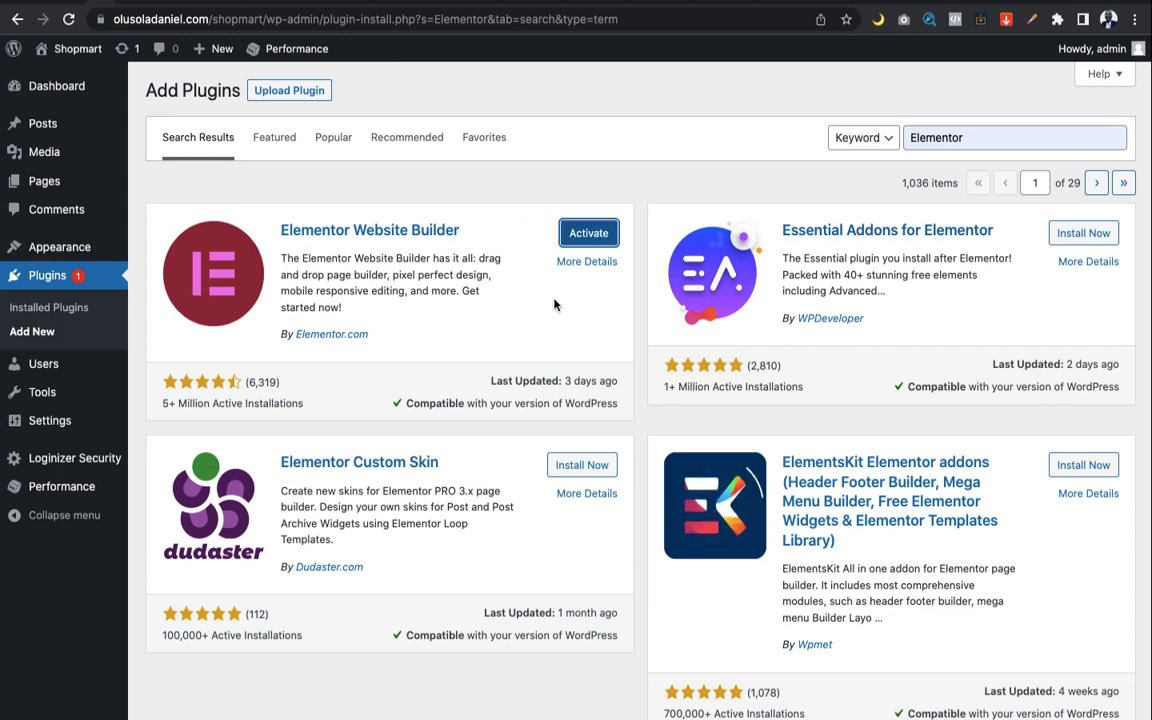
left_click(573, 234)
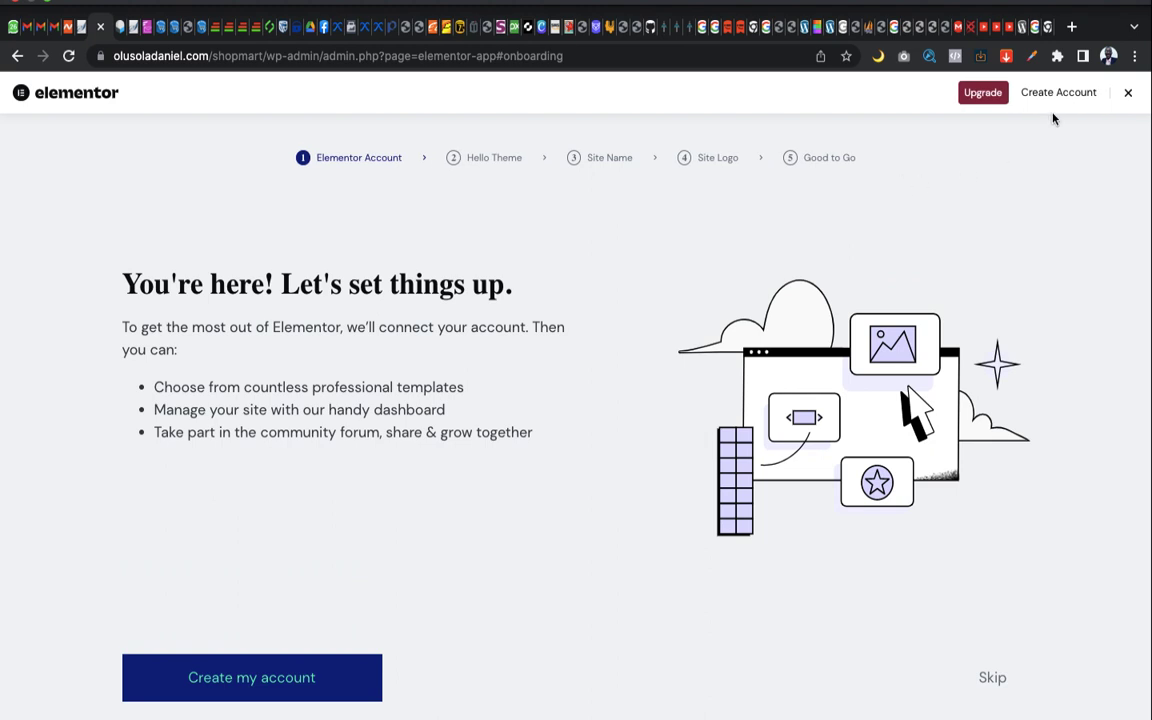
Close the Elementor setup wizard, confirm Elementor 3.7.7 is active, and return to Add Plugins
left_click(1130, 94)
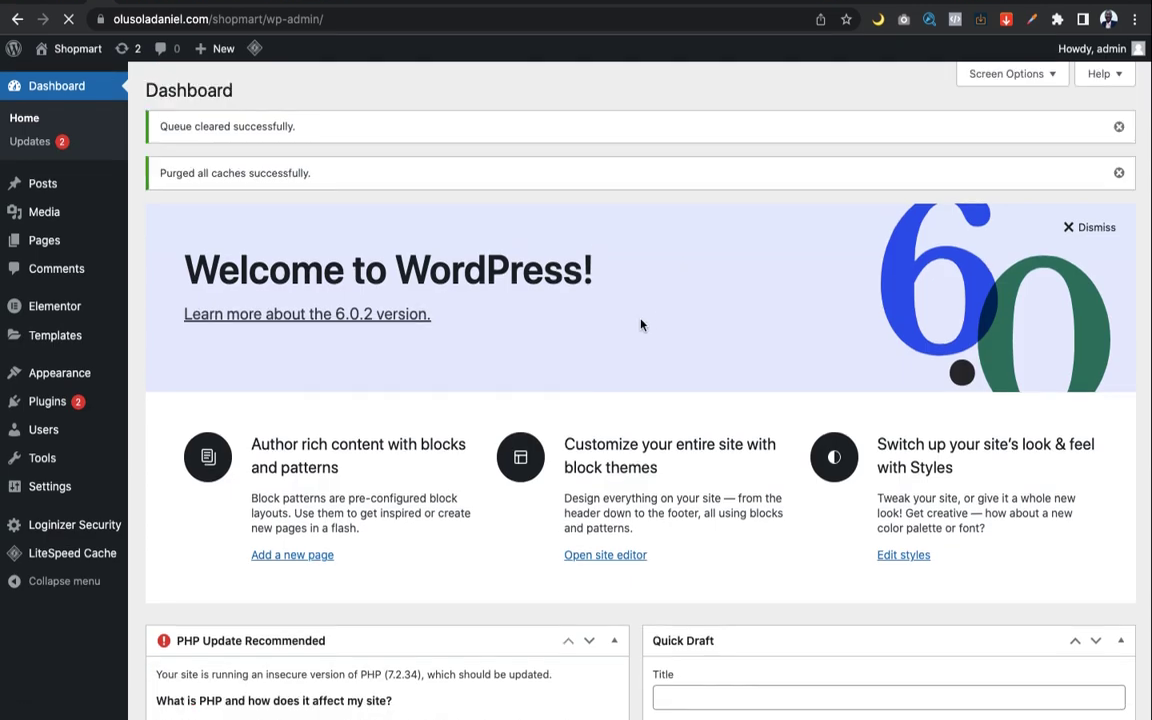
scroll(638, 322, "down", 5)
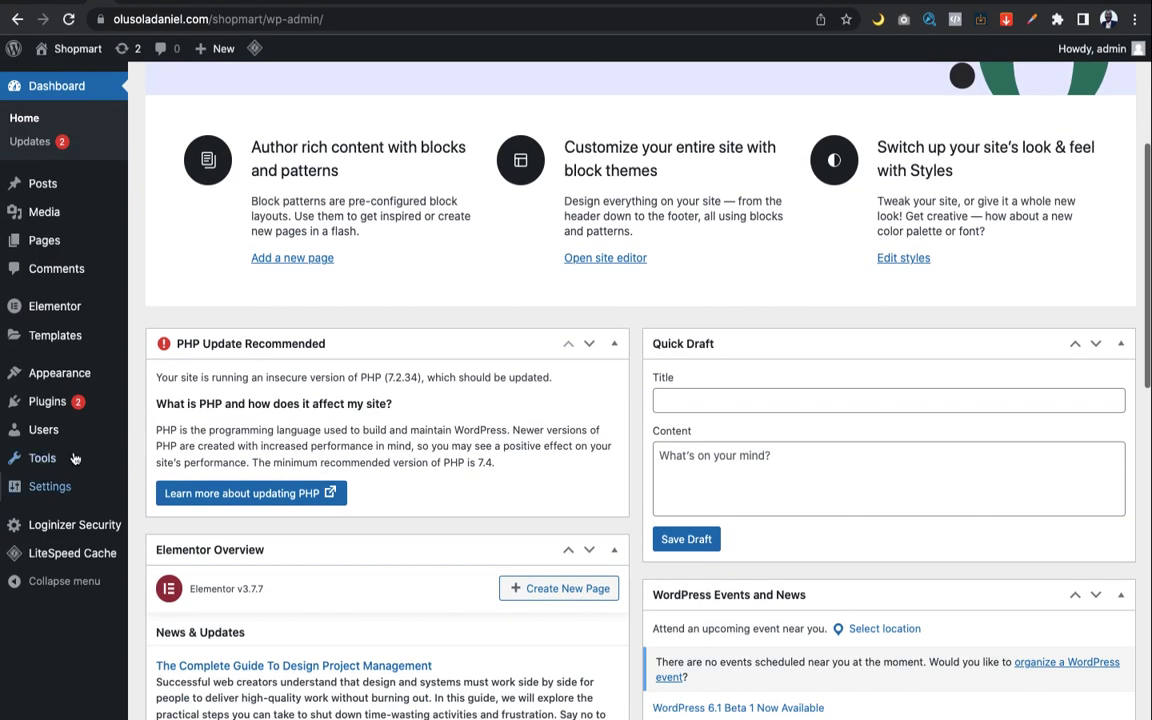
mouse_move(47, 405)
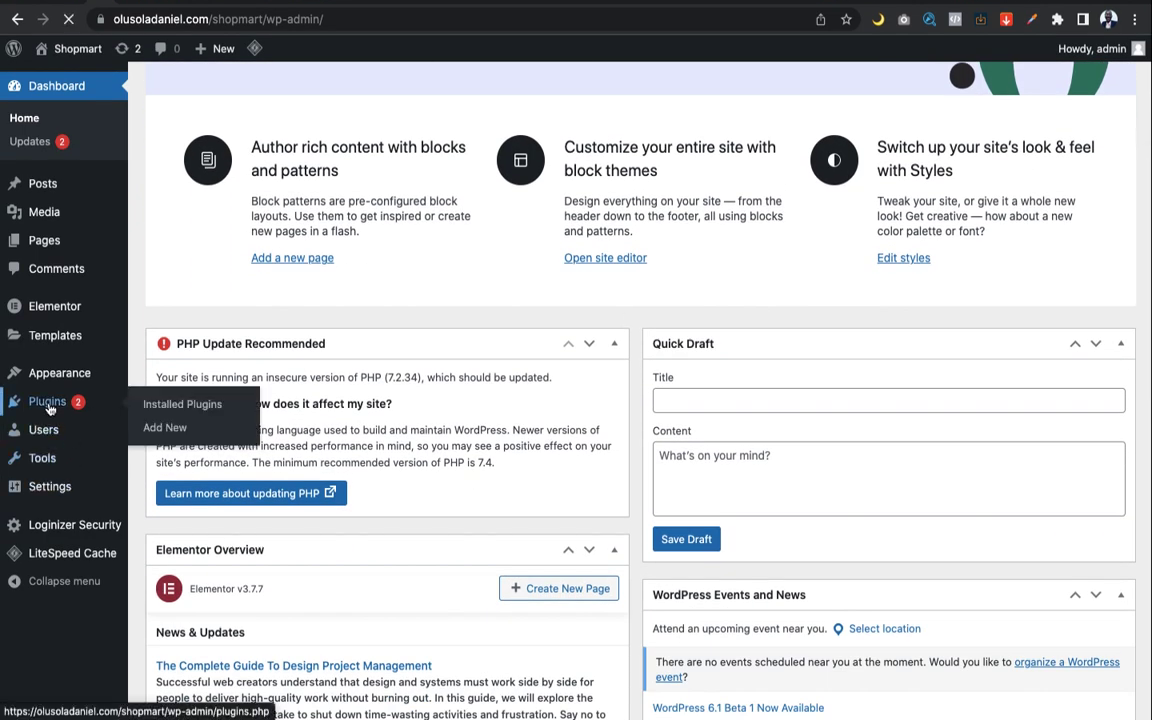
left_click(48, 404)
scroll(220, 412, "down", 1)
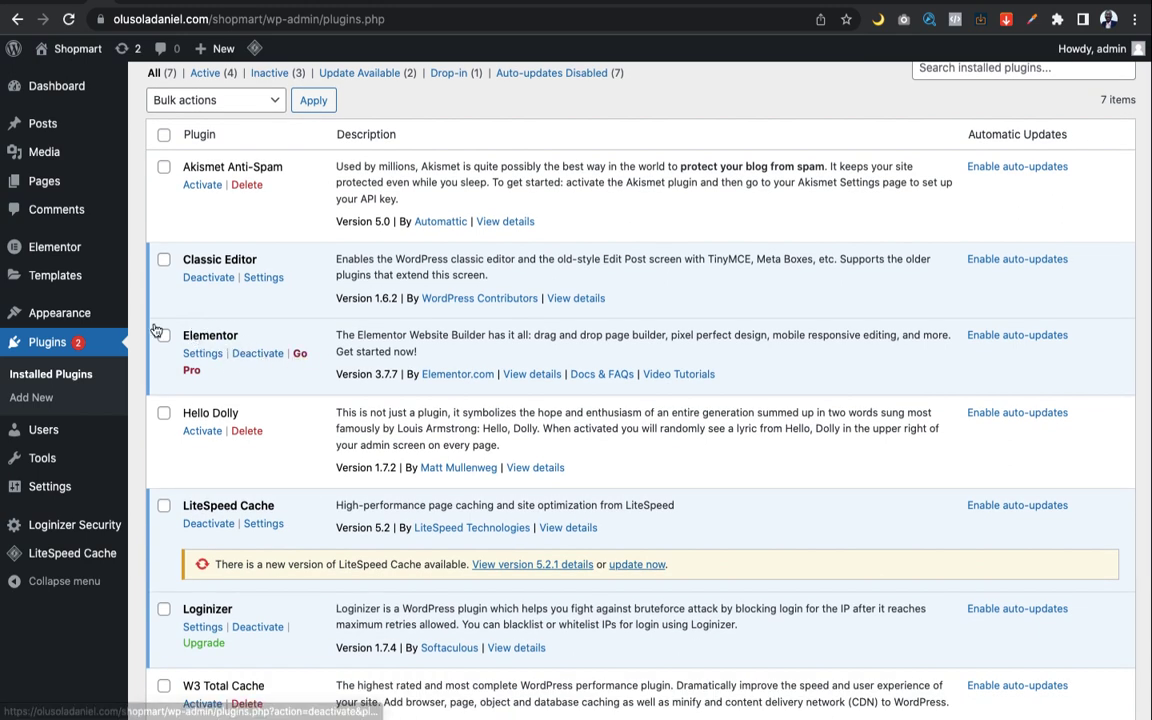
scroll(187, 243, "up", 1)
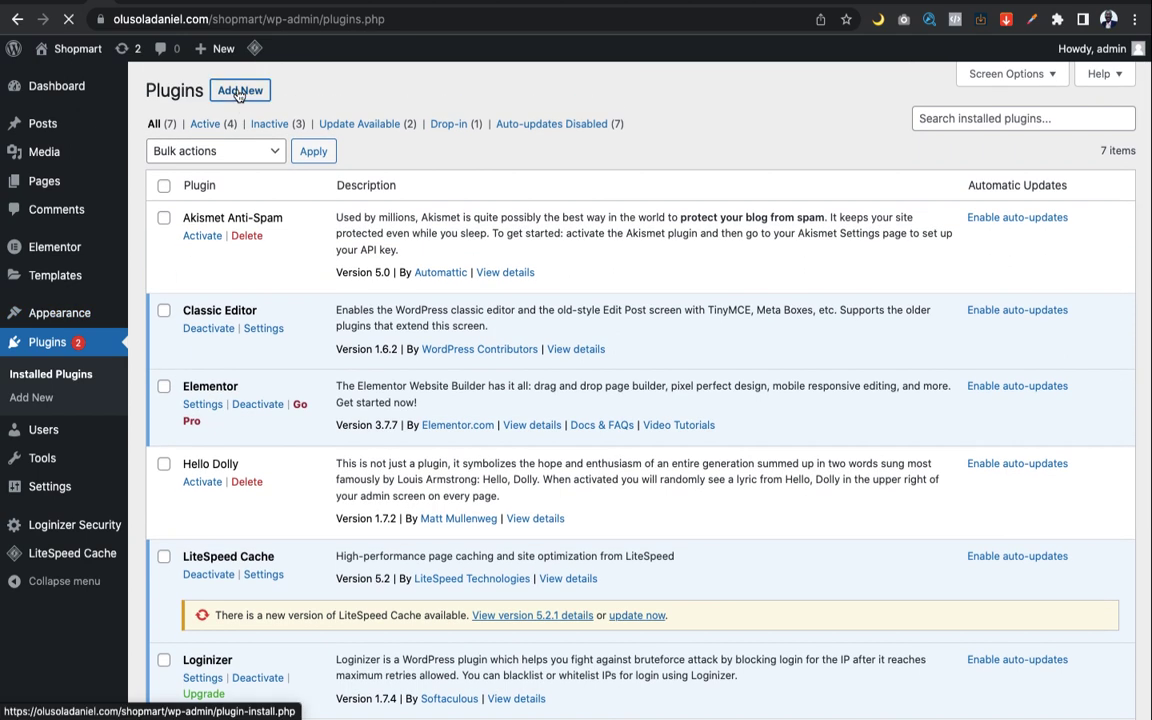
left_click(238, 91)
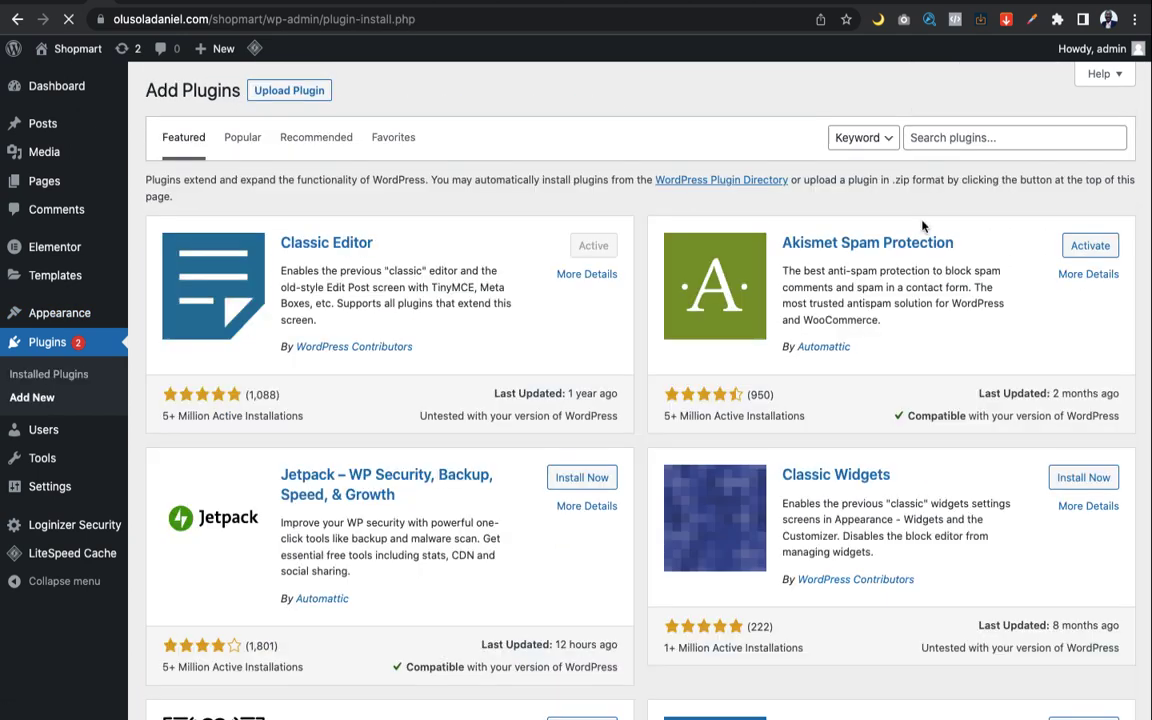
Search plugins for 'essential add' and install Essential Addons for Elementor
left_click(998, 136)
type("ess")
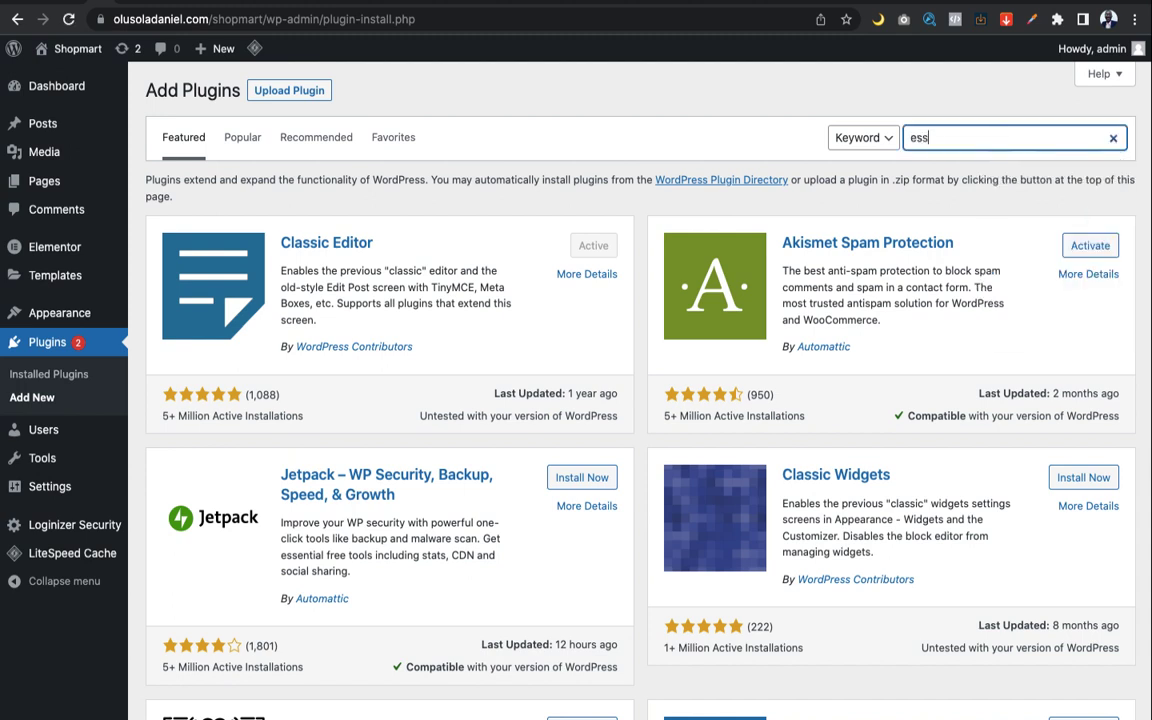
type("ential")
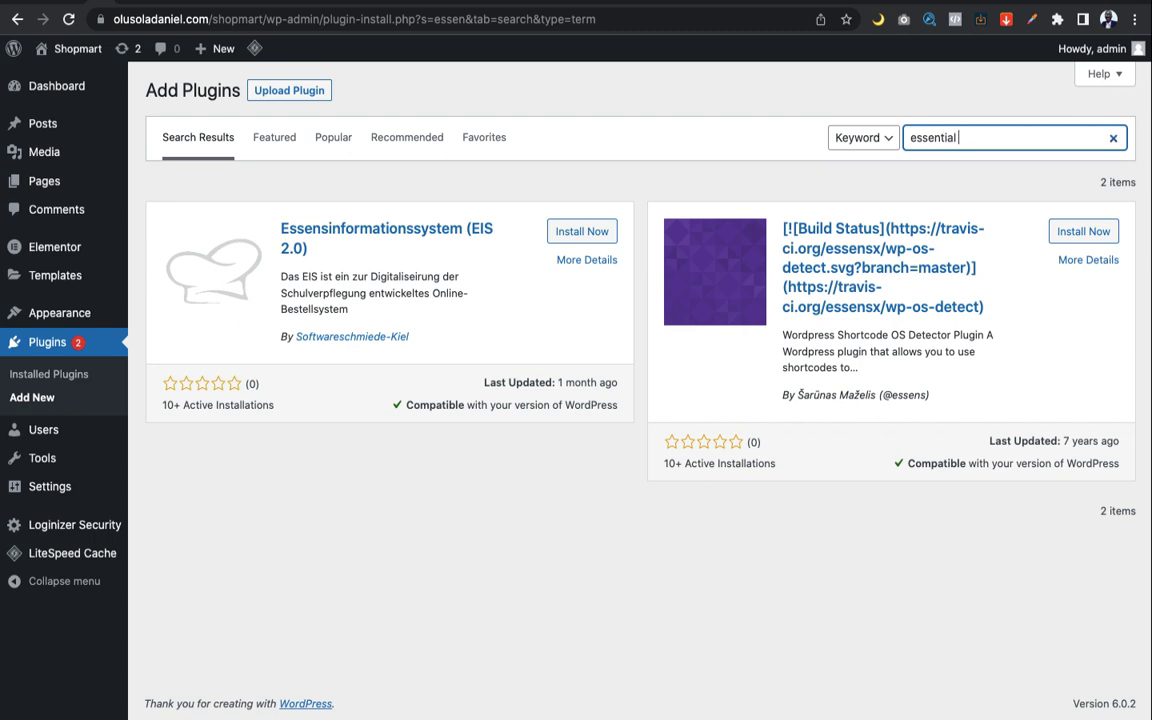
type("add")
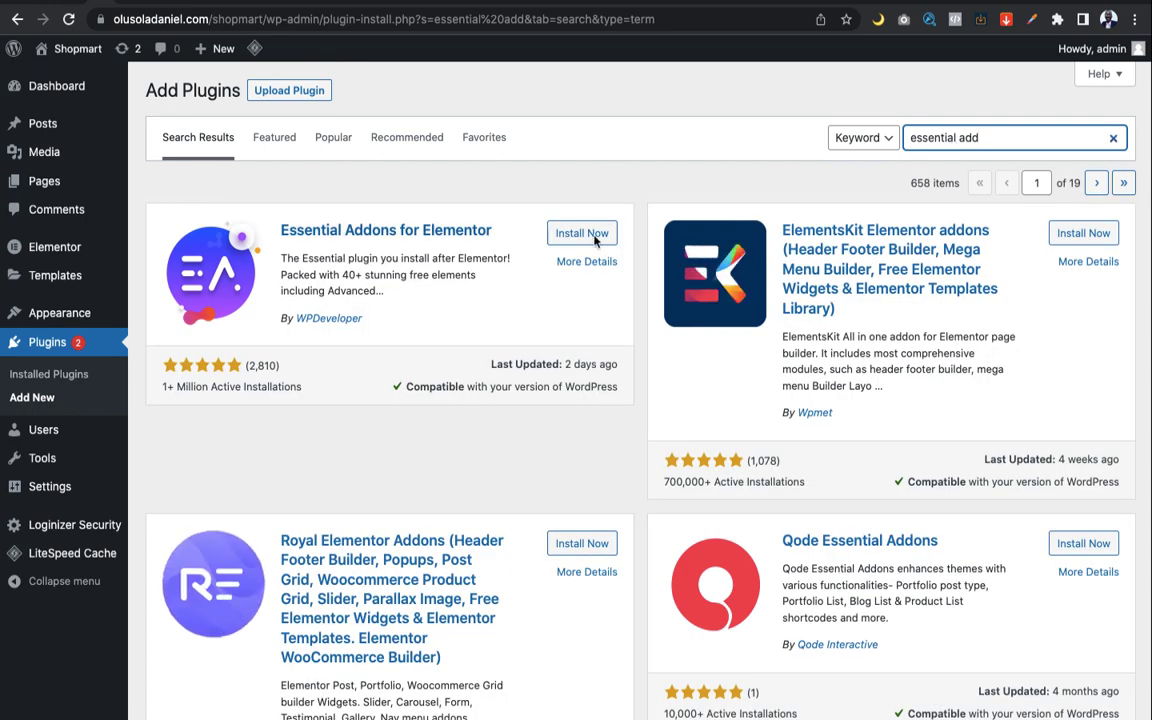
left_click(587, 238)
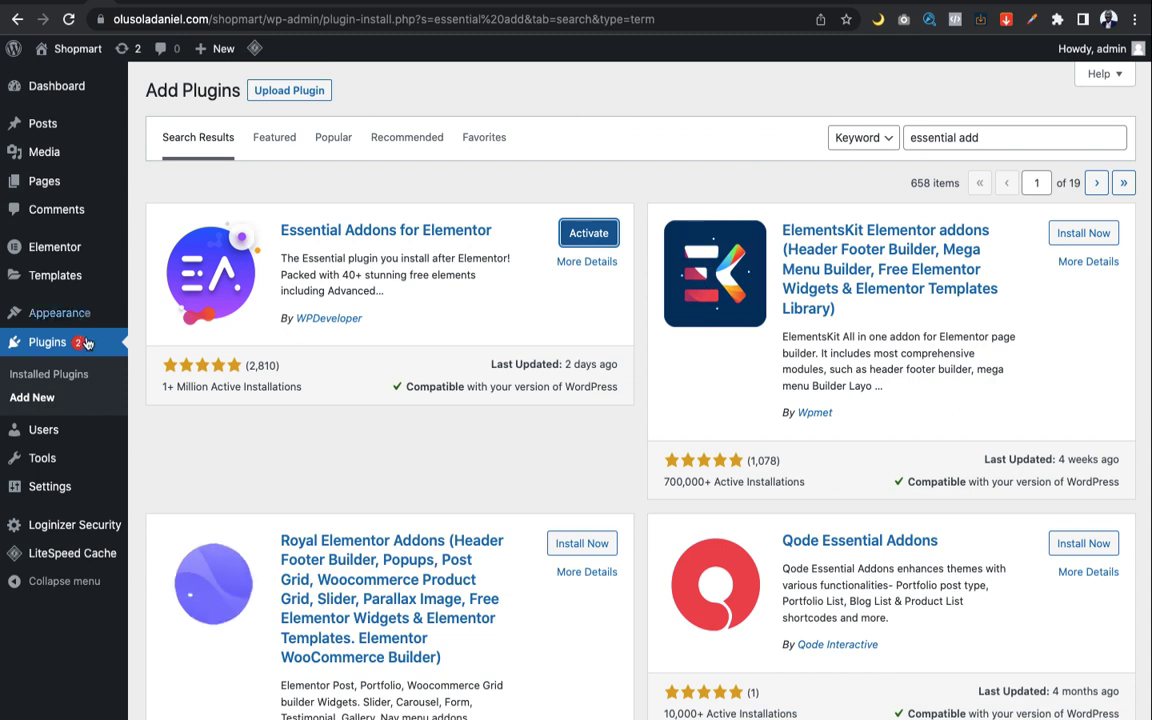
mouse_move(56, 315)
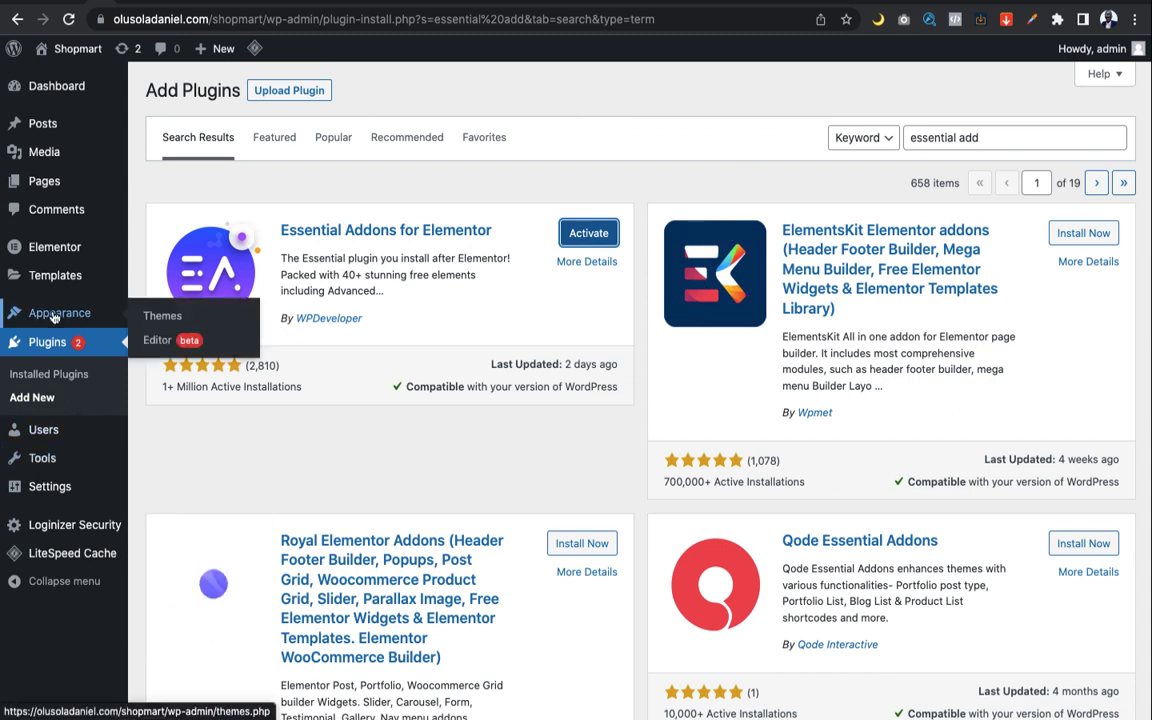
left_click(100, 315)
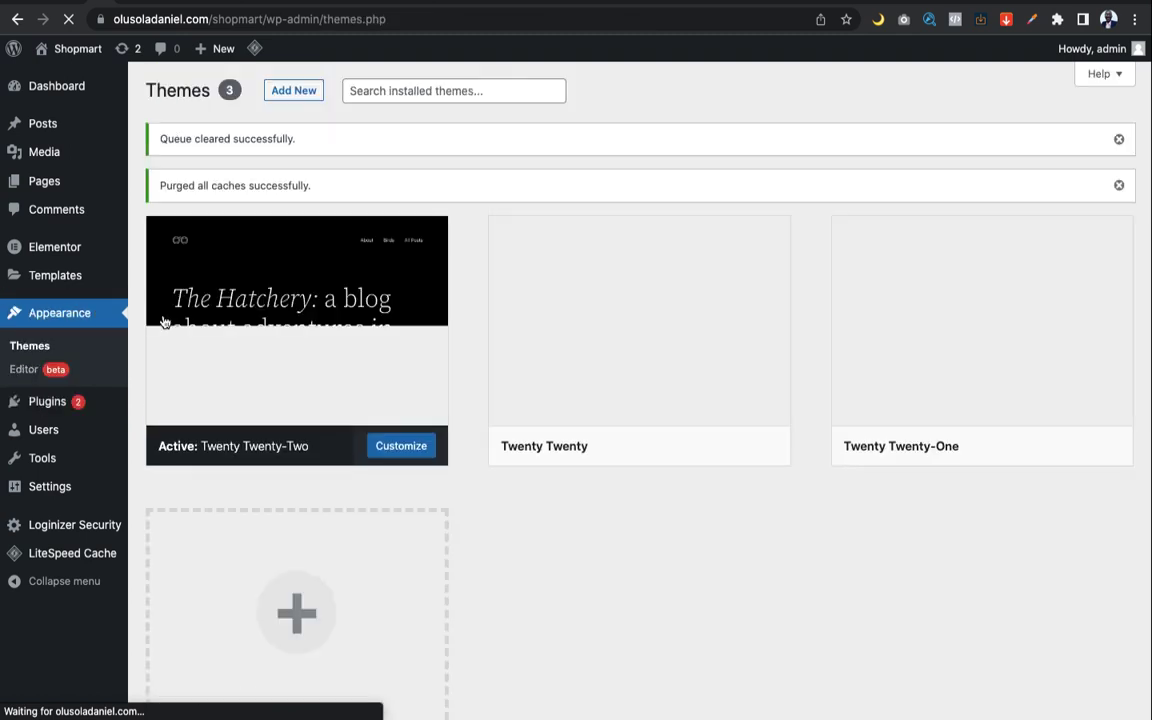
Browse the popular themes catalogue, including Hello Elementor, Astra and OceanWP
mouse_move(509, 387)
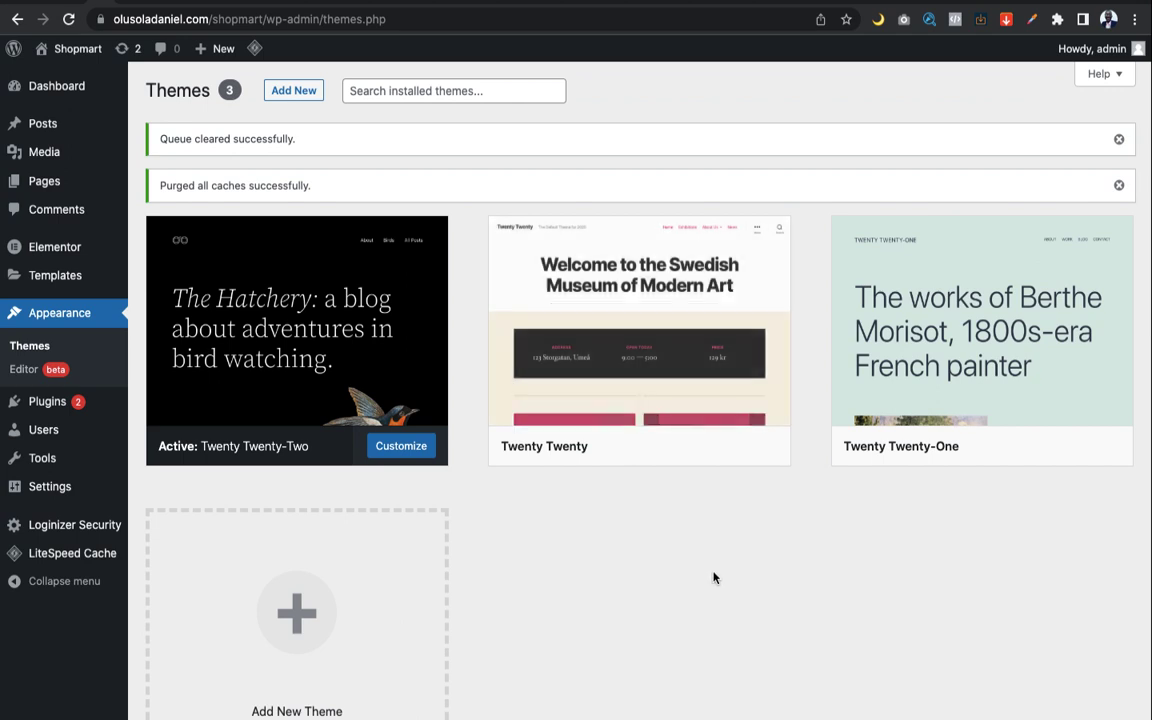
scroll(715, 579, "down", 3)
scroll(713, 578, "up", 3)
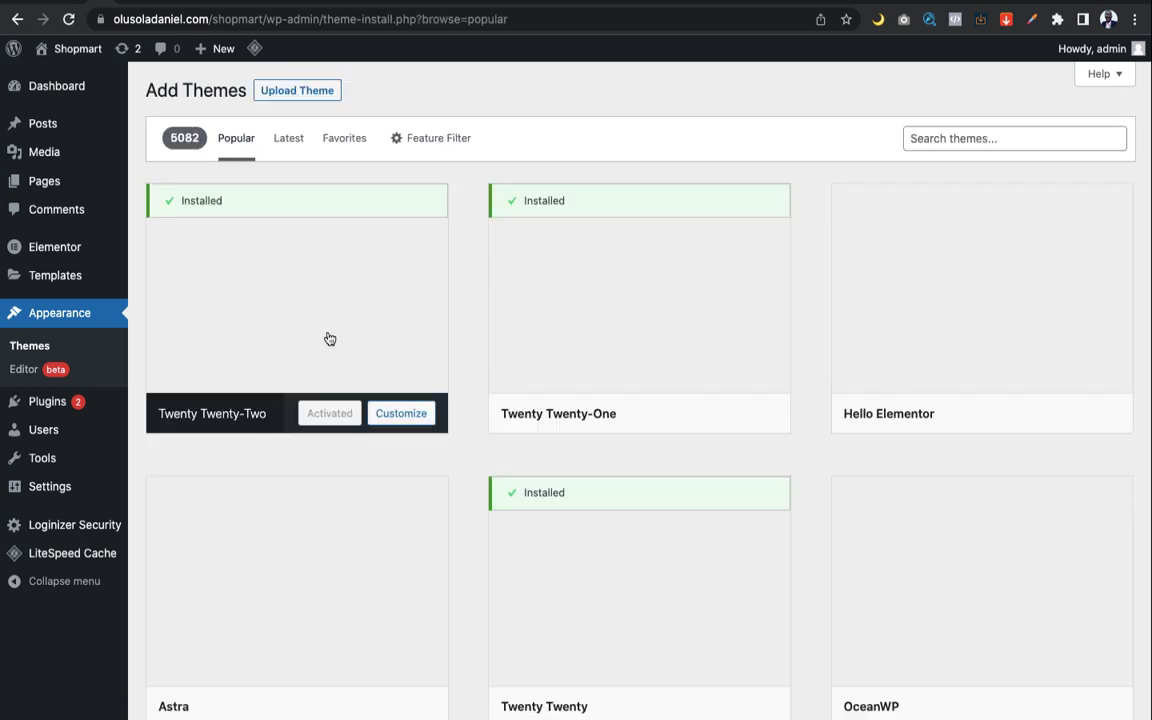
Browse the Add Themes grid of popular themes like Astra, Kadence and Neve
scroll(636, 440, "down", 2)
scroll(636, 440, "down", 3)
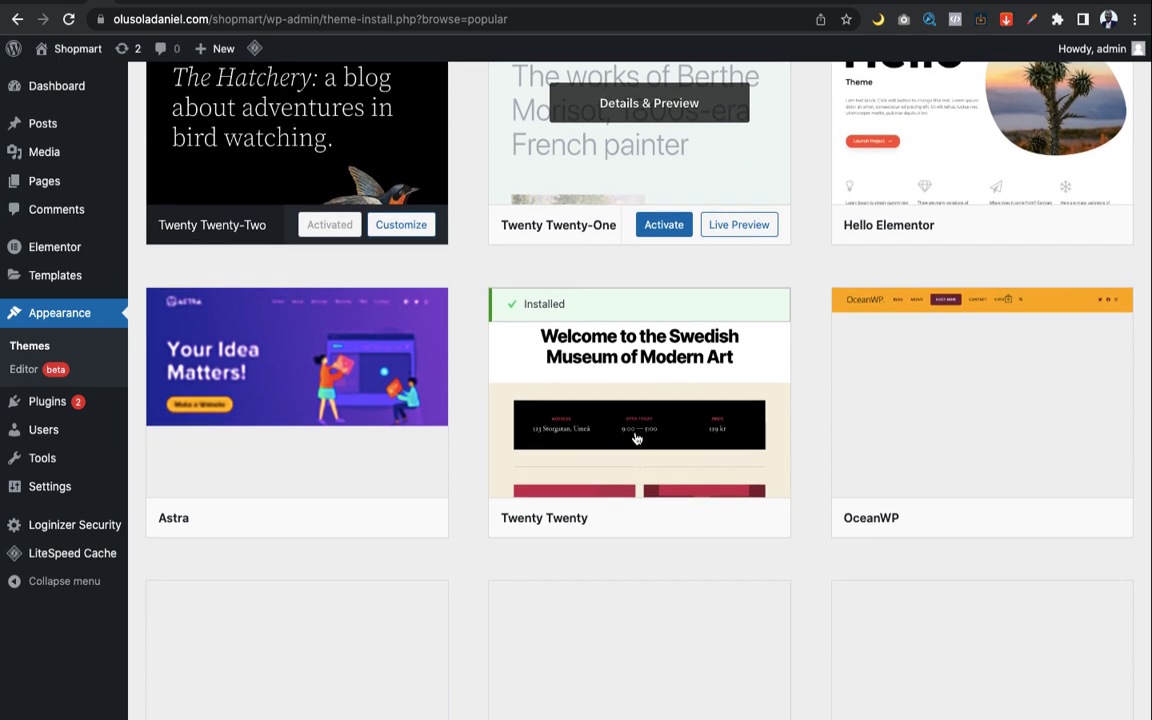
scroll(636, 438, "up", 5)
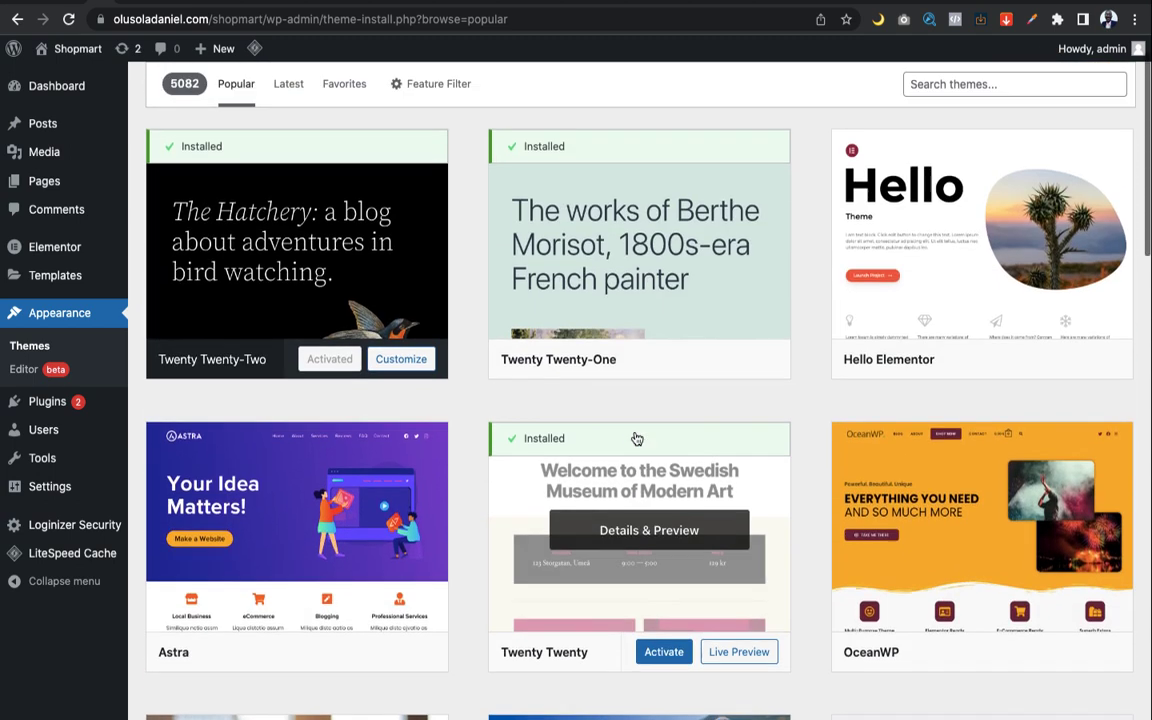
scroll(636, 437, "down", 2)
scroll(634, 437, "up", 3)
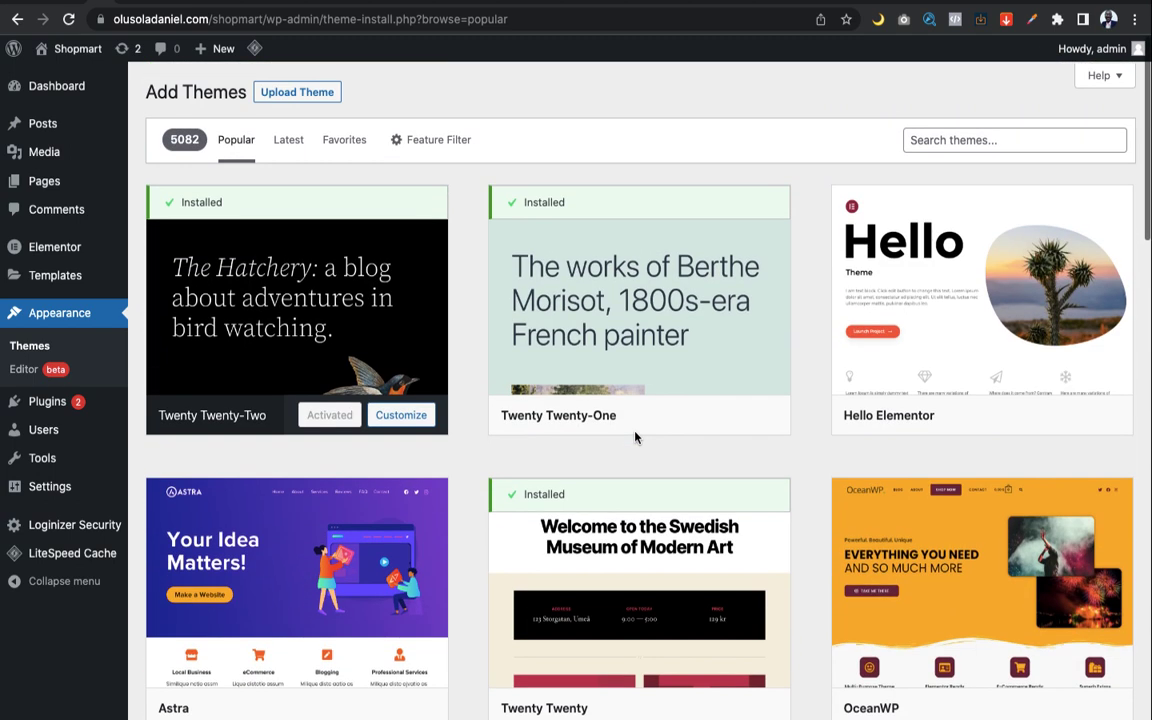
scroll(635, 437, "down", 5)
scroll(636, 438, "down", 5)
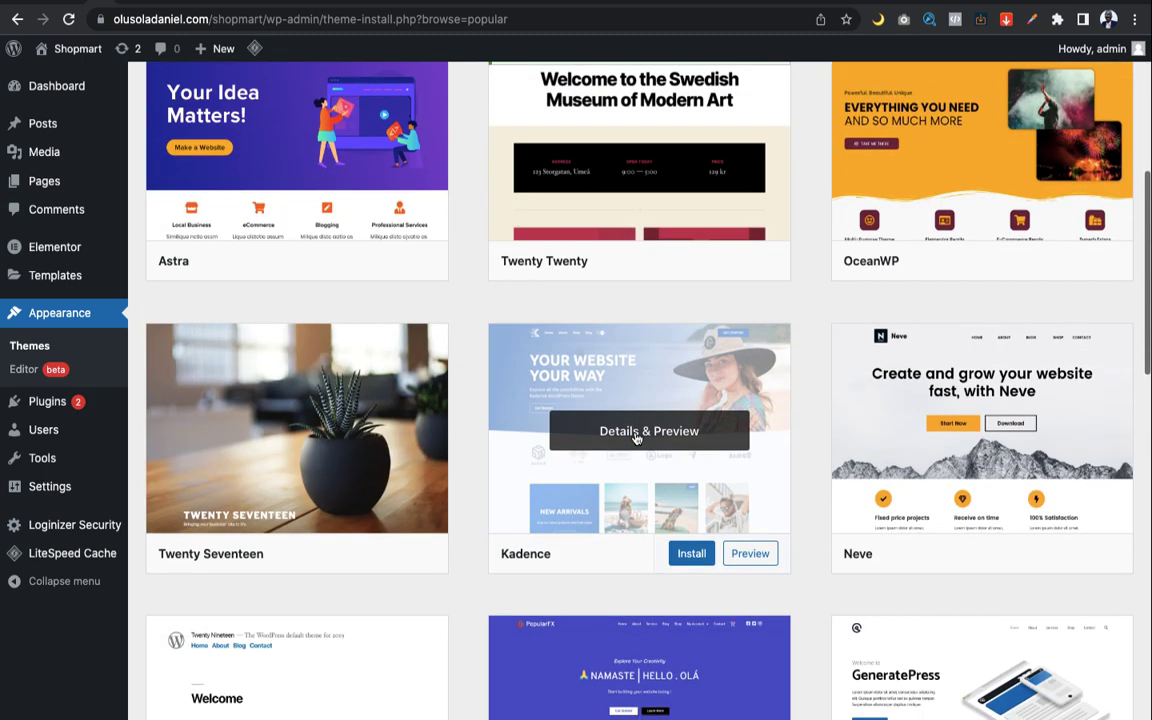
scroll(630, 435, "up", 8)
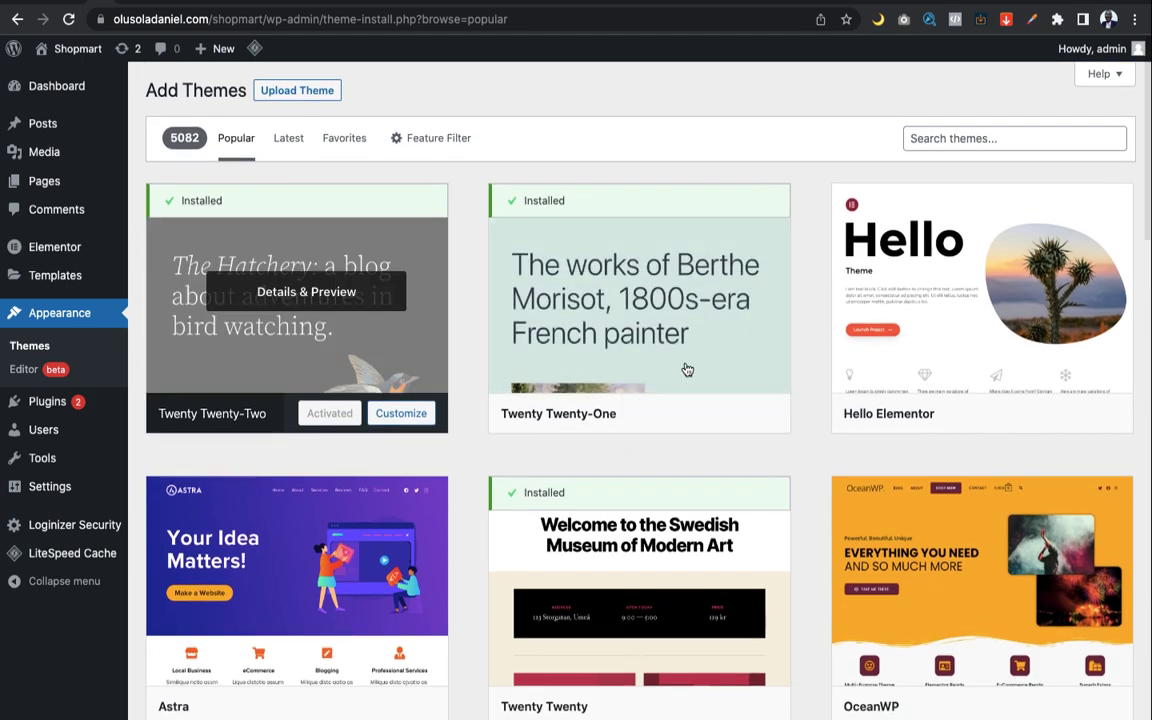
scroll(718, 387, "down", 5)
scroll(714, 388, "down", 7)
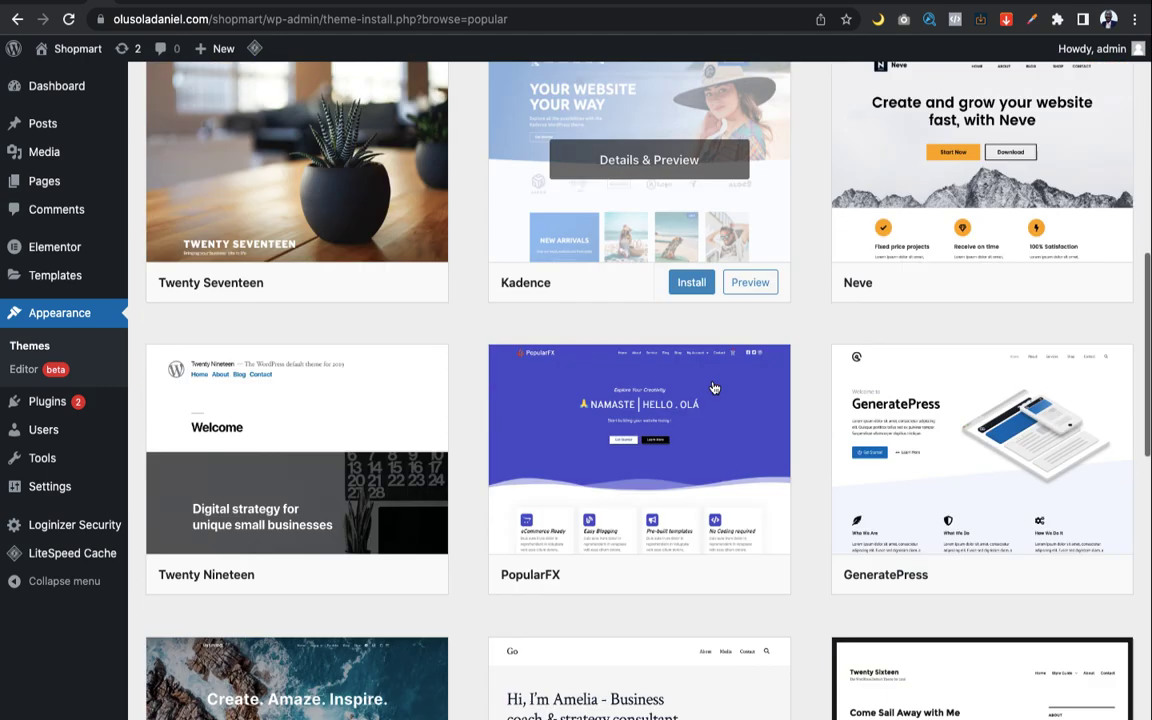
scroll(712, 387, "up", 10)
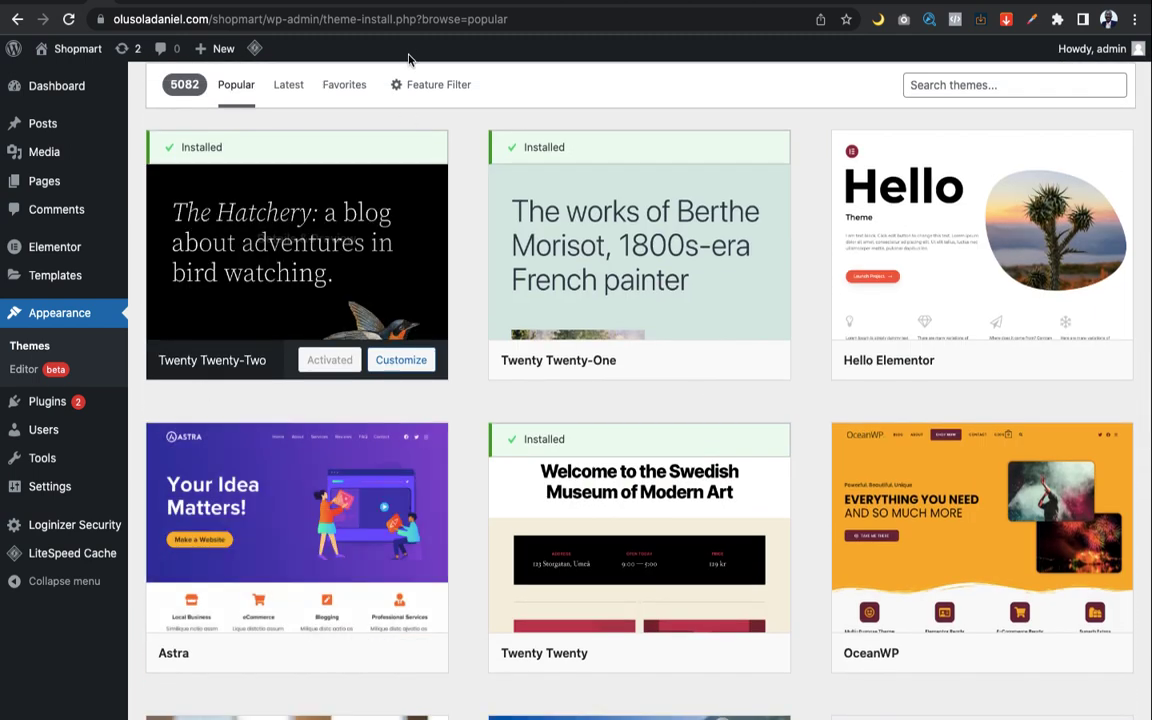
scroll(547, 237, "down", 3)
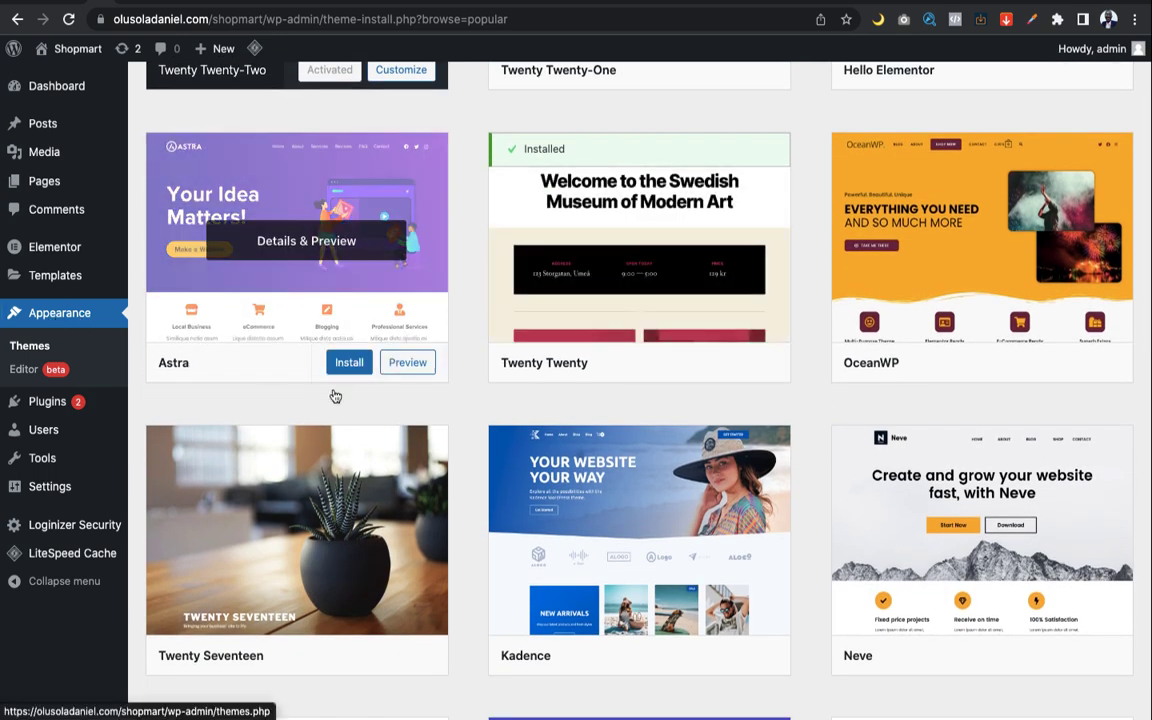
Look over one more theme, then return to the admin Dashboard
mouse_move(306, 306)
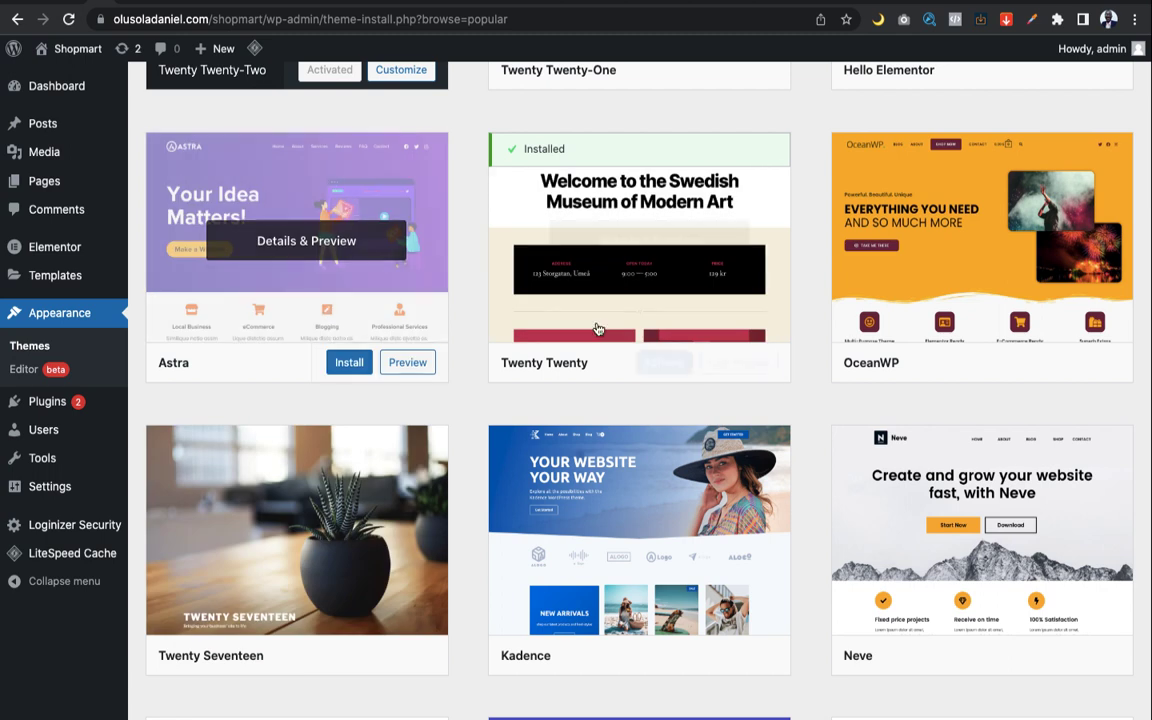
scroll(617, 340, "up", 3)
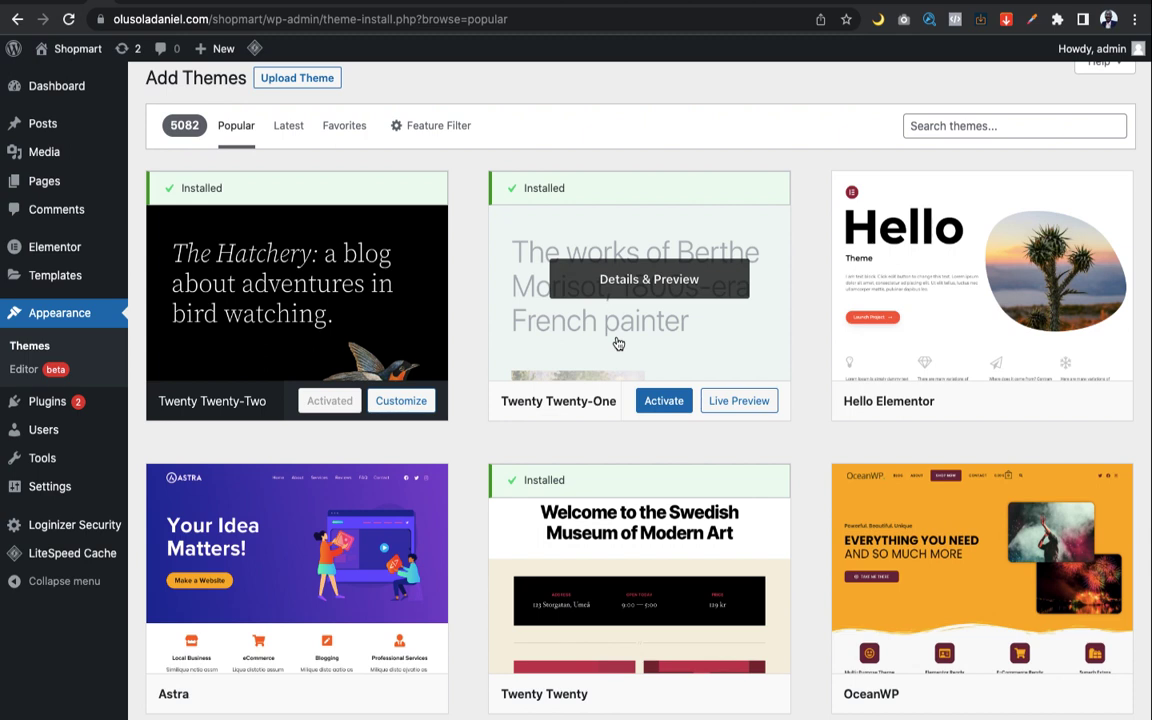
scroll(617, 342, "up", 1)
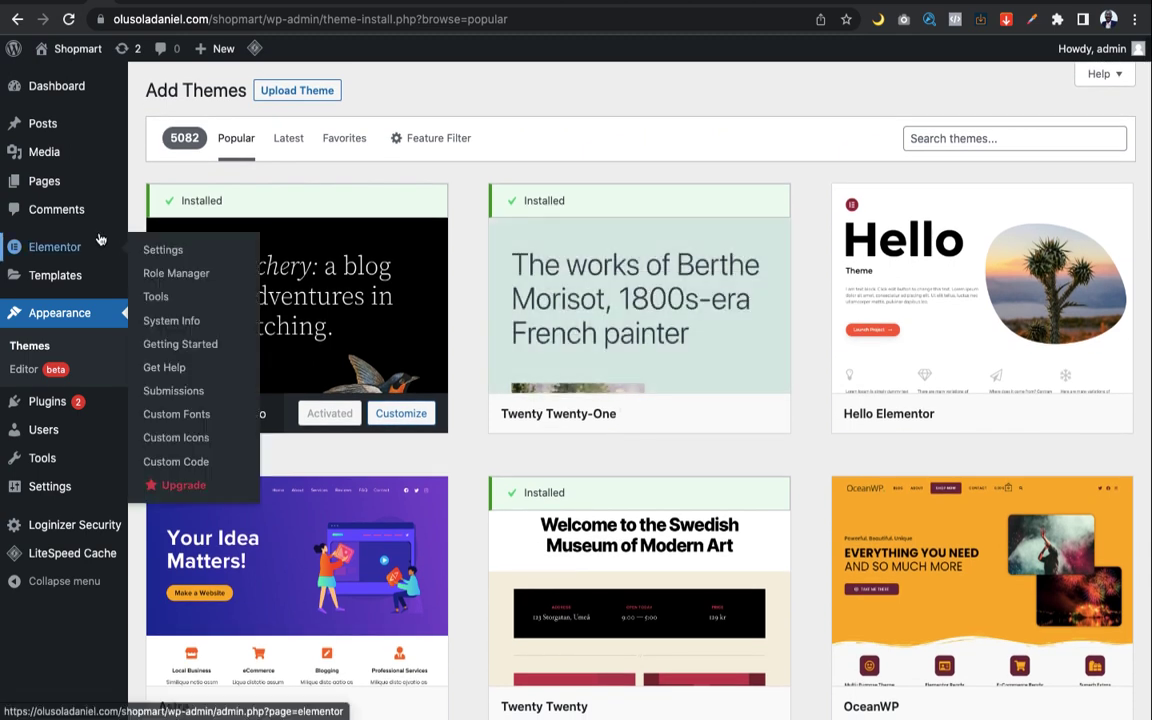
mouse_move(58, 94)
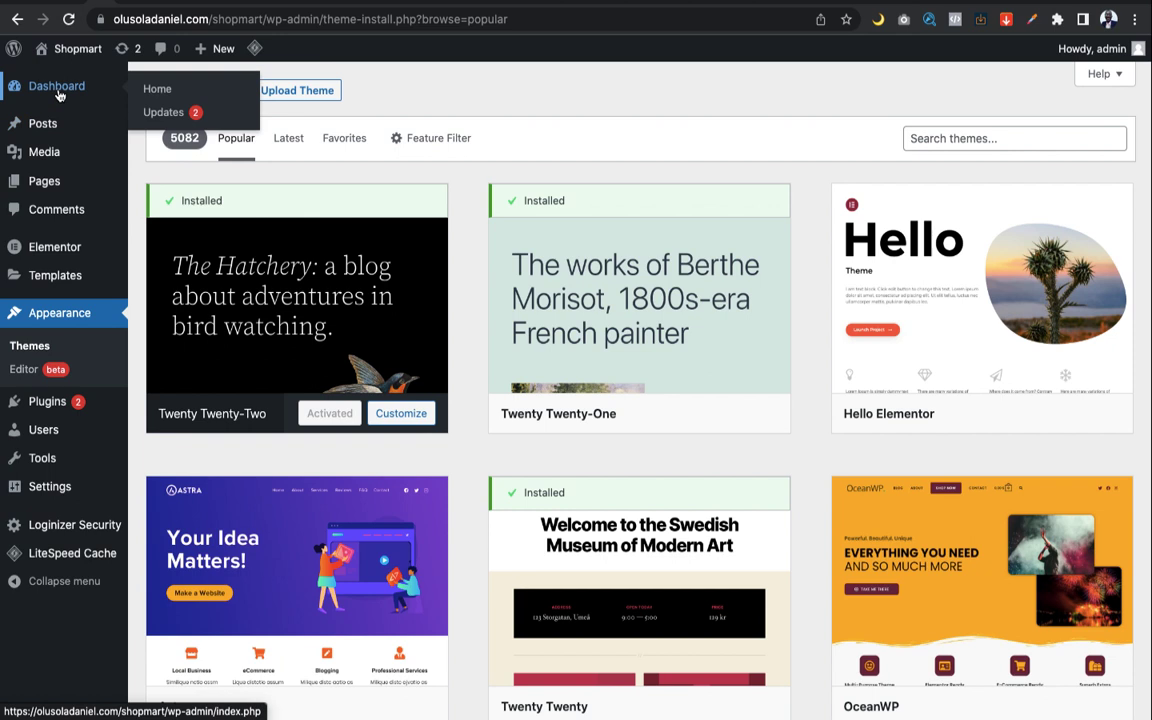
left_click(58, 94)
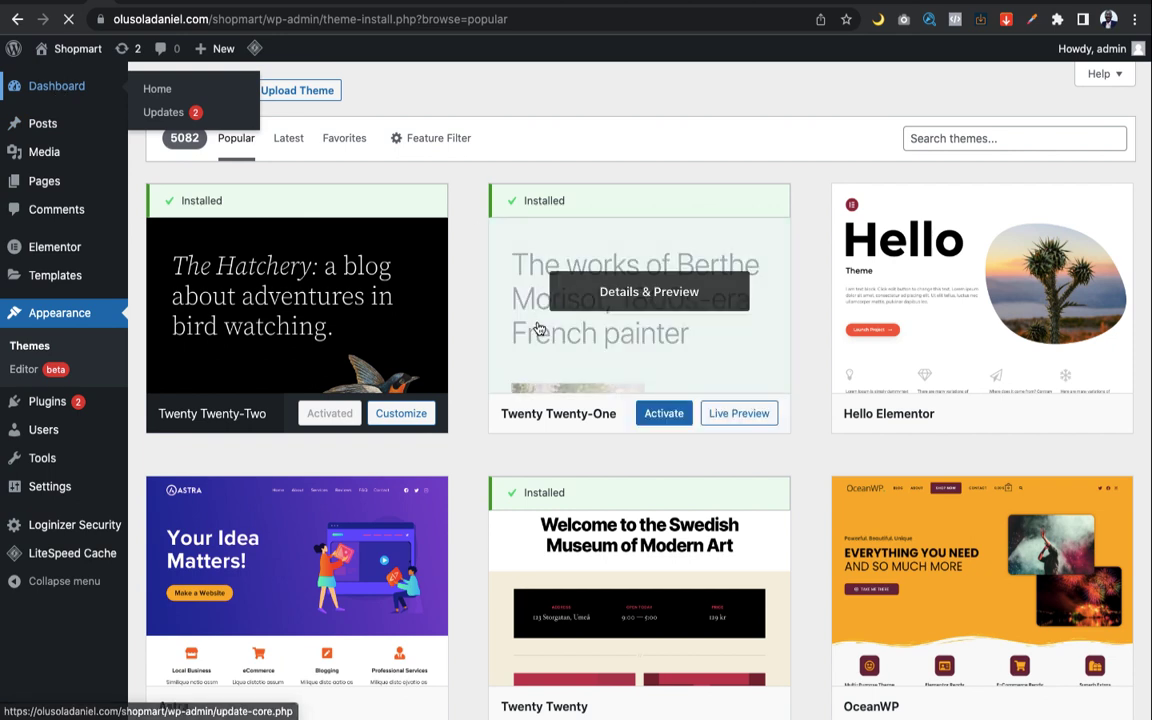
scroll(570, 254, "down", 5)
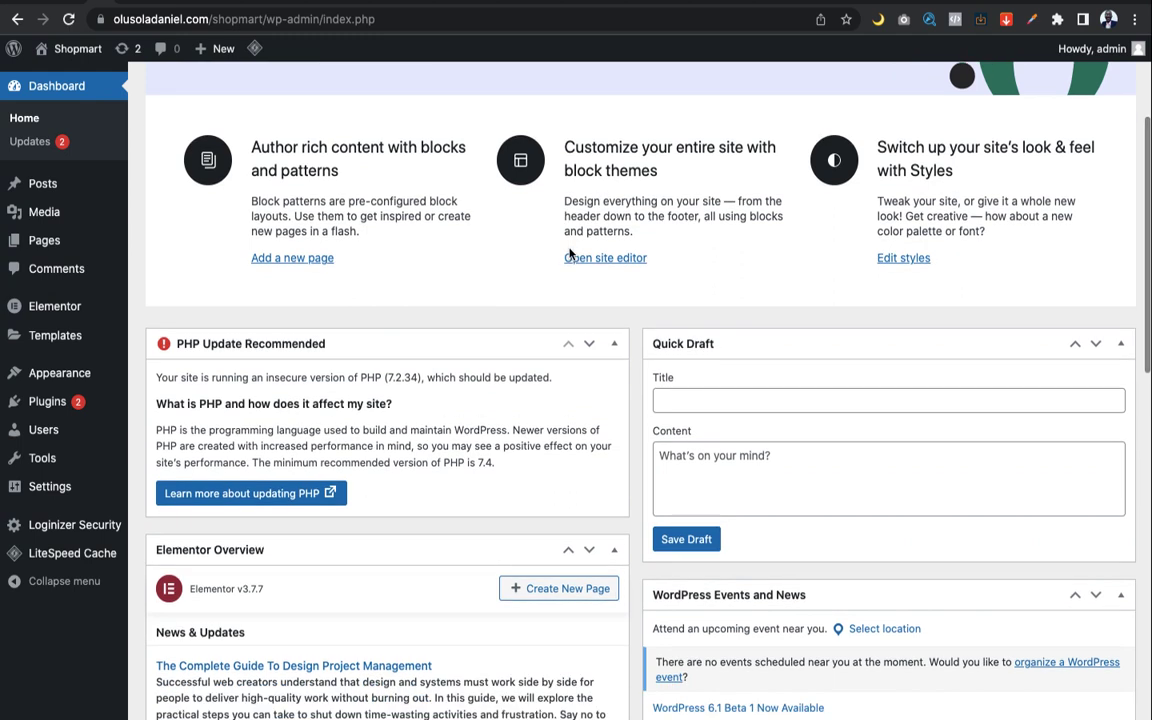
scroll(570, 254, "down", 2)
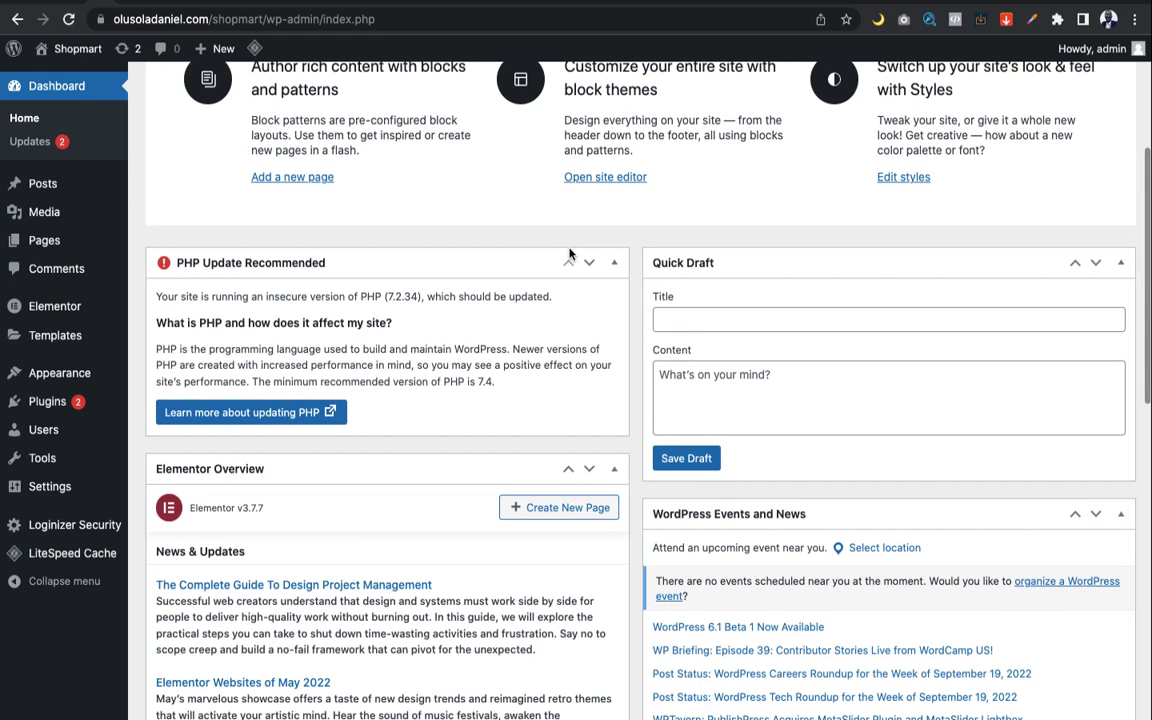
scroll(495, 217, "up", 7)
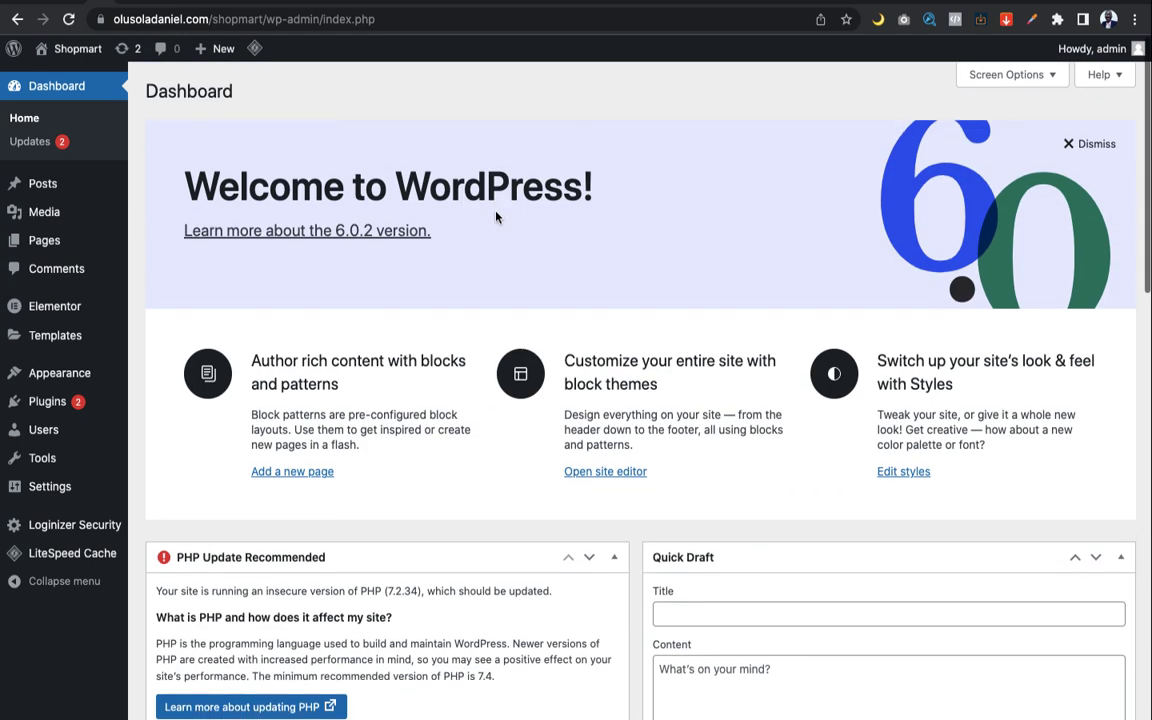